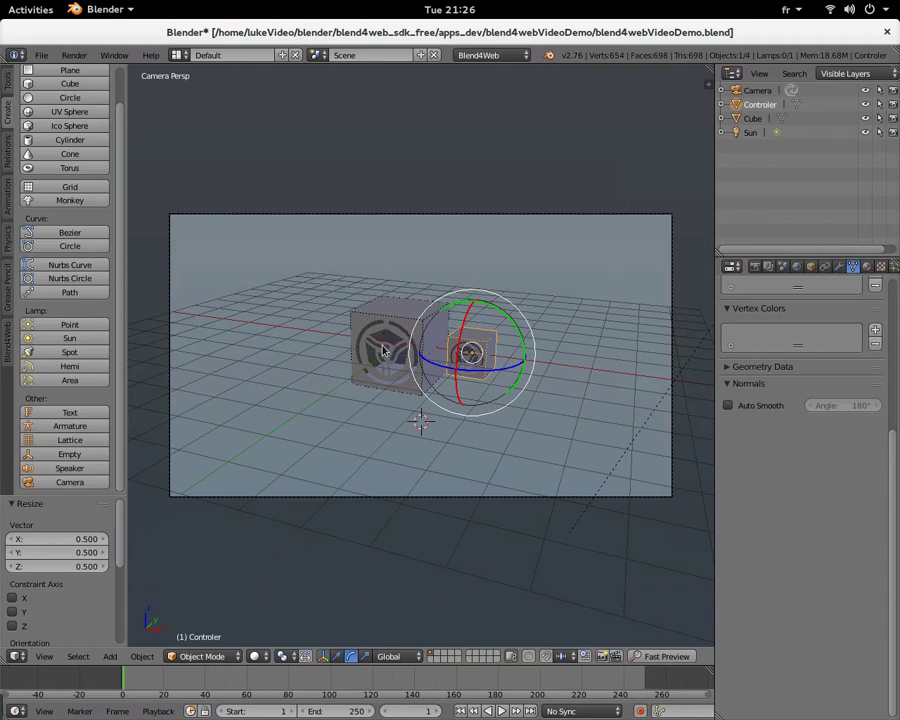
Step: Confirm Blend4Web as the render engine and scroll the Render settings down to the Development Server panel
left_click(473, 58)
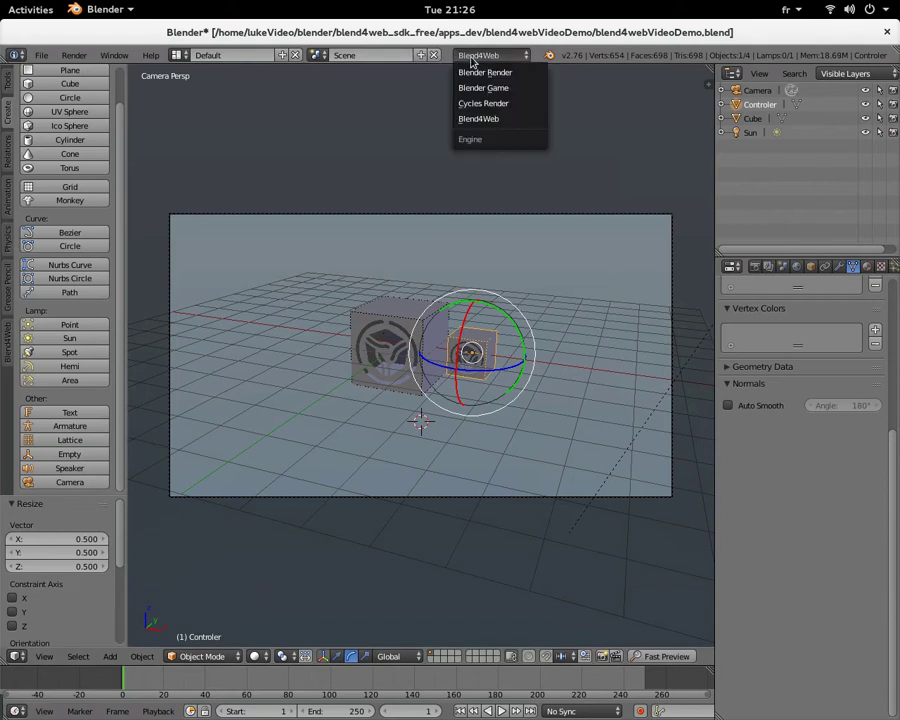
left_click(472, 61)
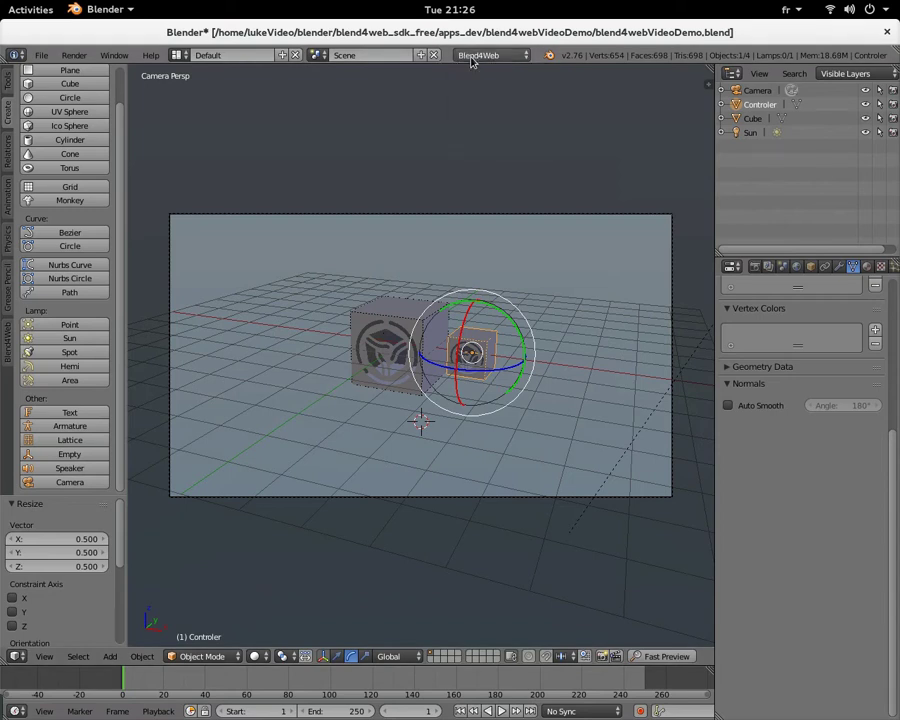
left_click(754, 268)
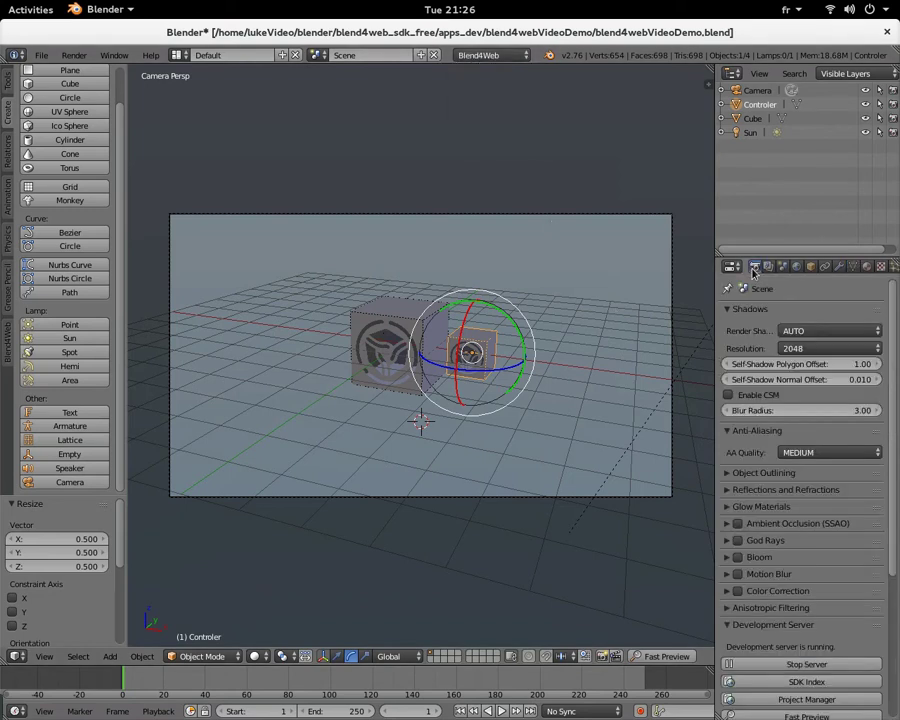
scroll(800, 520, "down", 3)
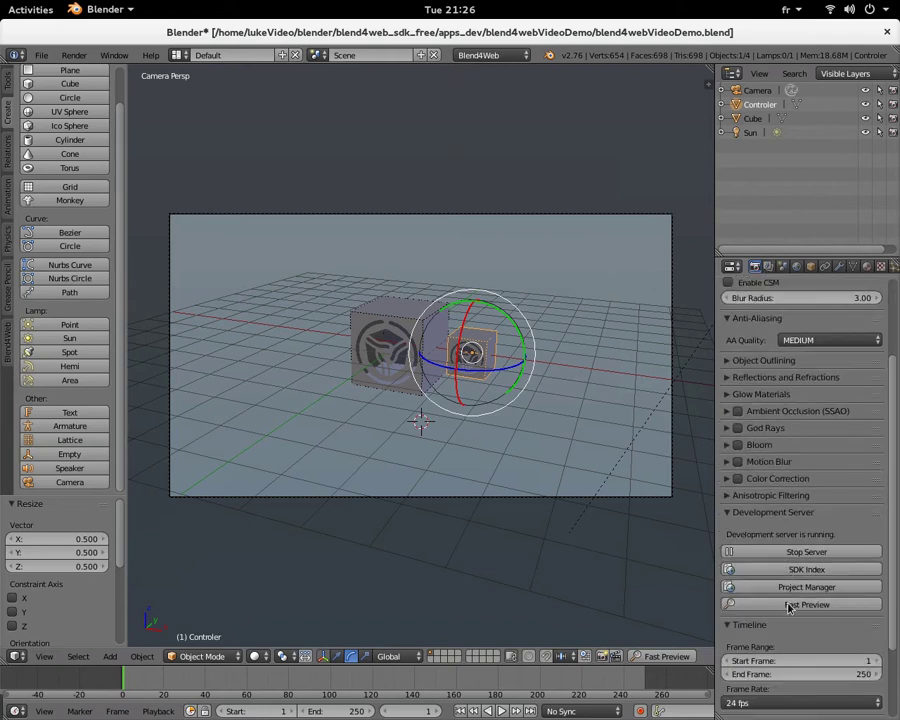
Step: Fast-preview the two-cube scene, select the small cube, orbit the camera, then close the viewer tab
left_click(789, 605)
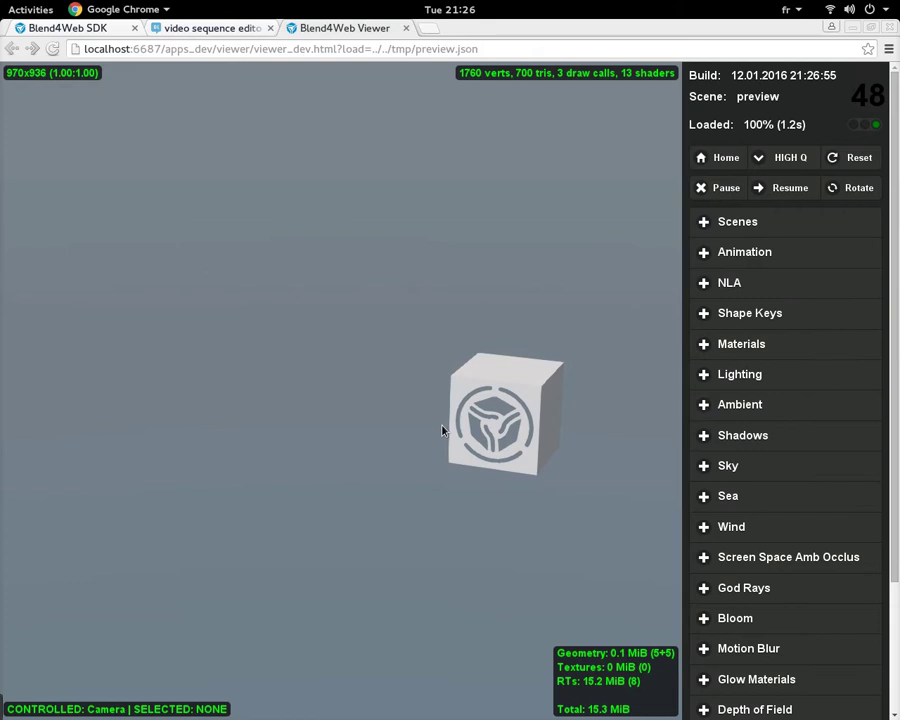
left_click(506, 379)
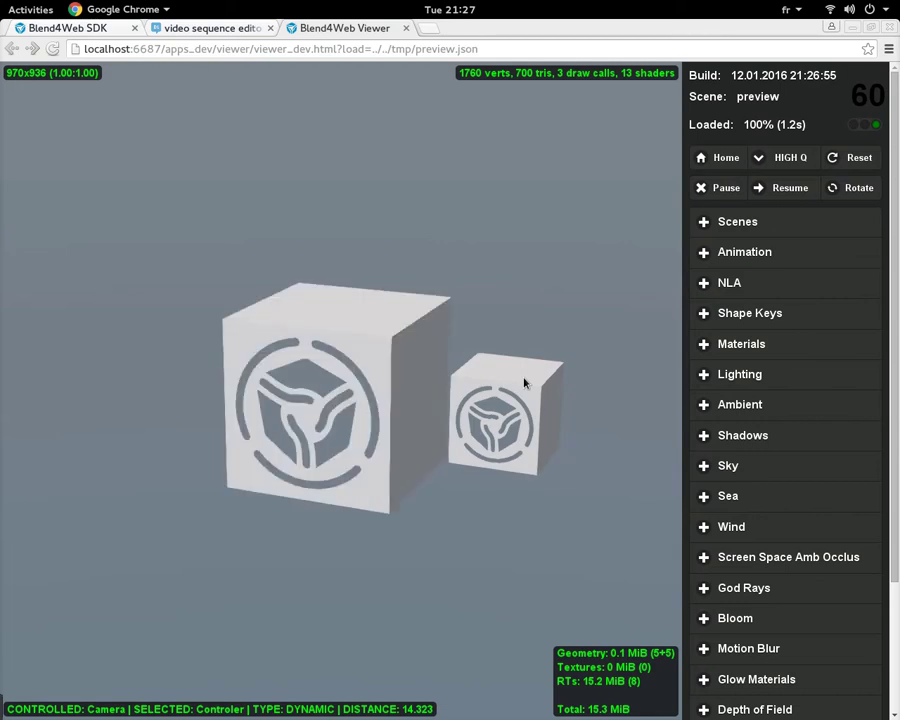
left_click_drag(518, 565, 104, 333)
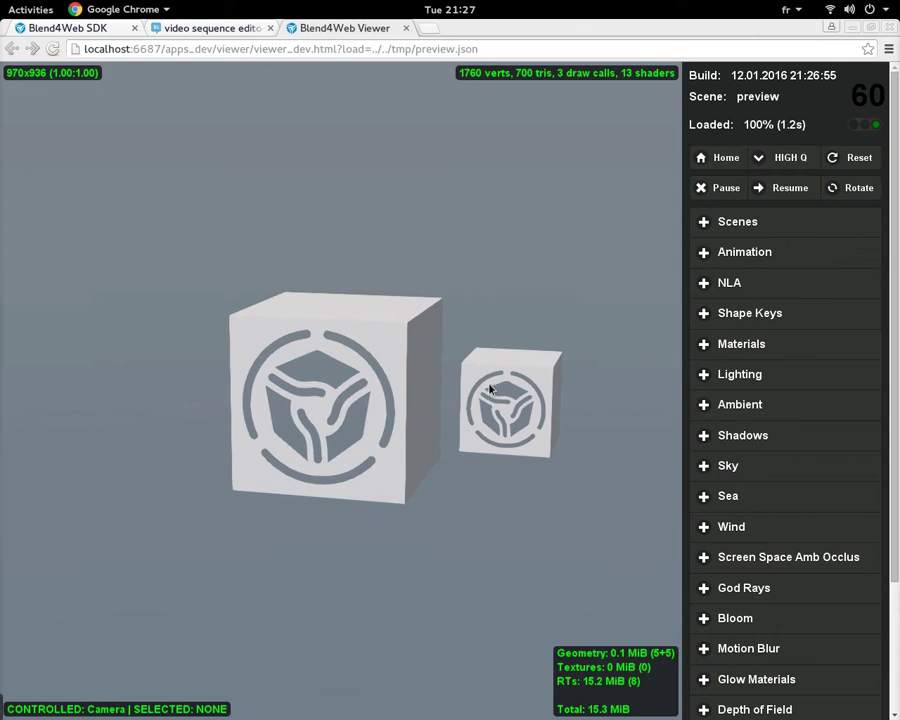
left_click(406, 28)
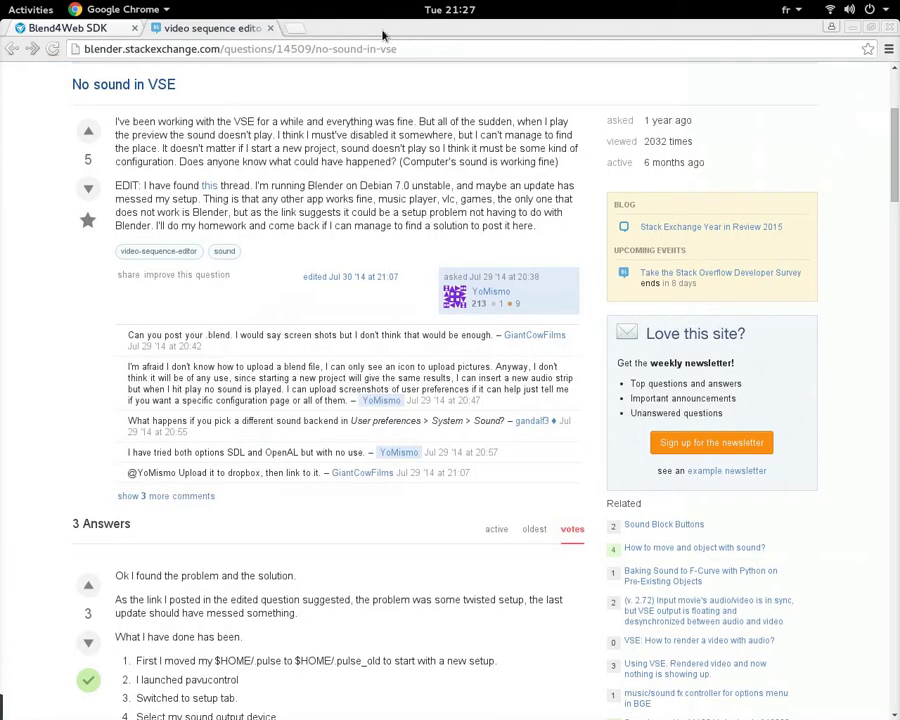
Step: Close the Stack Exchange tab and switch back to Blender through the Activities overview
left_click(270, 28)
left_click(30, 9)
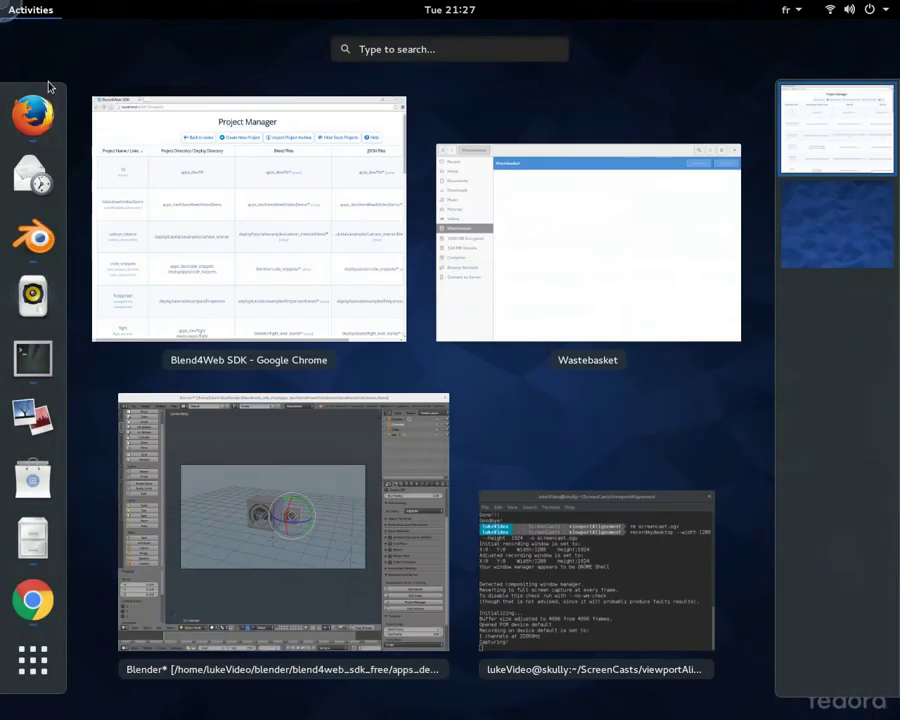
left_click(228, 496)
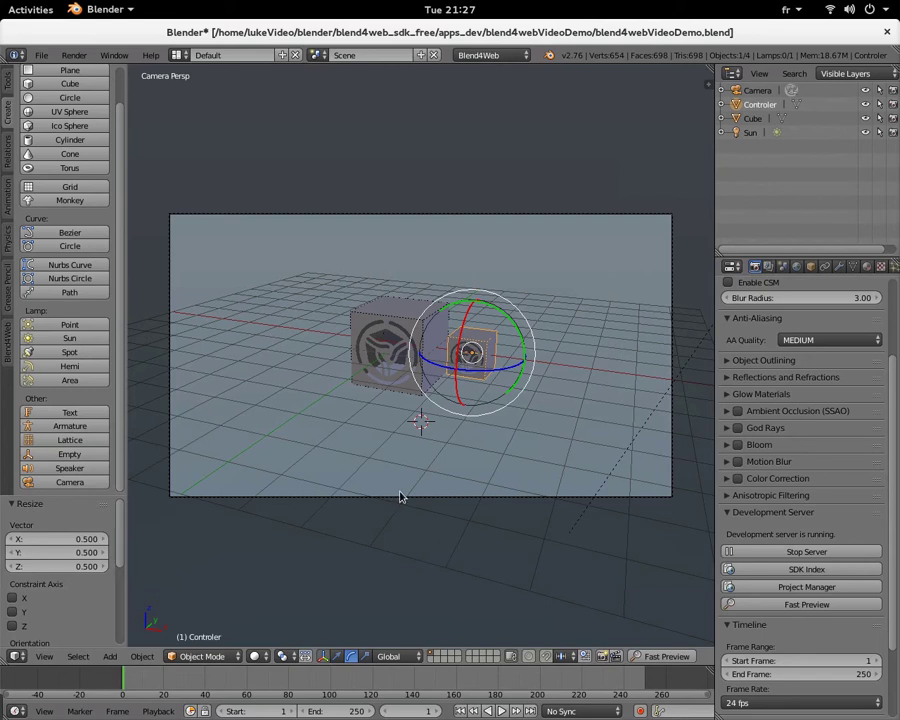
Step: Parent the Controler cube to the Camera with Ctrl+P > Object, then reselect the Controler alone
key("KP_5")
scroll(404, 496, "up", 6)
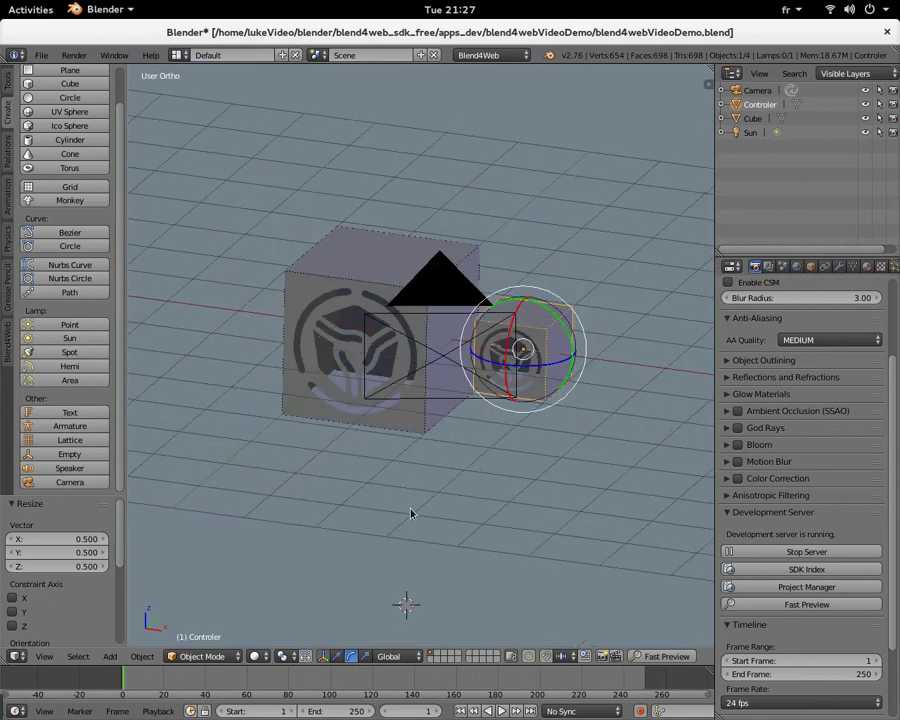
middle_click_drag(410, 513, 463, 341)
scroll(554, 421, "down", 5)
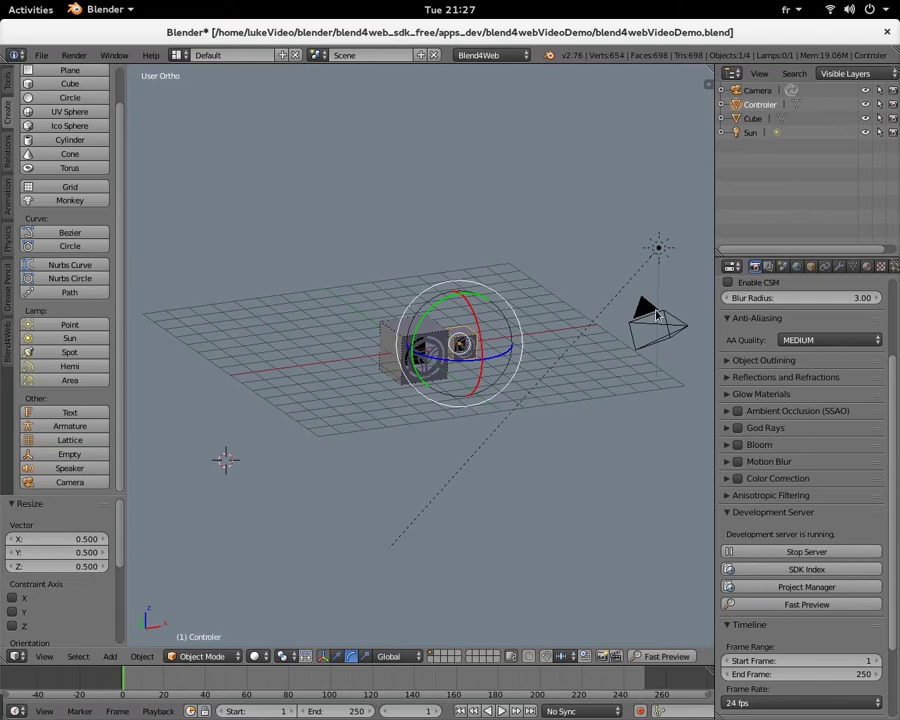
right_click(657, 314, "shift")
key("ctrl+p")
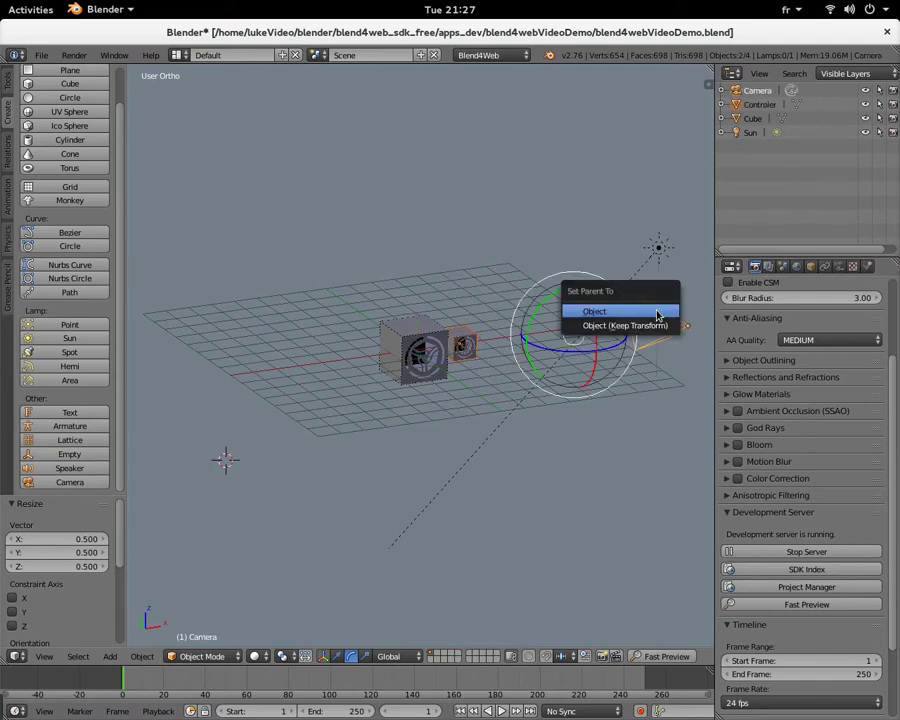
left_click(657, 314)
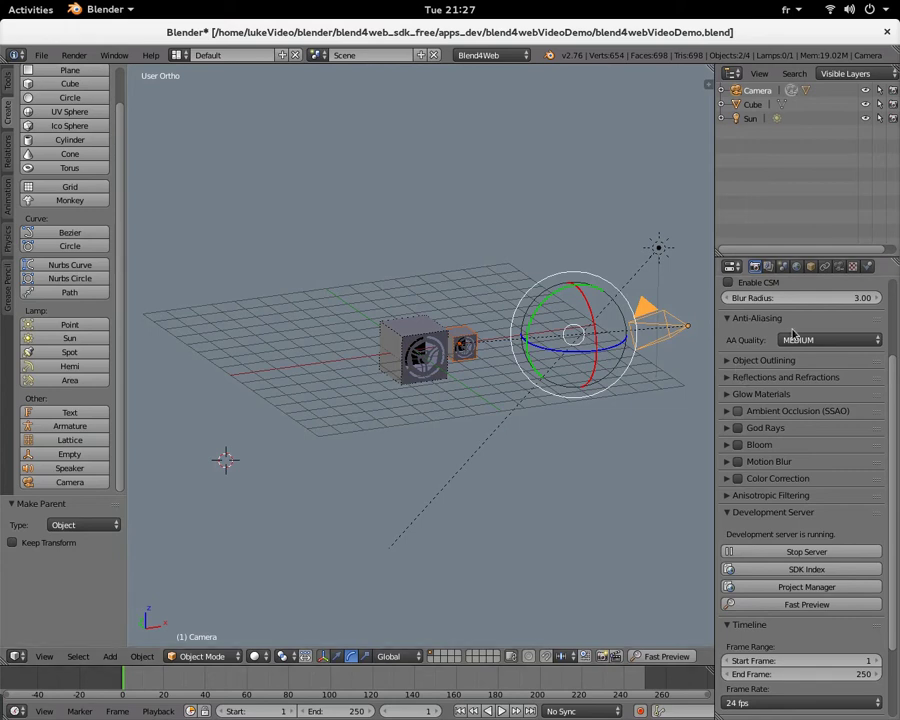
right_click(465, 337)
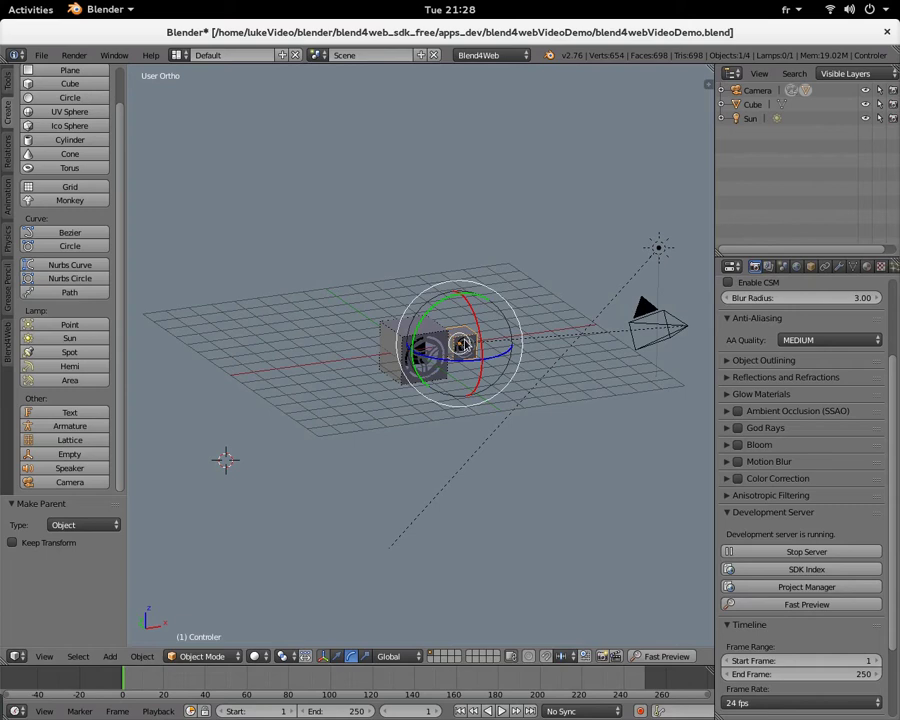
Step: Enable the Controler's Viewport Alignment in Object Relations, set to Center at distance 10.00
left_click(810, 266)
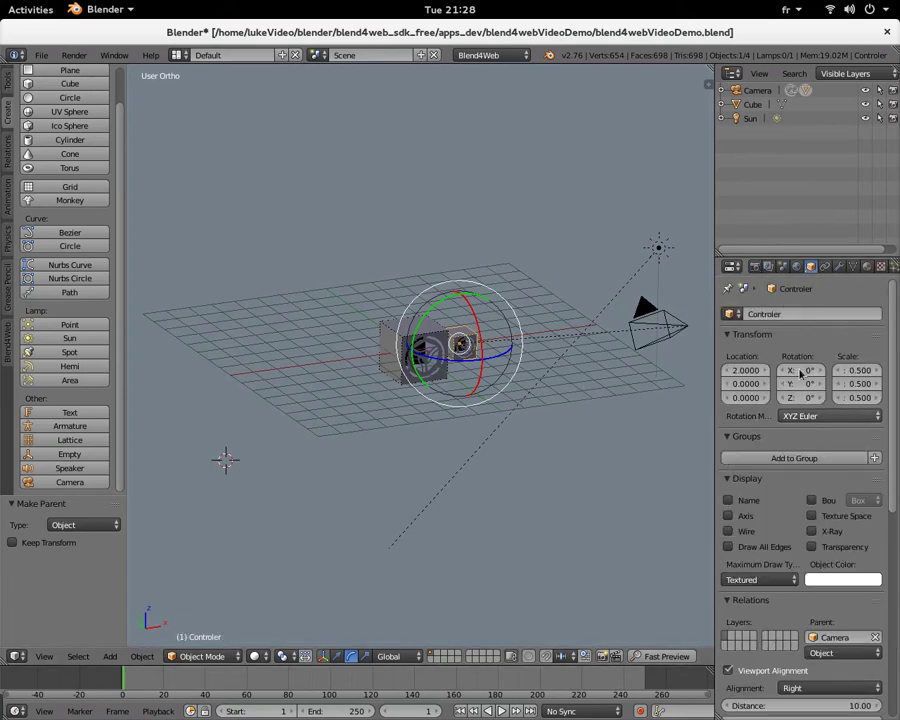
scroll(829, 497, "down", 2)
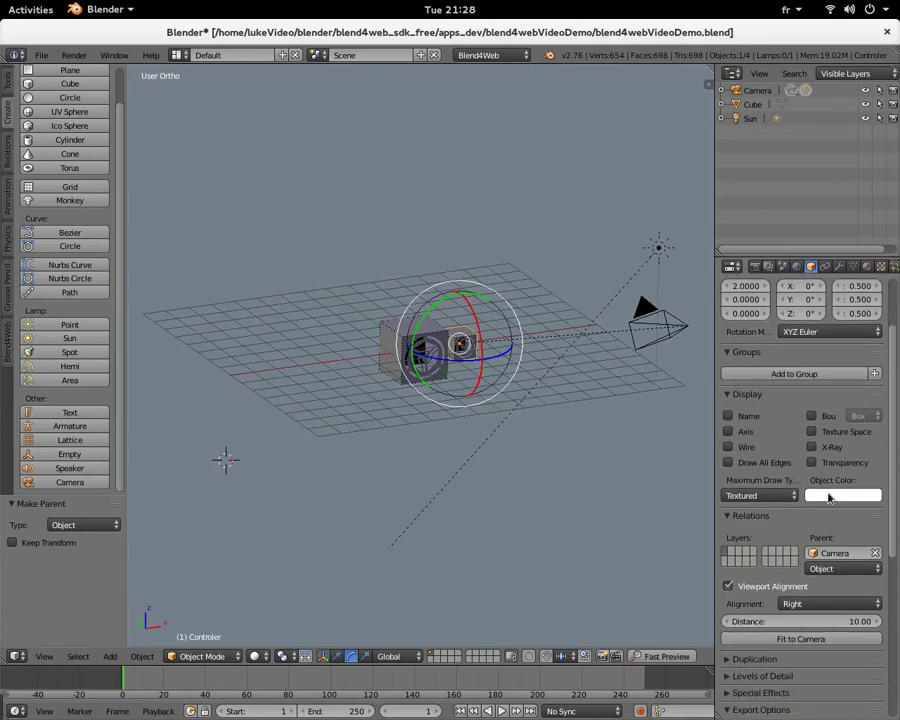
scroll(829, 497, "down", 4)
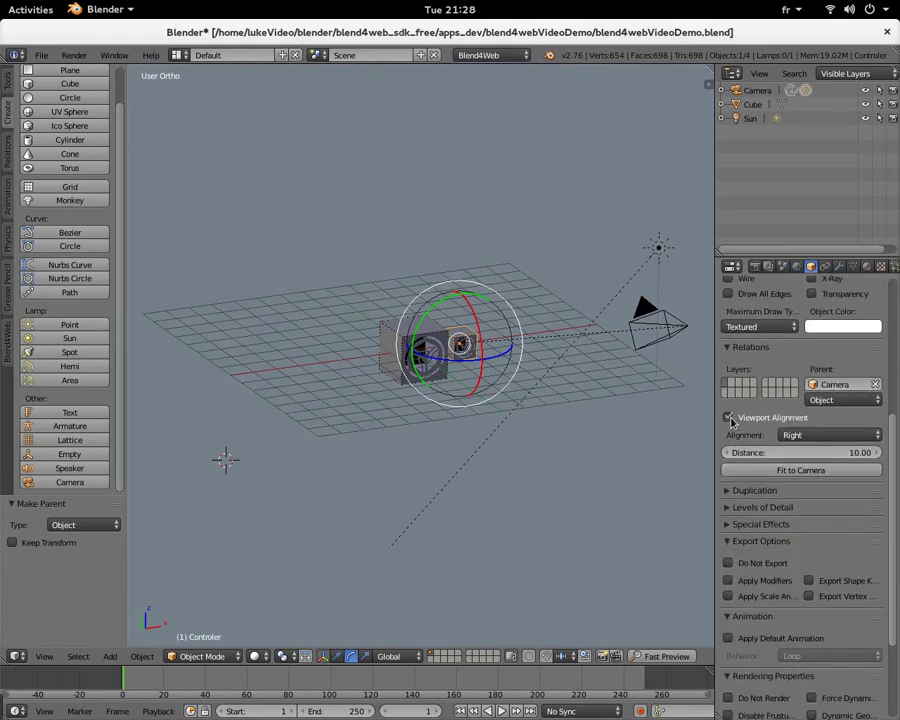
left_click(729, 418)
left_click(729, 418)
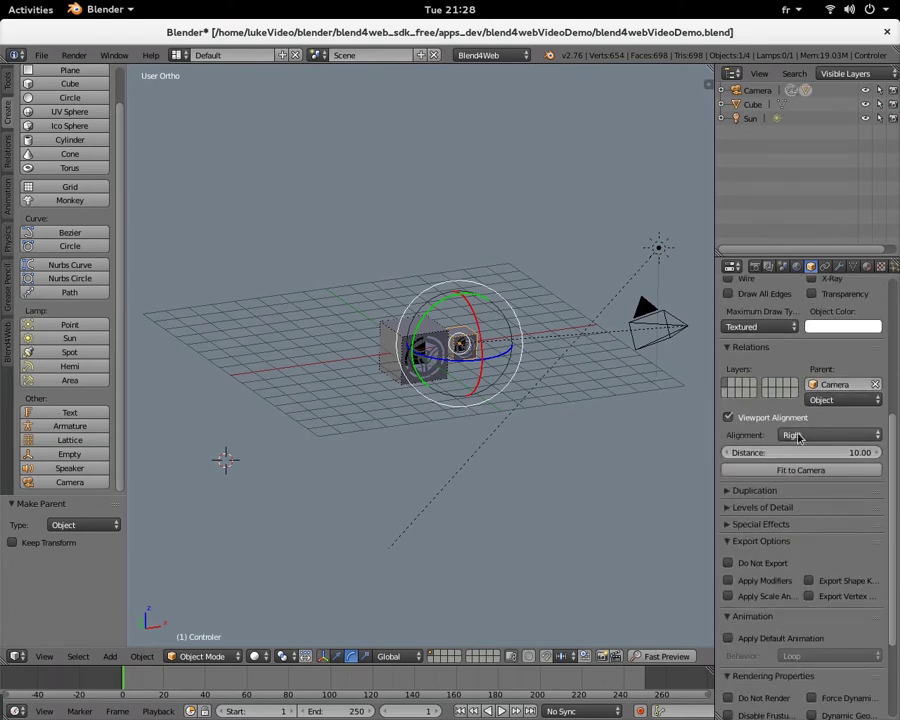
left_click(794, 433)
left_click(800, 362)
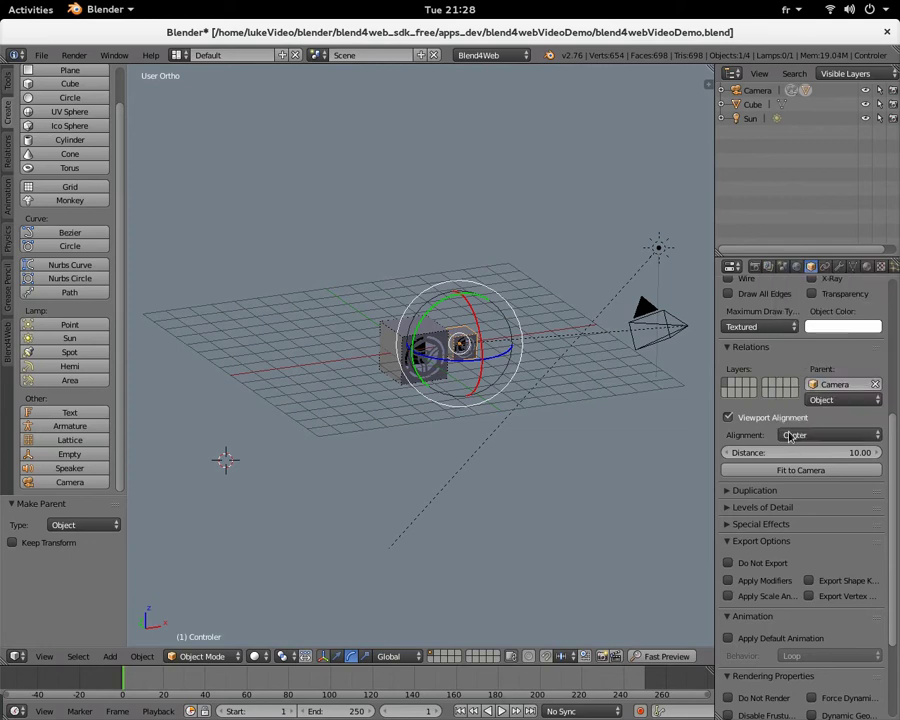
left_click(729, 418)
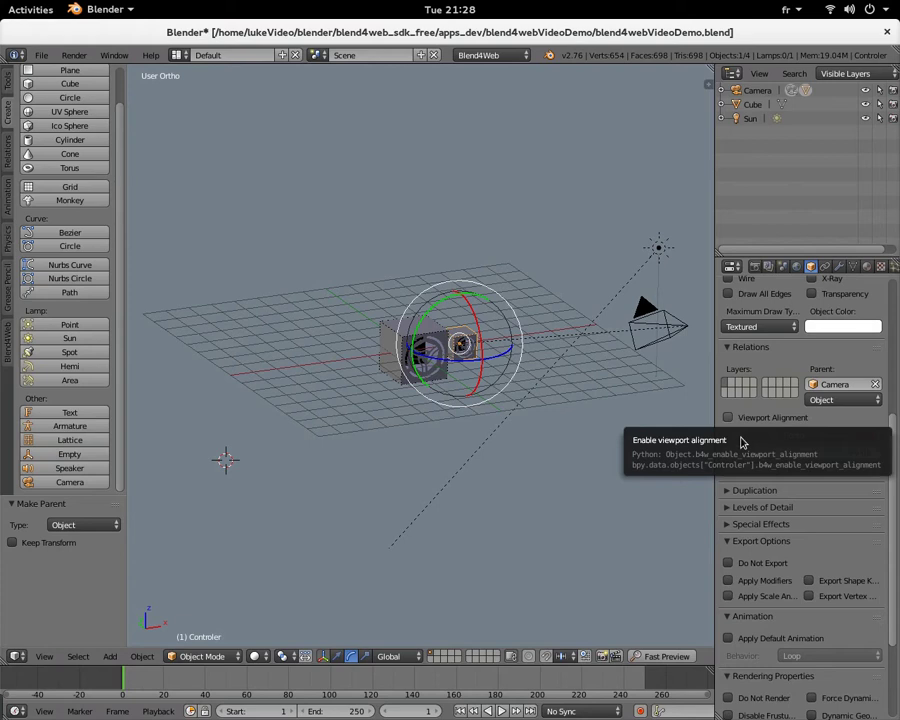
left_click(729, 418)
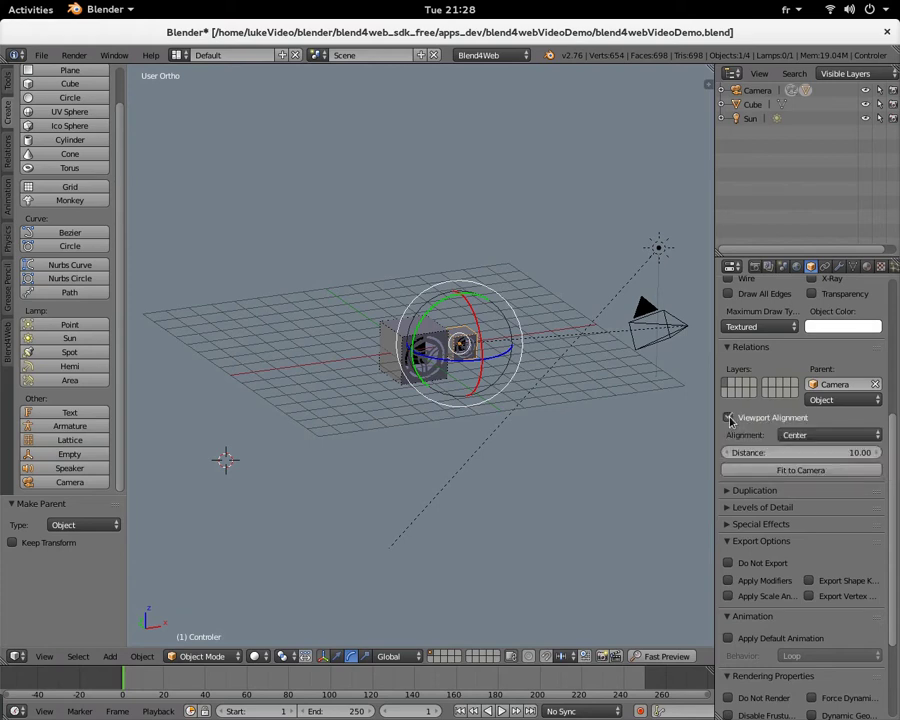
left_click(729, 419)
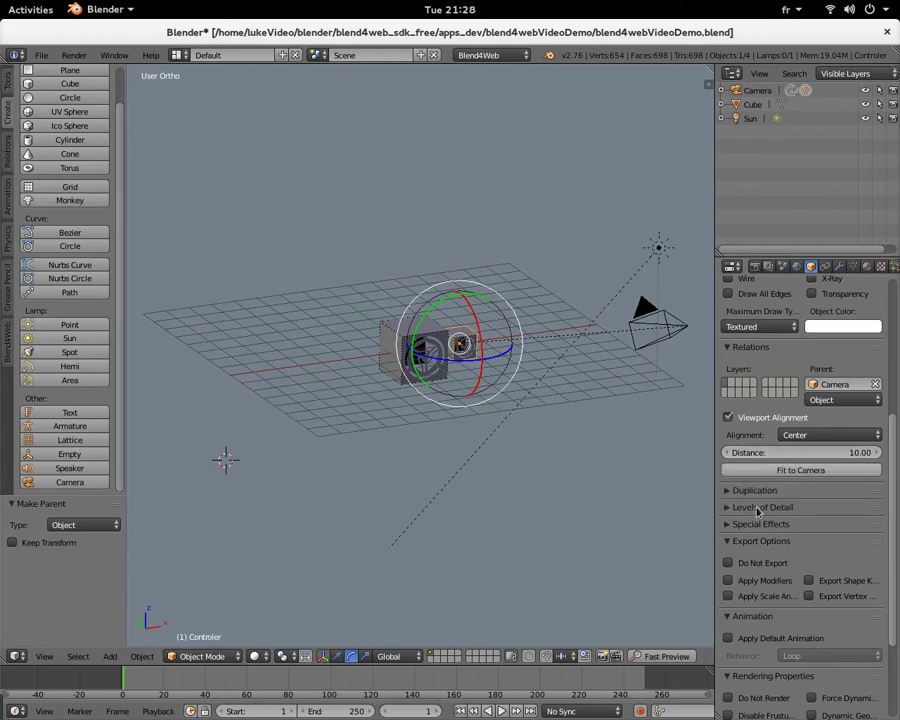
Step: Open a fresh Blend4Web preview and select then deselect the controller cube, leaving nothing selected
left_click(676, 658)
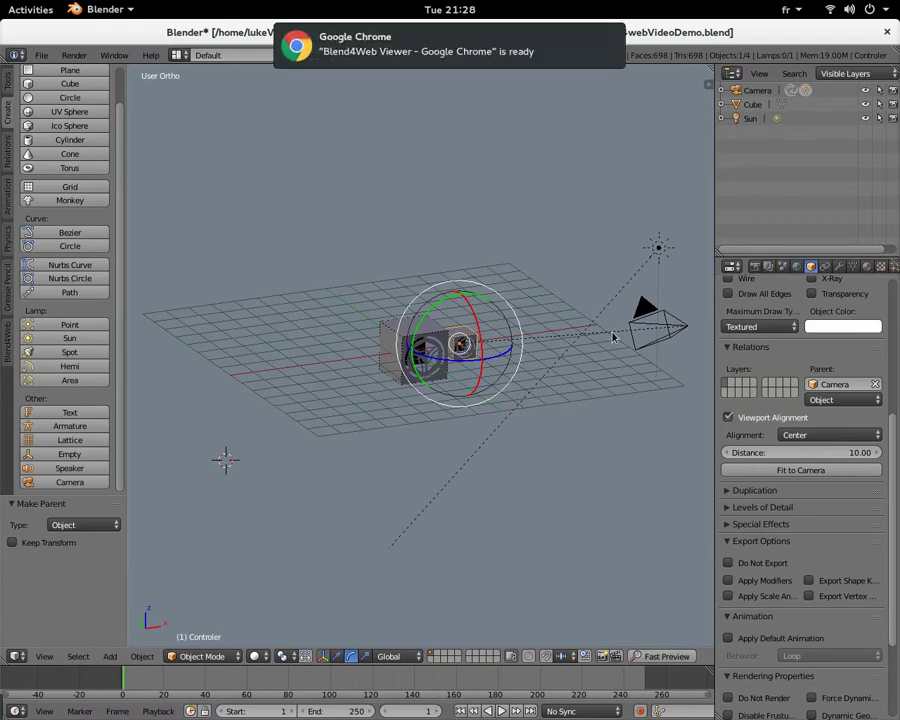
left_click(458, 62)
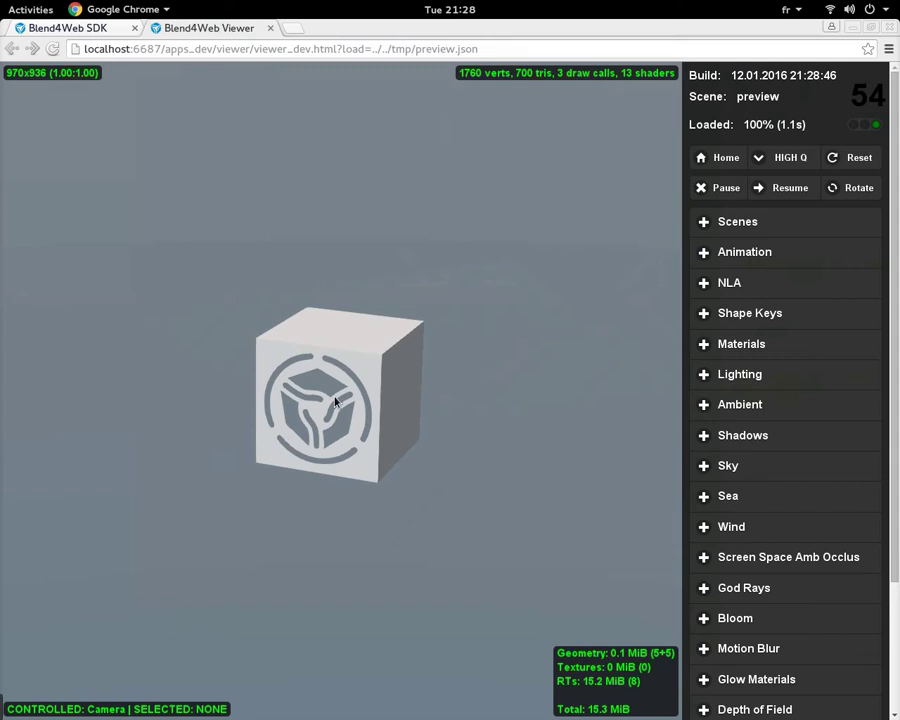
left_click(360, 463)
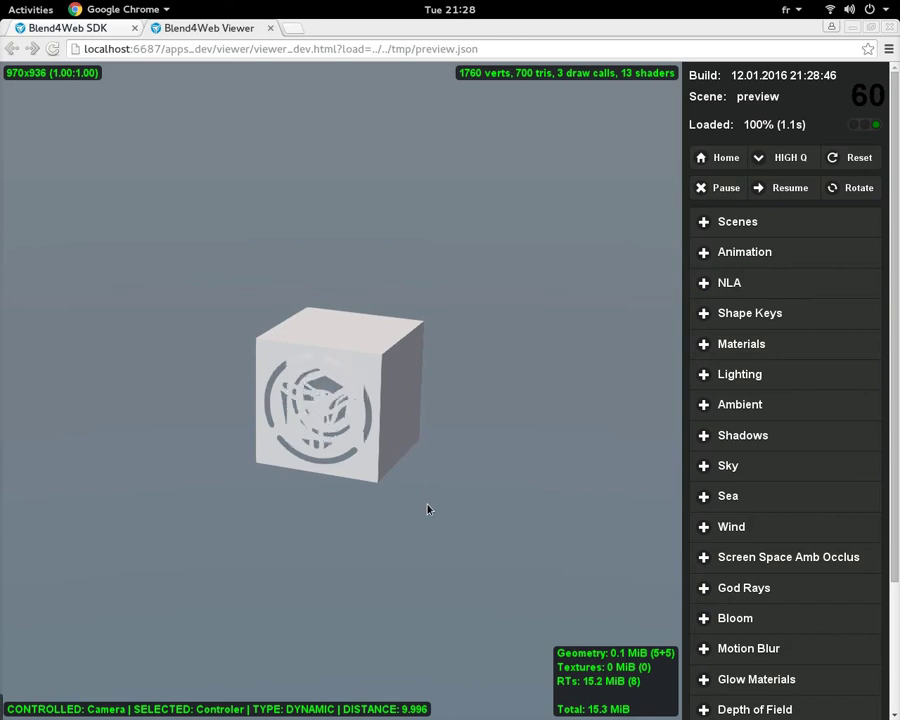
left_click(396, 510)
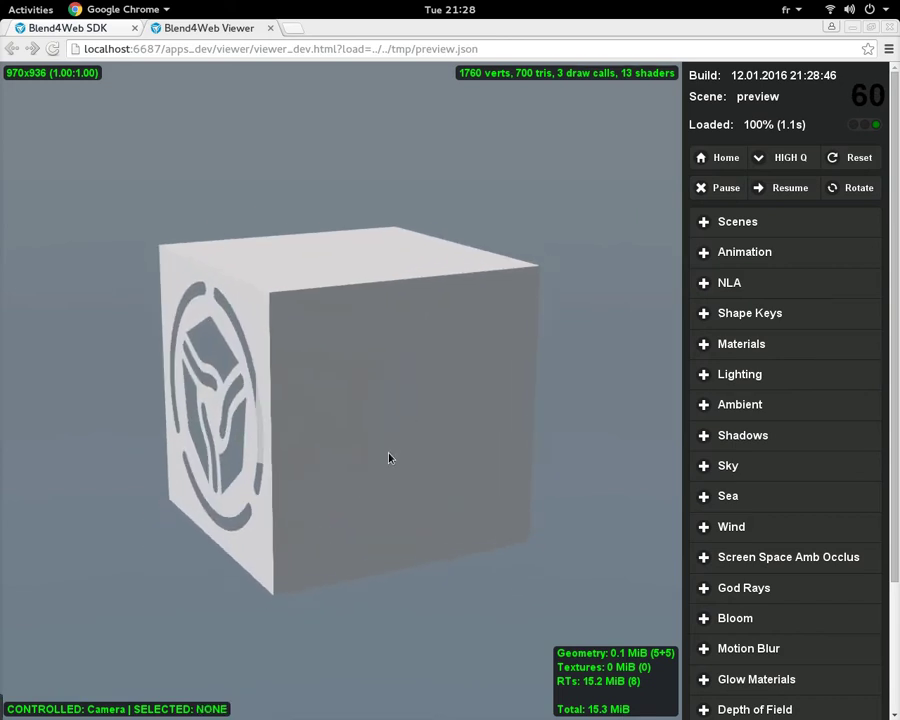
left_click(376, 460)
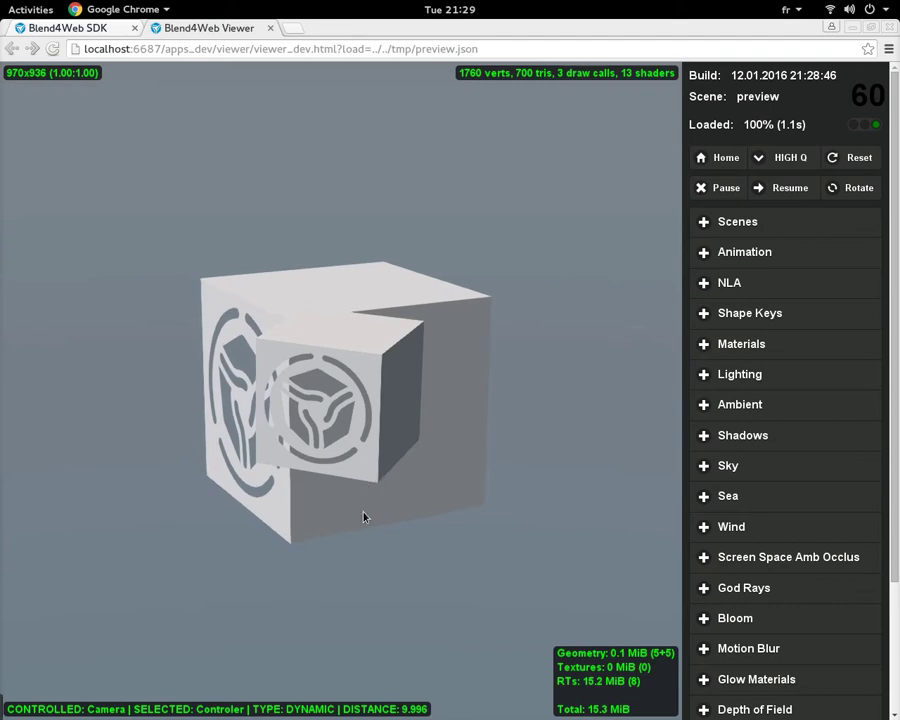
left_click(372, 552)
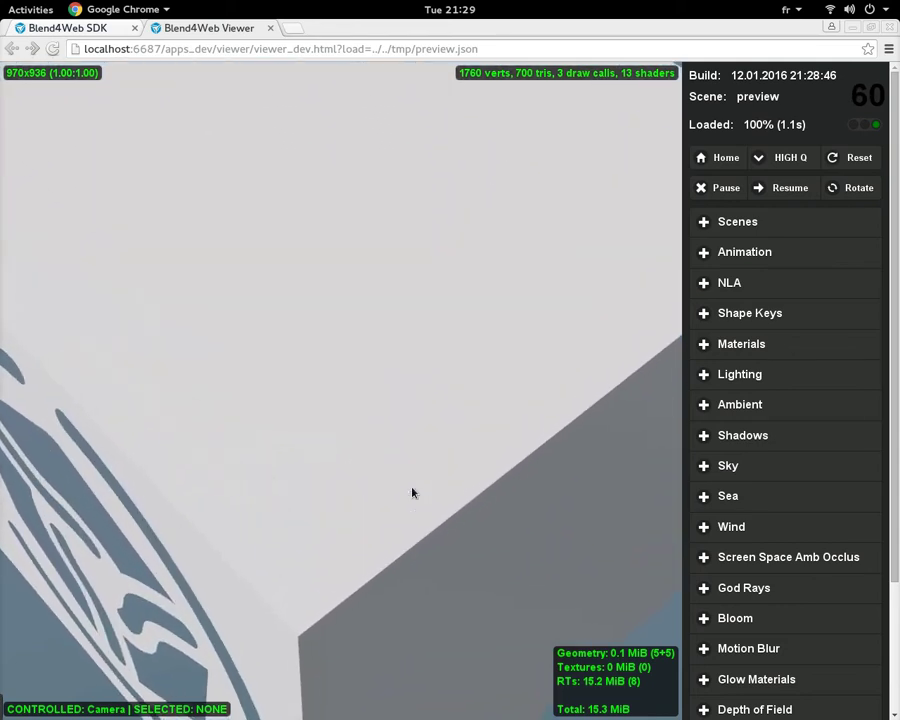
Step: Orbit and zoom around the cubes in the preview to check the camera's movement
scroll(412, 492, "down", 5)
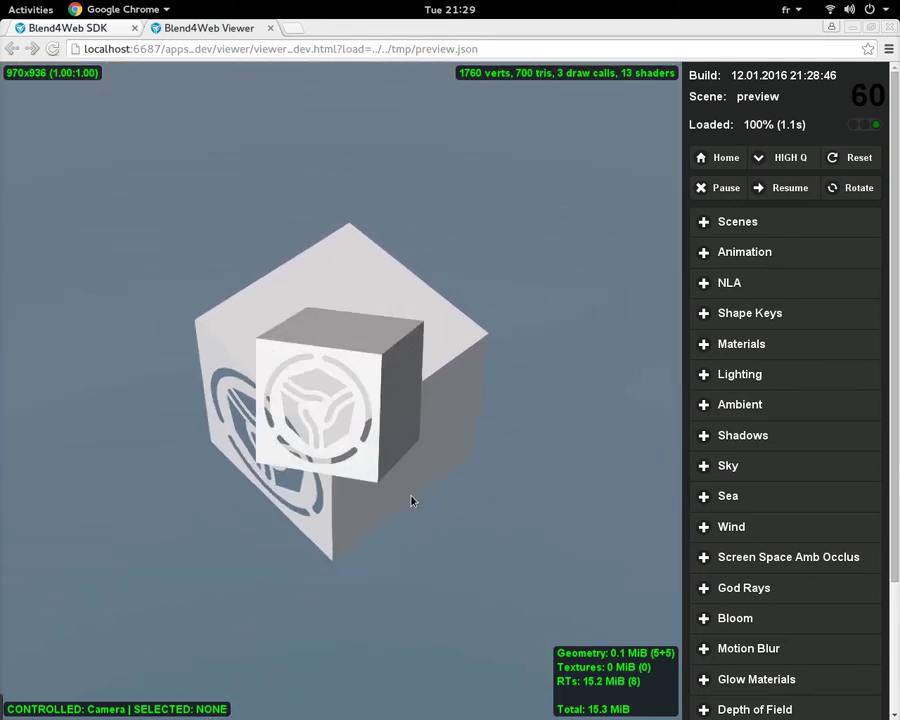
left_click_drag(412, 500, 382, 510)
scroll(392, 510, "up", 5)
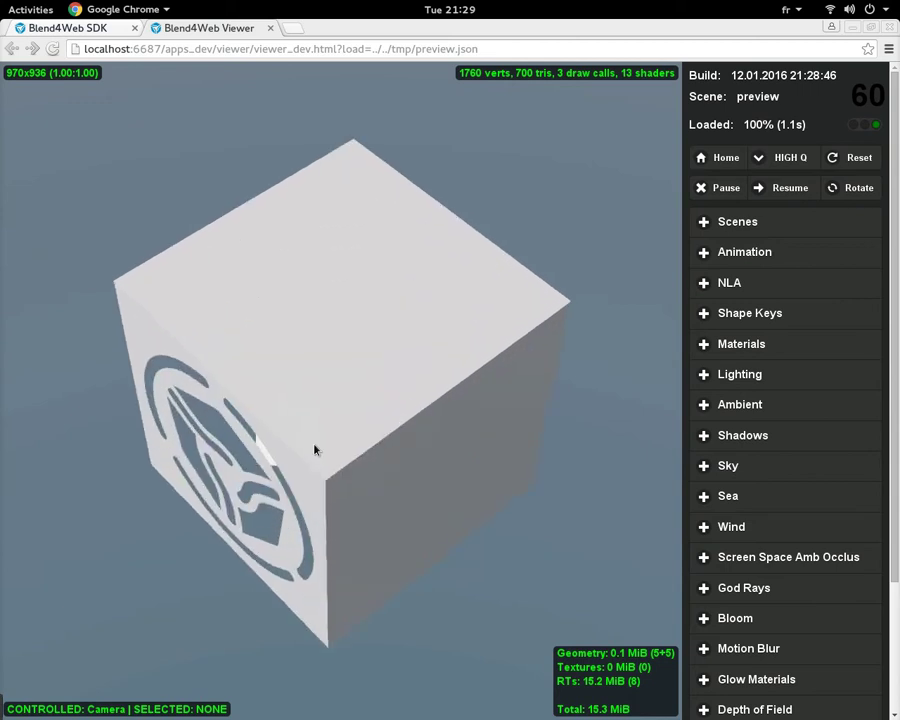
scroll(278, 381, "up", 3)
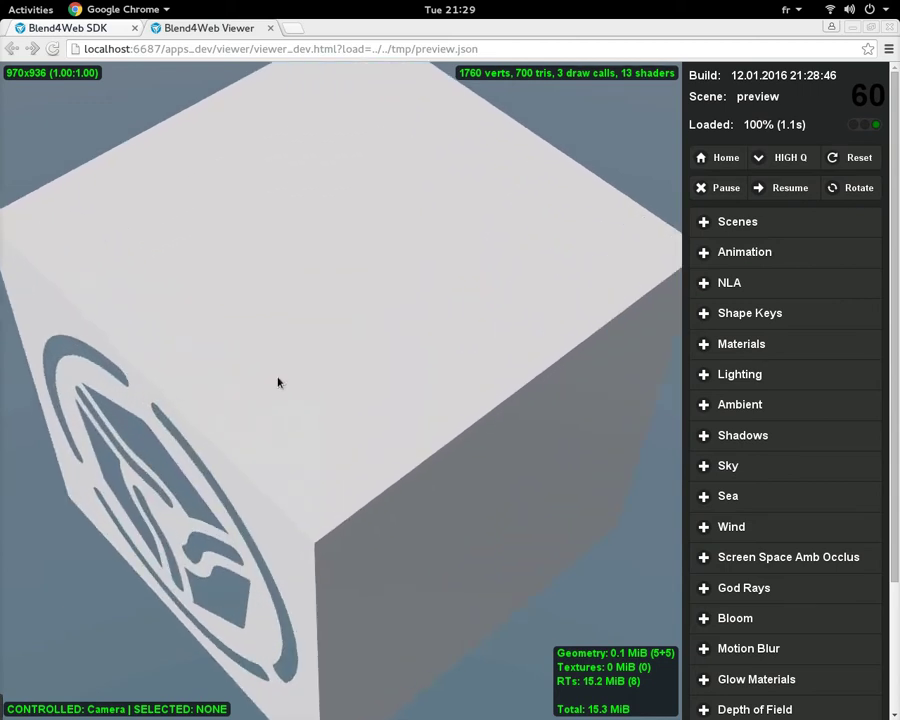
scroll(276, 382, "down", 5)
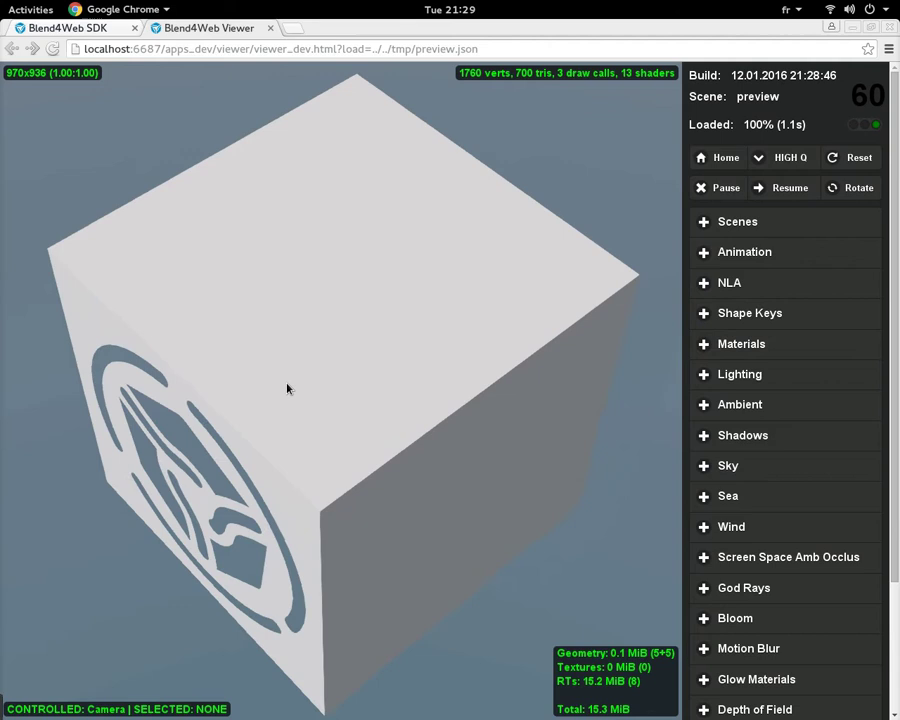
left_click_drag(297, 392, 378, 366)
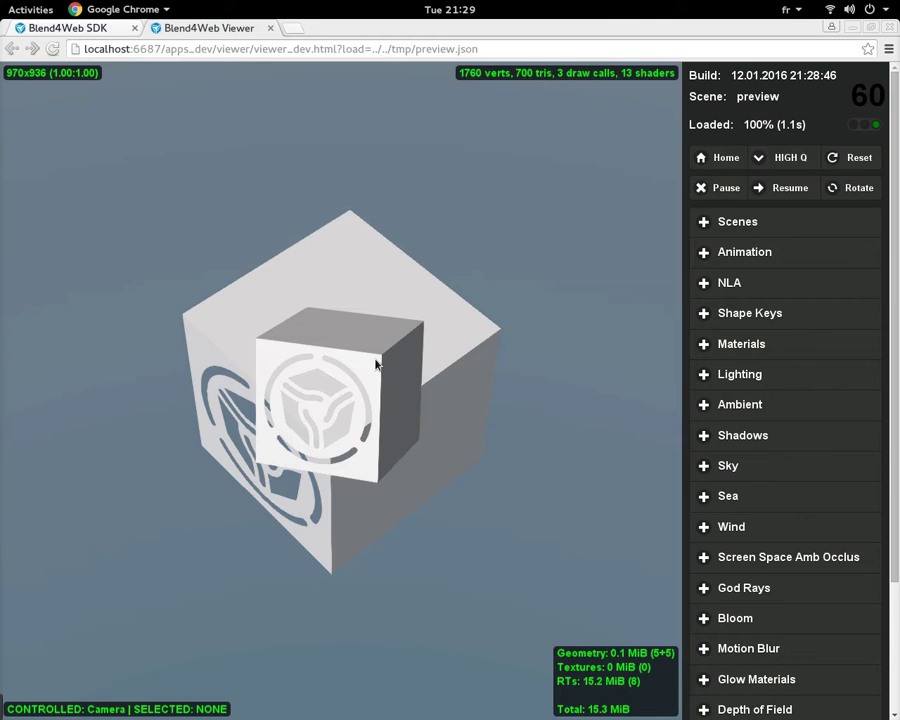
Step: Back in Blender, change the Controler's Viewport Alignment position to Bottom
mouse_move(3, 3)
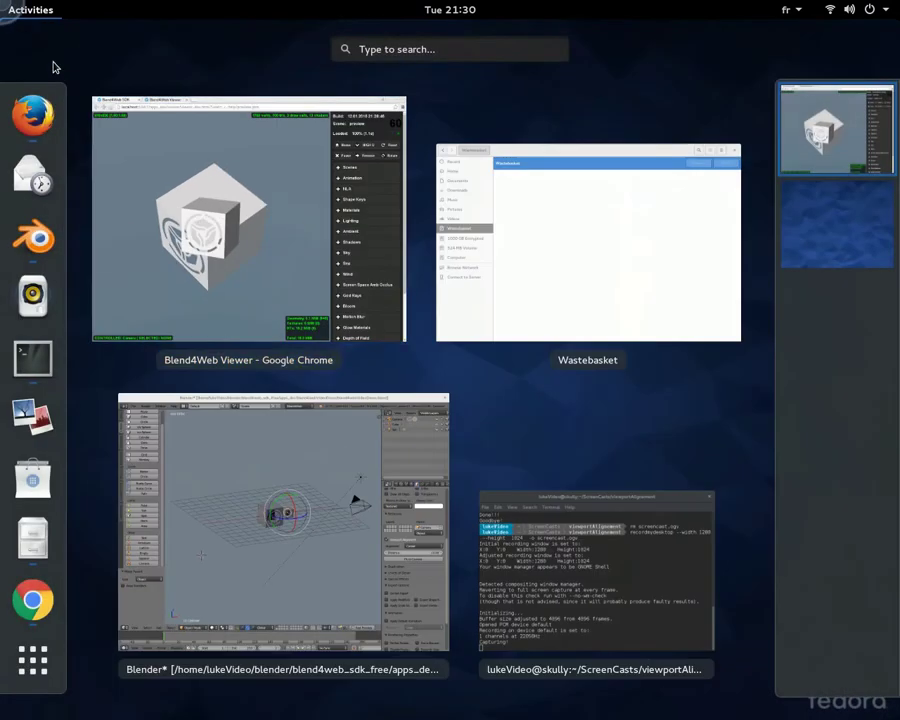
left_click(218, 435)
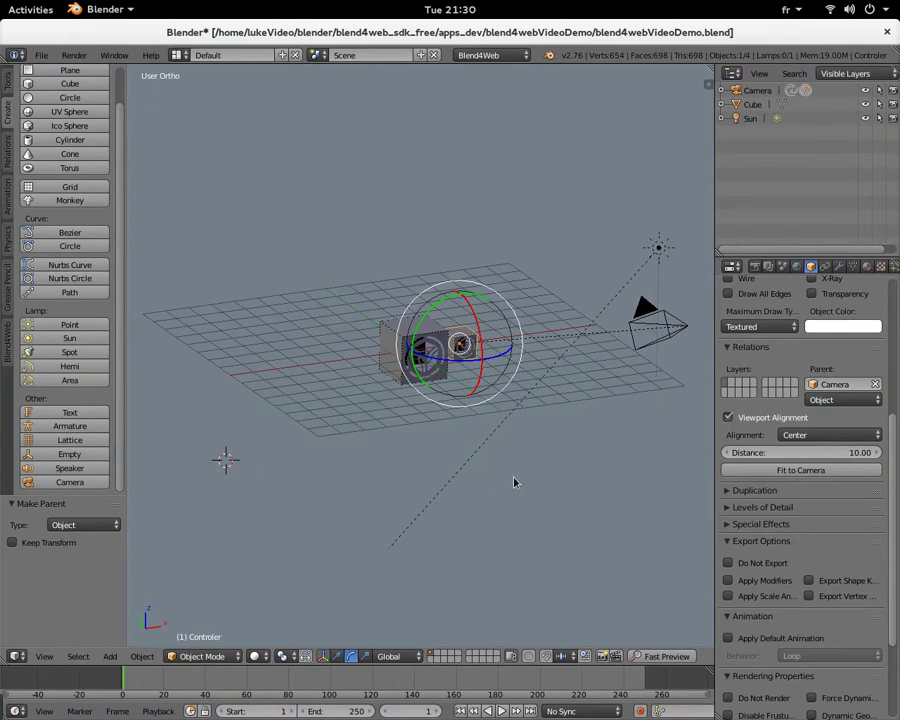
left_click(820, 434)
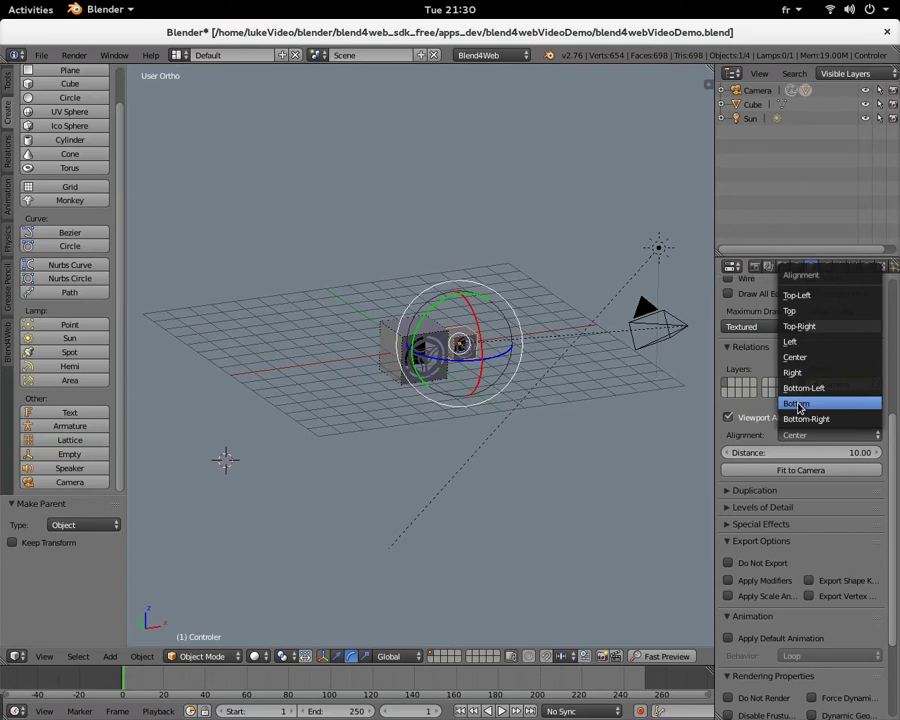
left_click(805, 403)
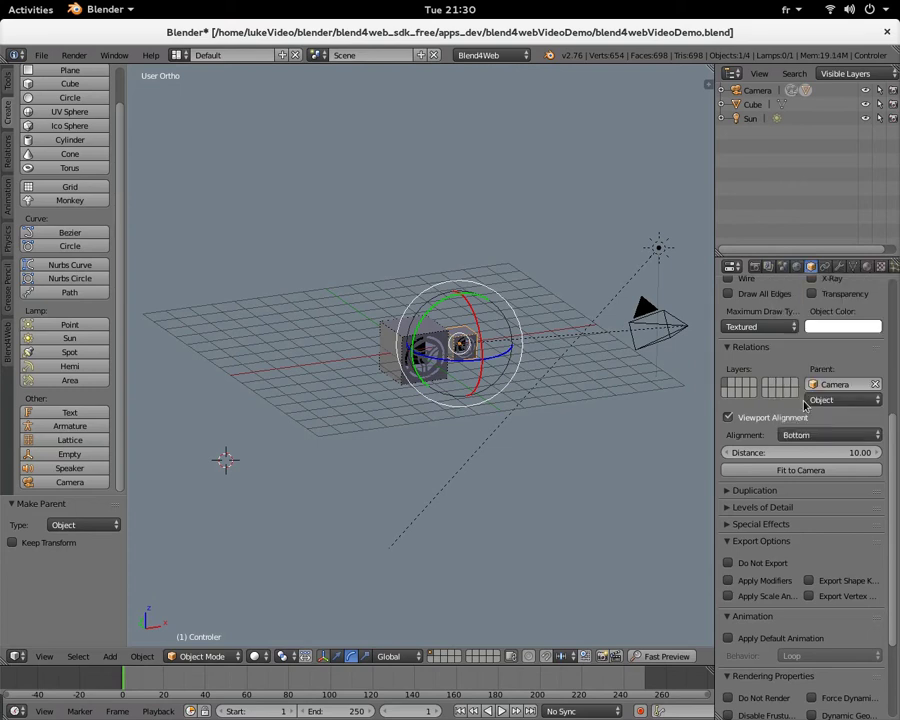
Step: Fast-preview the scene with the controller cube at the bottom edge, then open the window overview
left_click(648, 656)
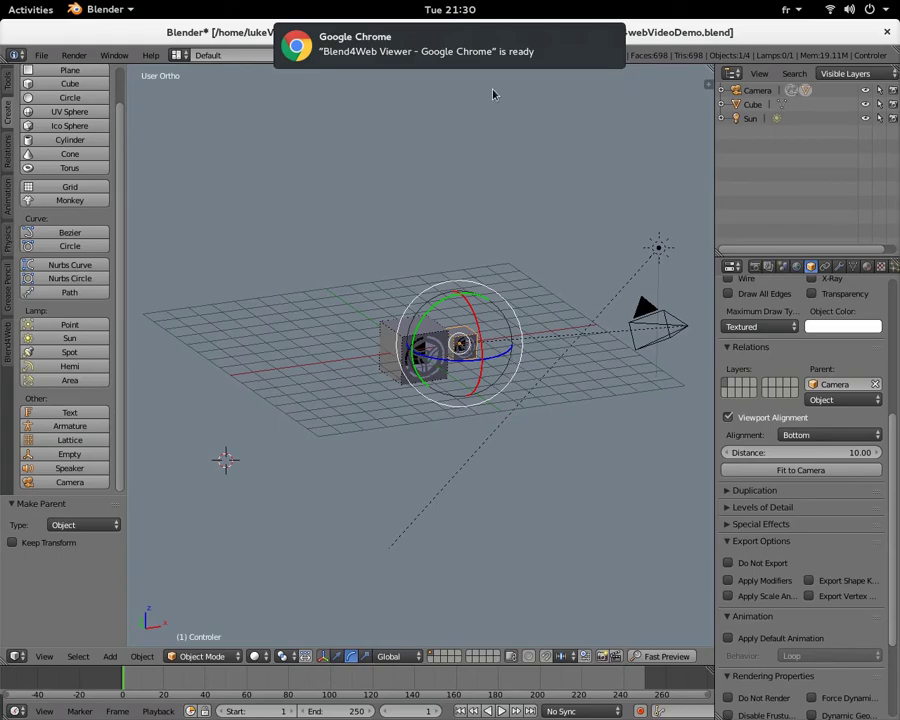
left_click(488, 58)
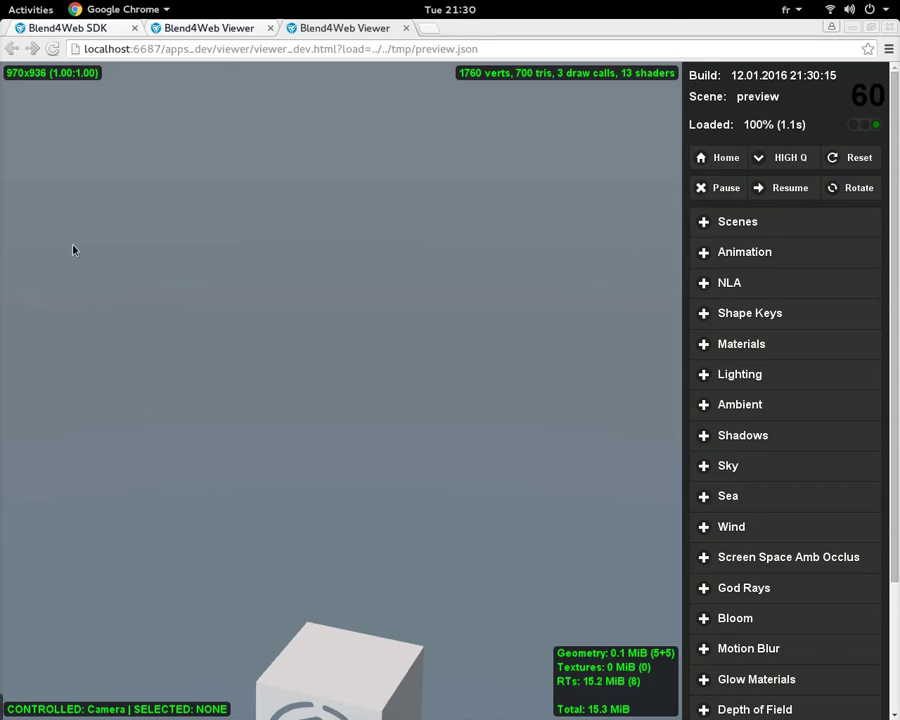
left_click(4, 11)
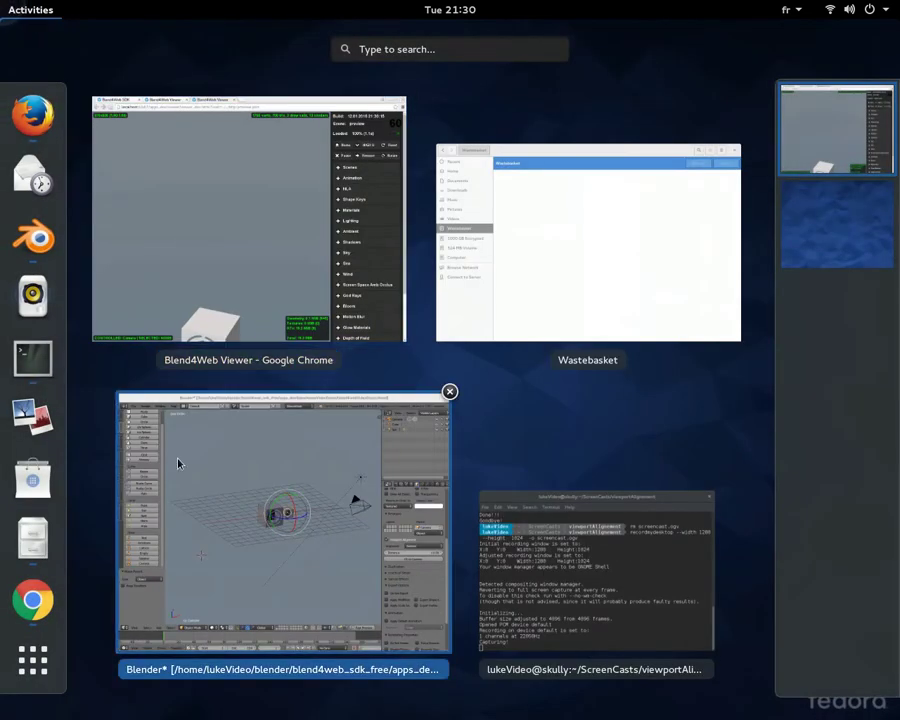
Step: Return to Blender and check the controller's placement in Top view, then Camera view
left_click(178, 463)
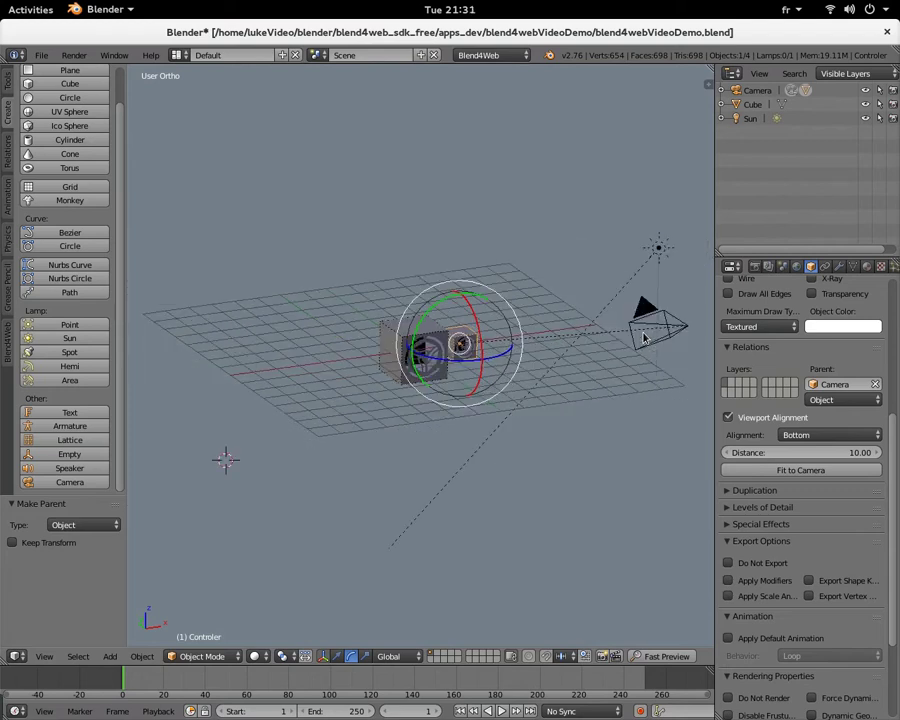
key("KP_7")
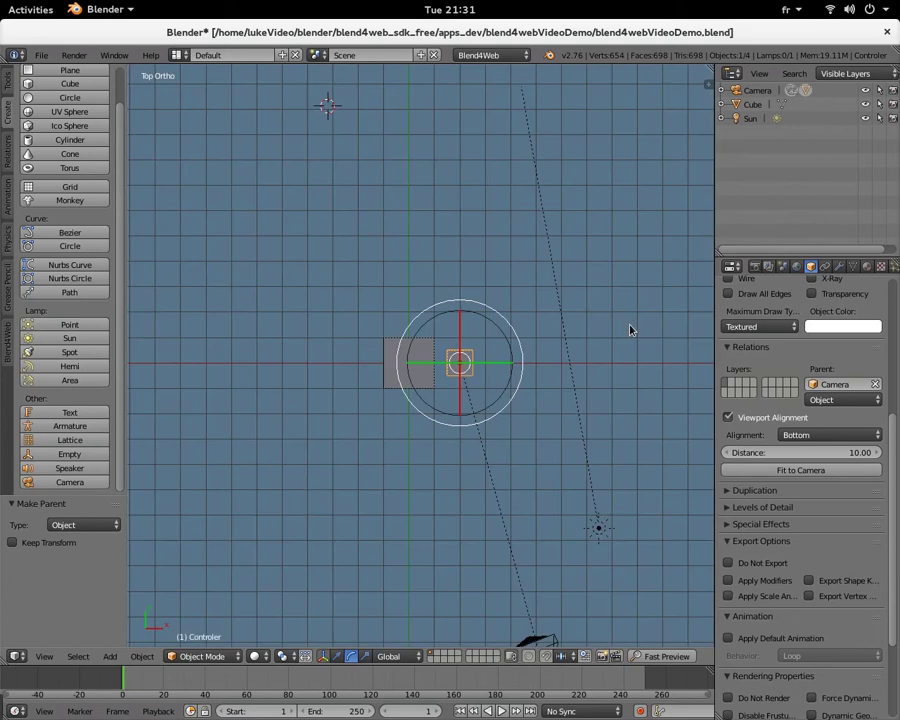
scroll(591, 427, "down", 2)
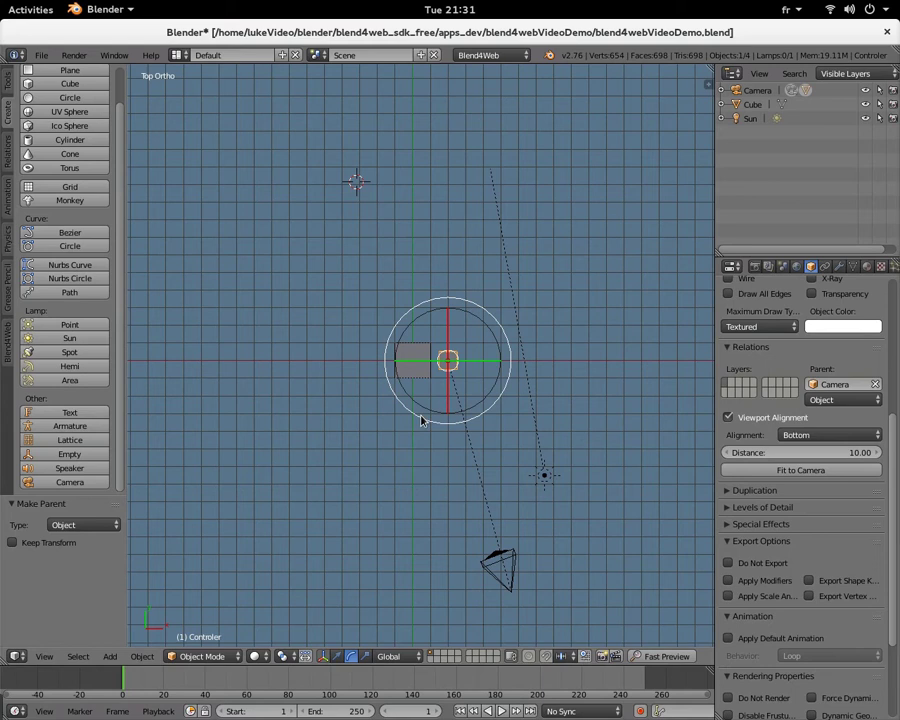
key("KP_0")
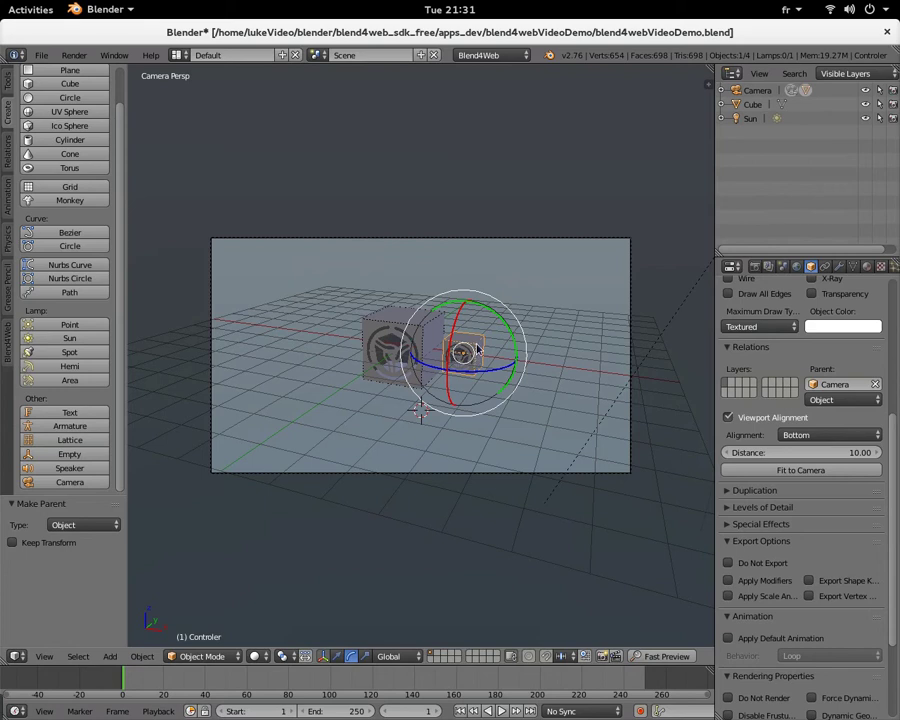
Step: Clear the Controler's camera parent and add an Empty reset to the world origin
key("alt+p")
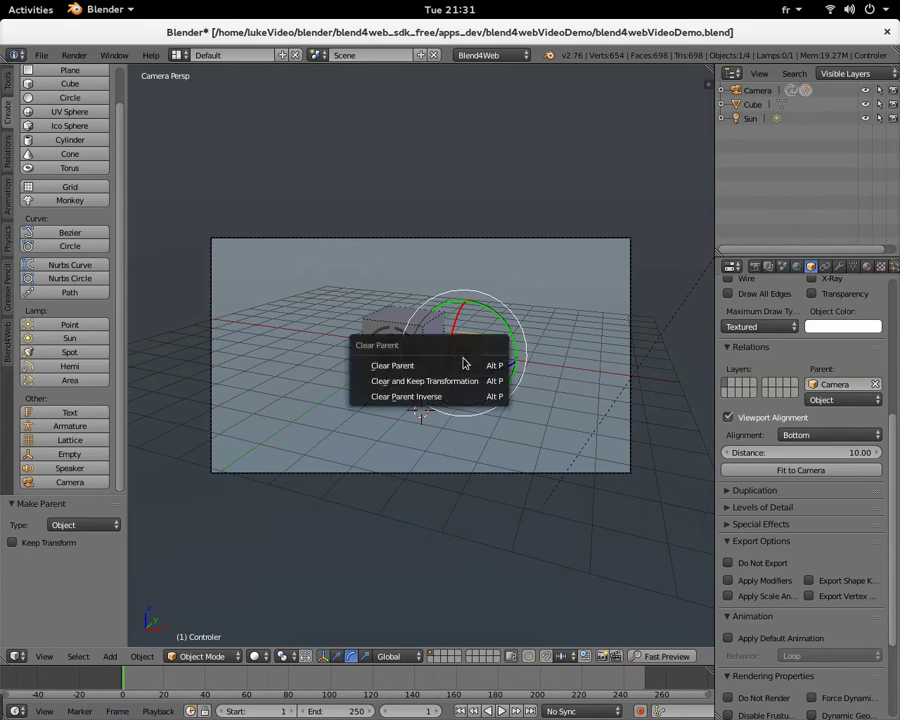
left_click(463, 366)
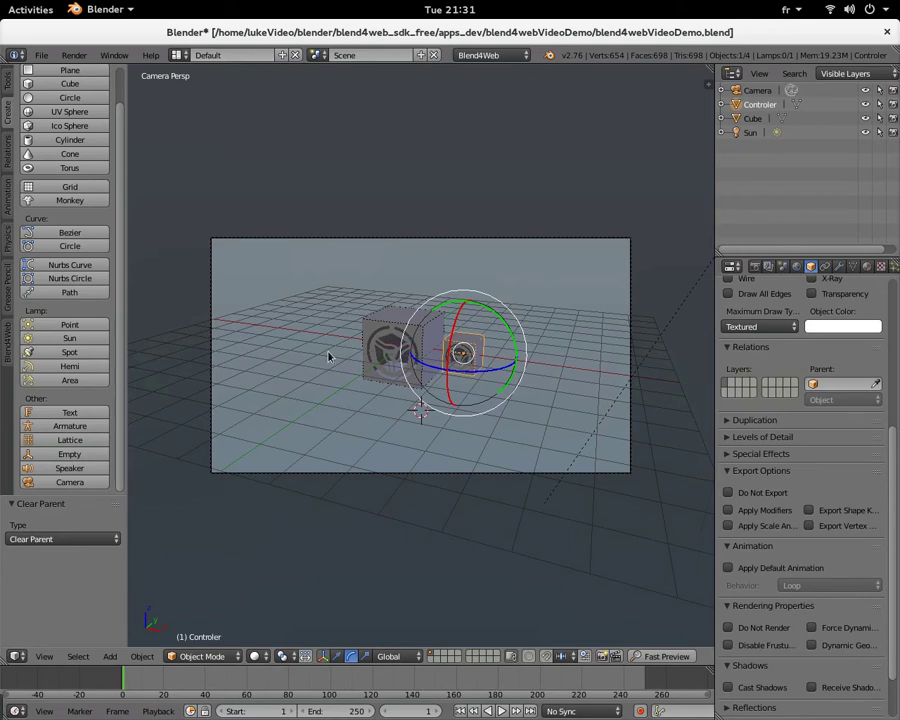
scroll(13, 120, "up", 2)
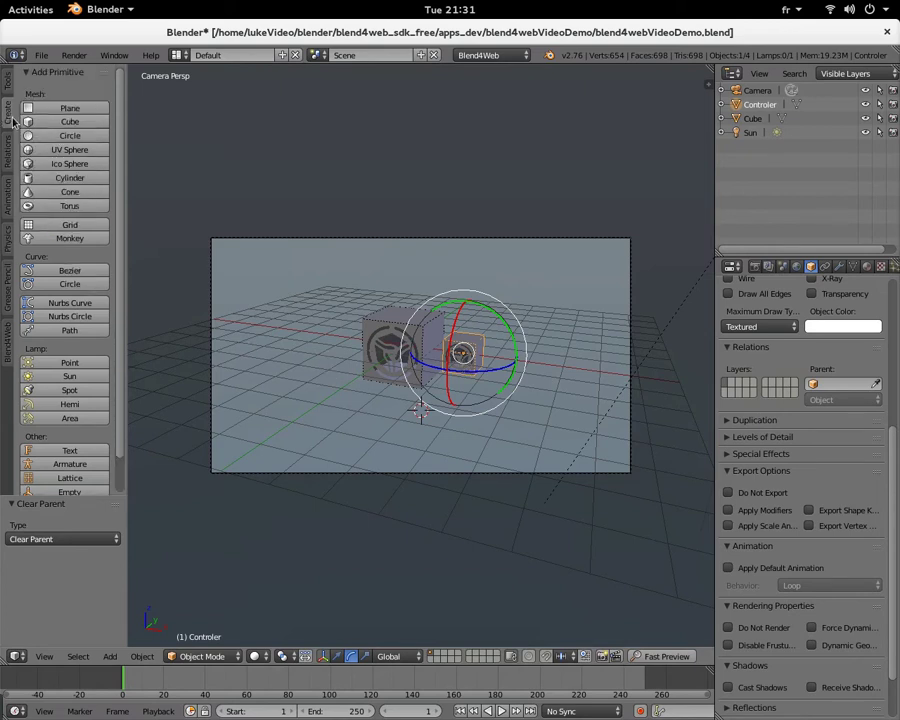
scroll(48, 112, "down", 1)
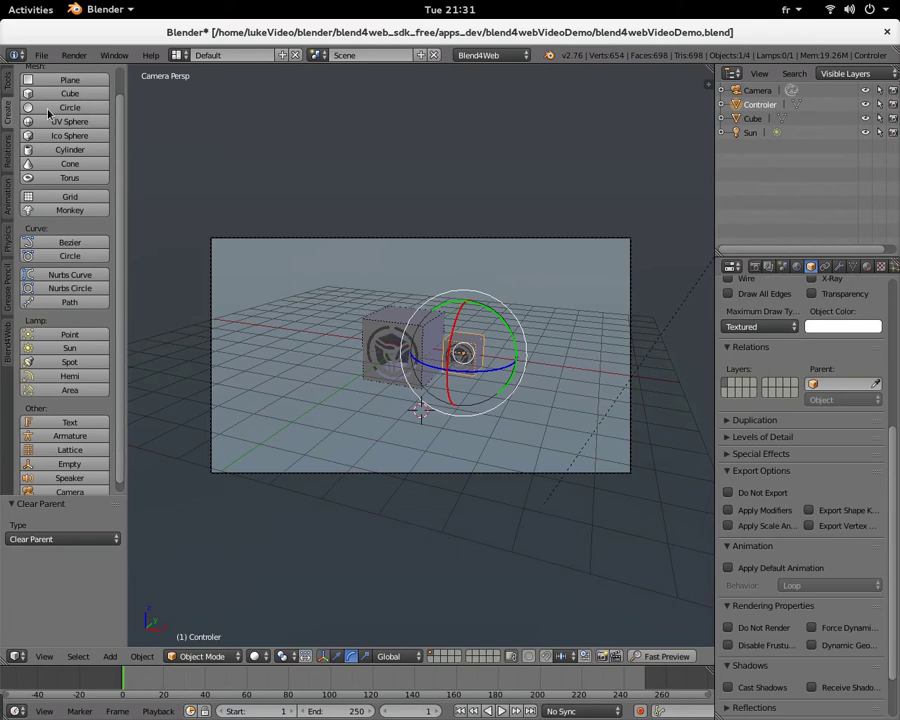
scroll(48, 112, "down", 1)
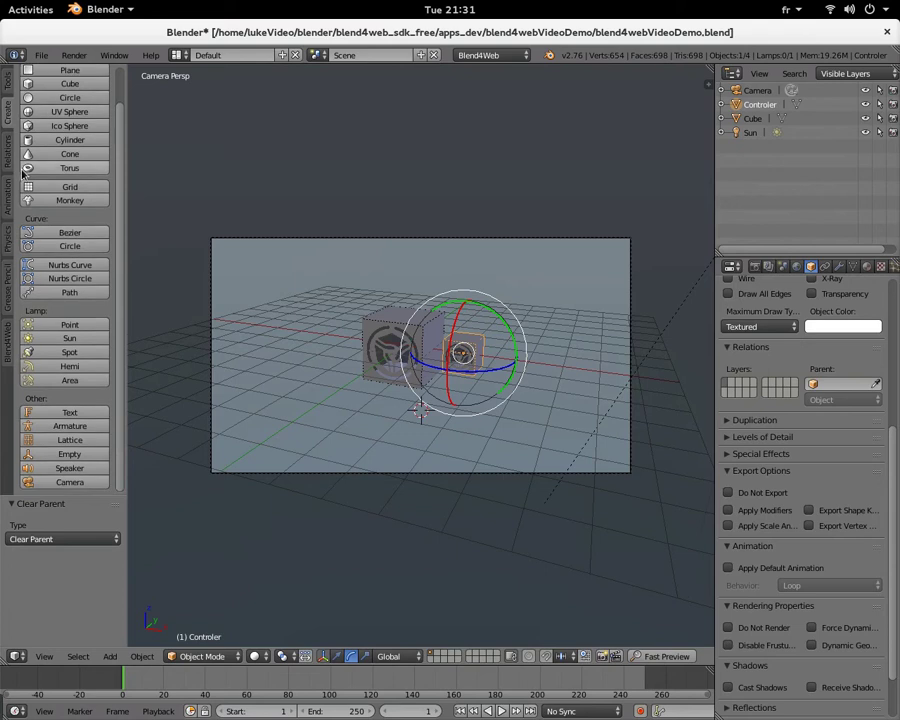
left_click(67, 455)
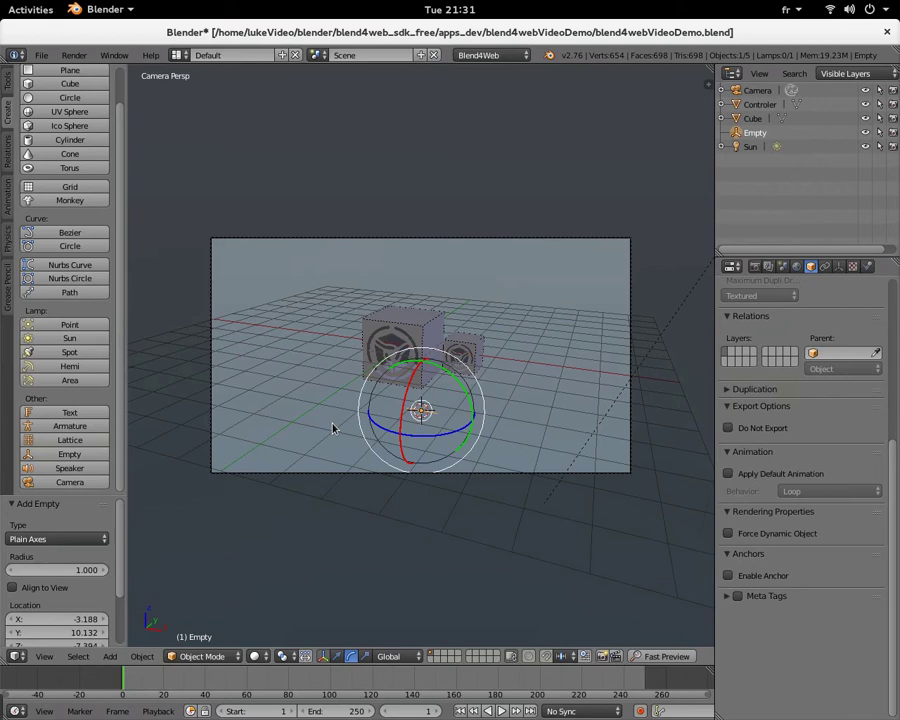
key("alt+g")
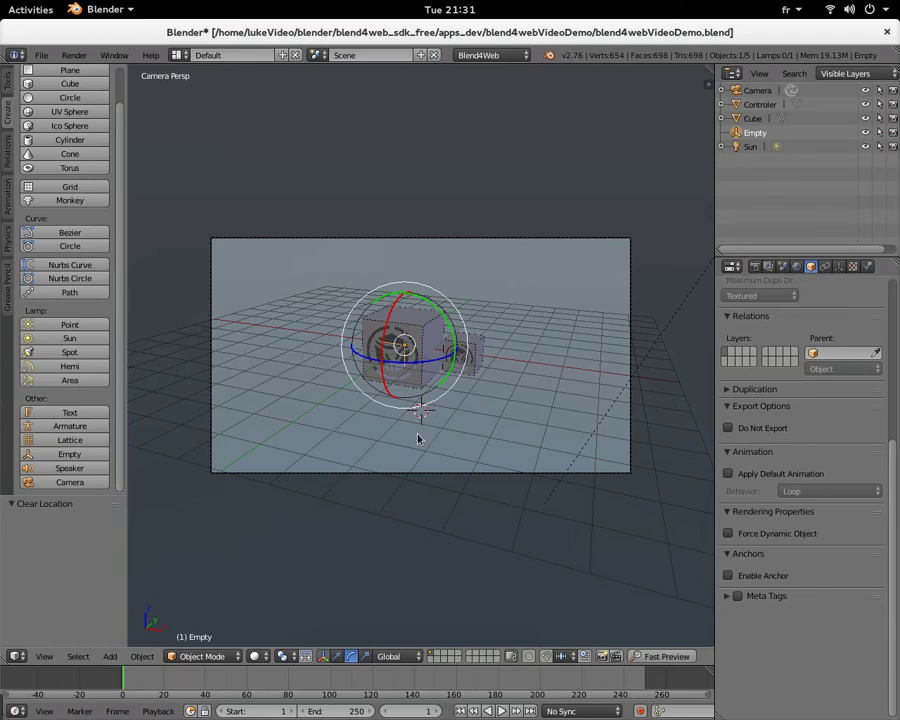
middle_click_drag(420, 420, 446, 425)
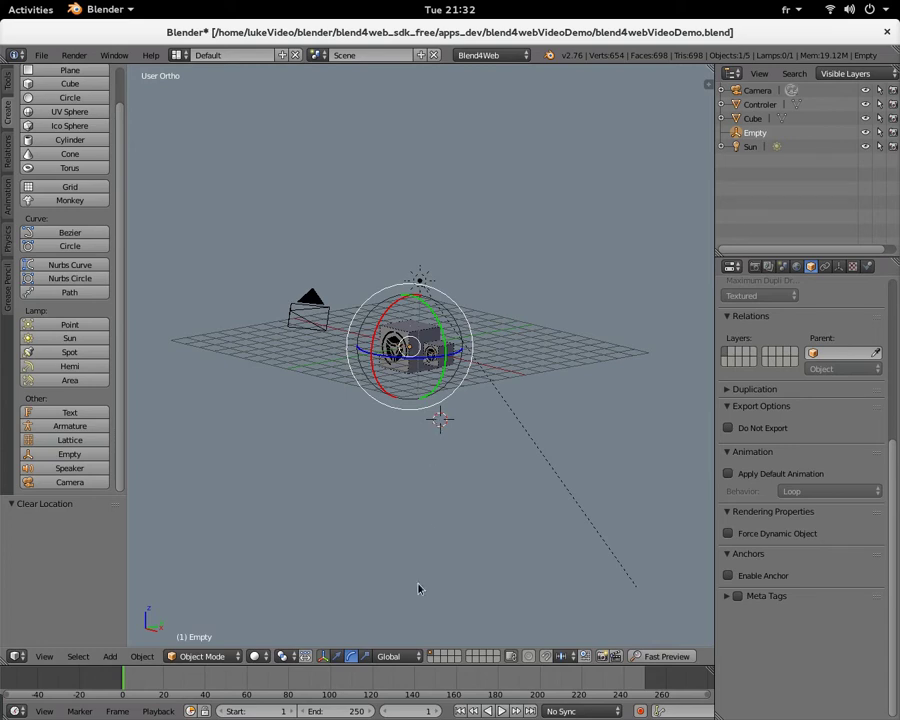
Step: In front view, move the Empty 2 units along X onto the small cube, then 0.8 down along Z
left_click(338, 656)
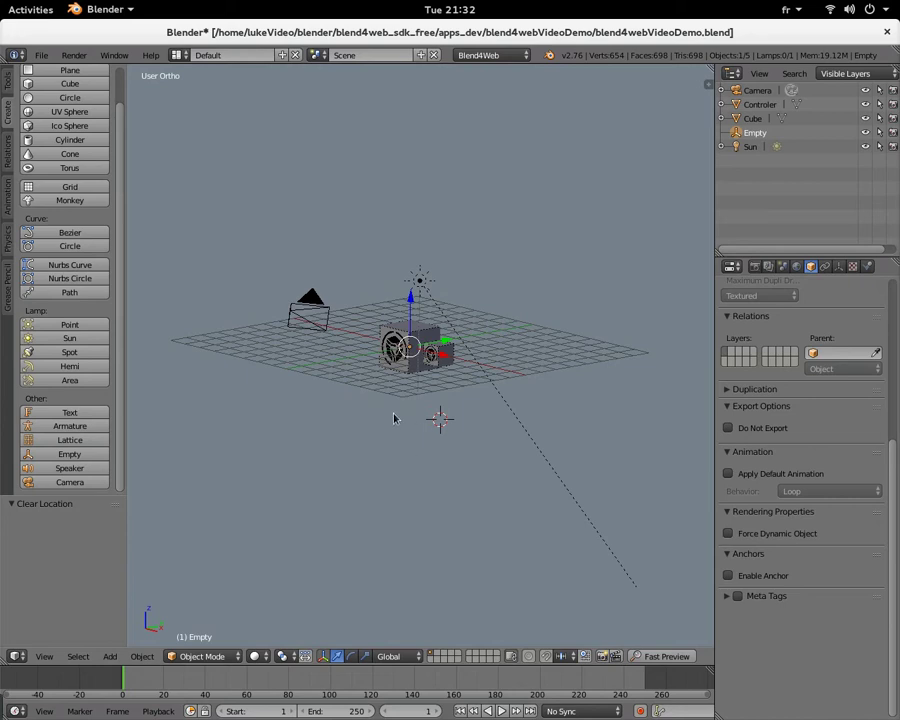
scroll(394, 418, "up", 4)
scroll(345, 405, "up", 3)
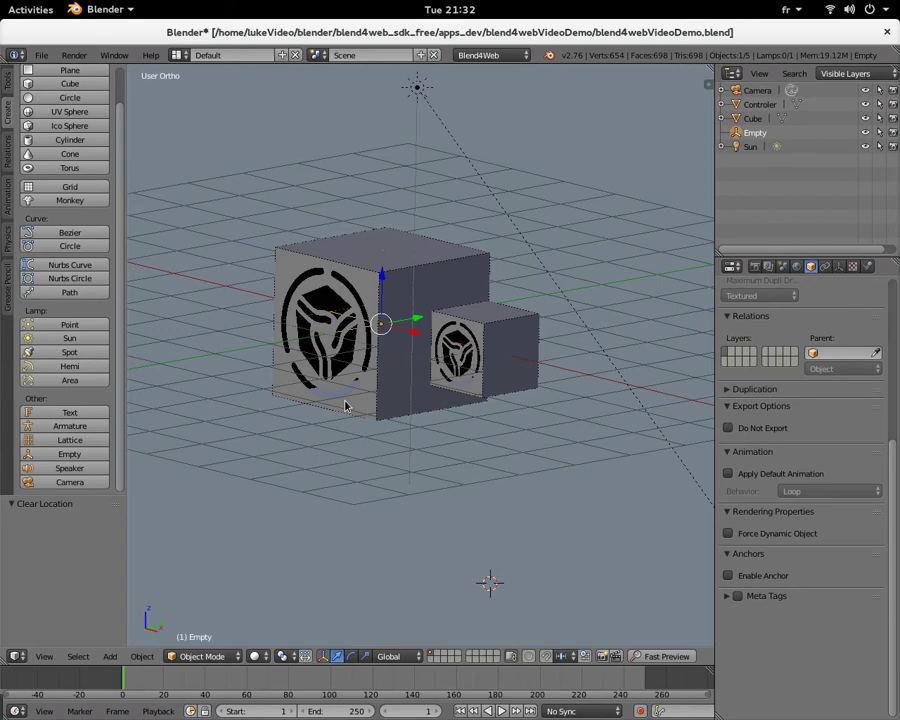
key("KP_1")
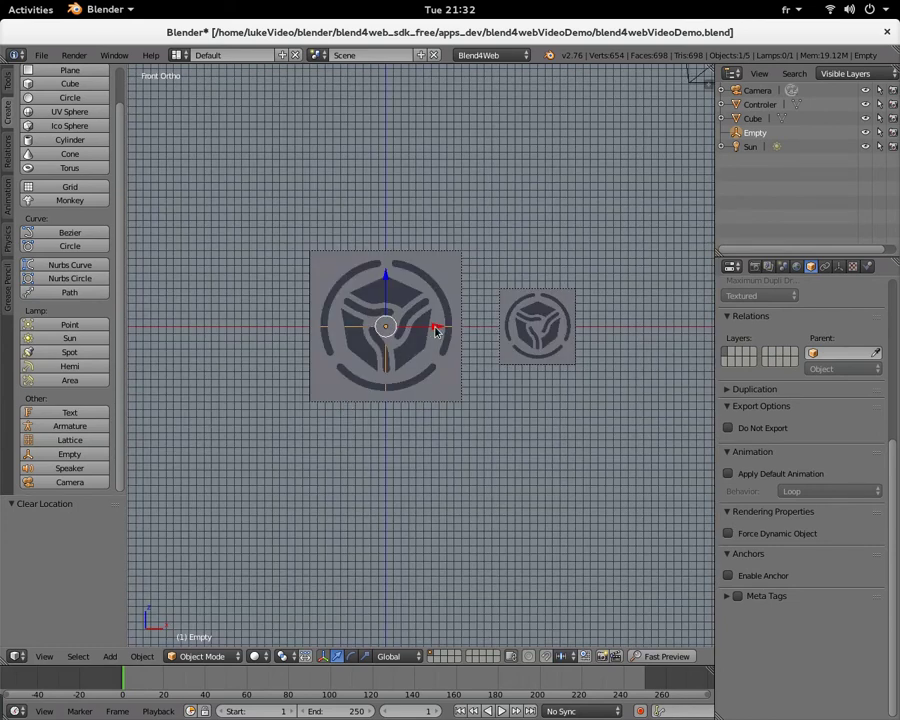
left_click_drag(436, 330, 589, 334)
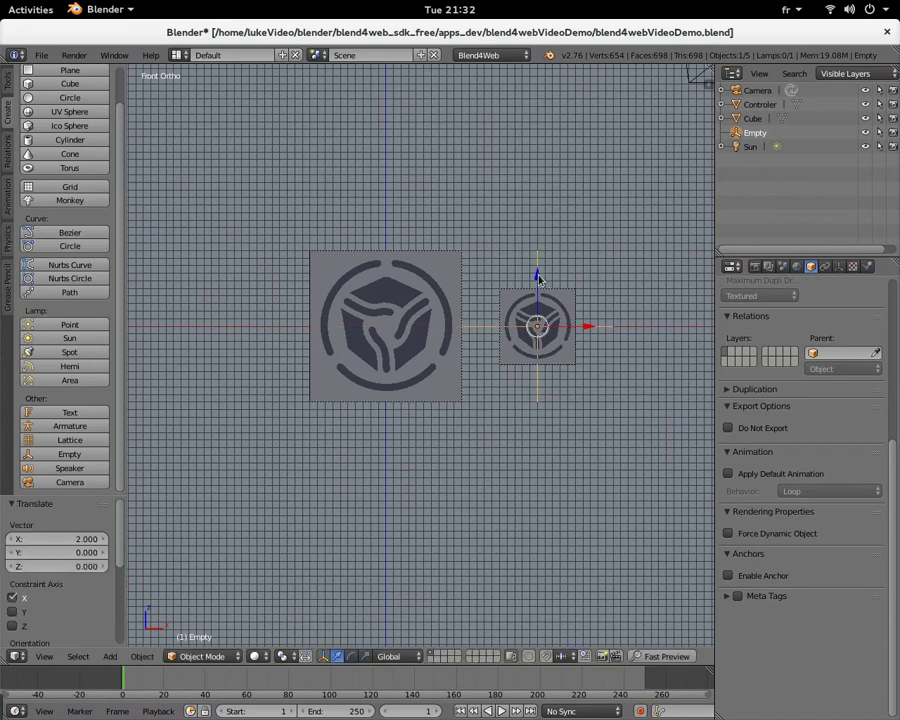
left_click_drag(538, 278, 546, 342)
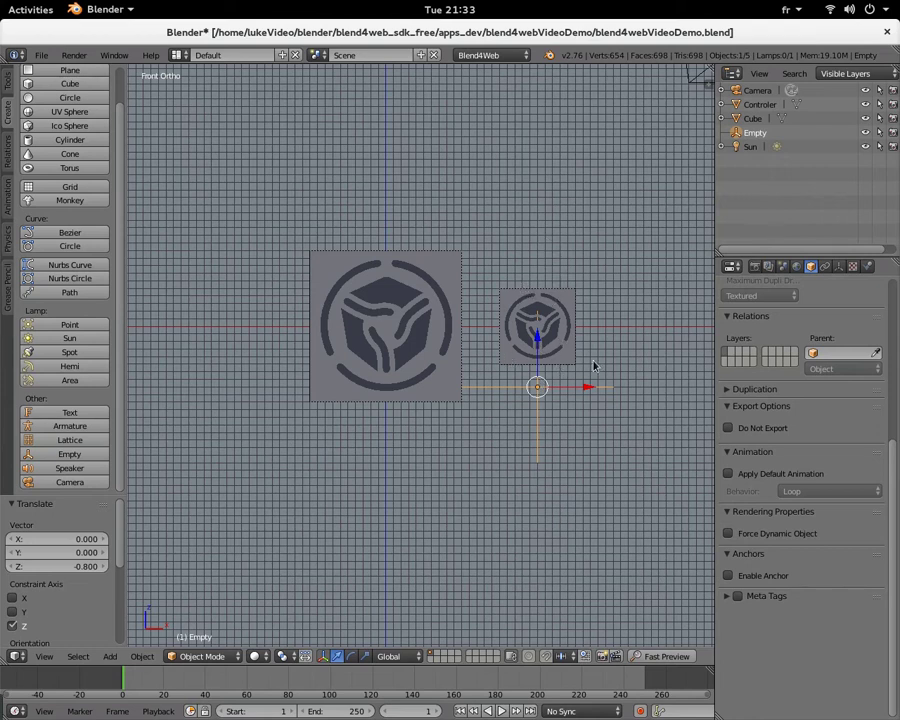
Step: Parent the Controler cube to the Empty using Ctrl+P > Object
right_click(569, 356)
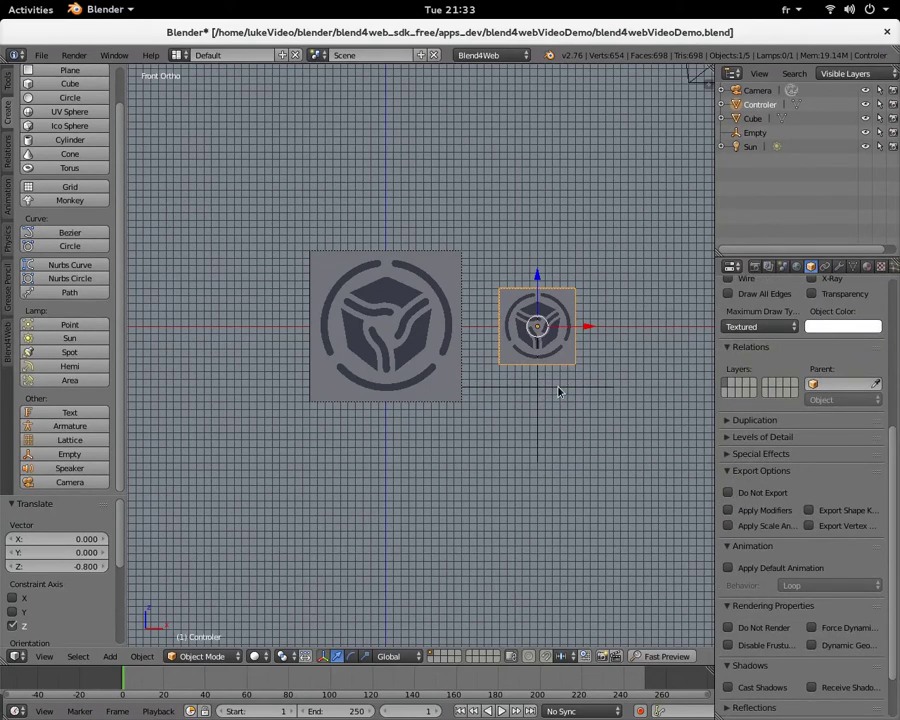
right_click(559, 391, "shift")
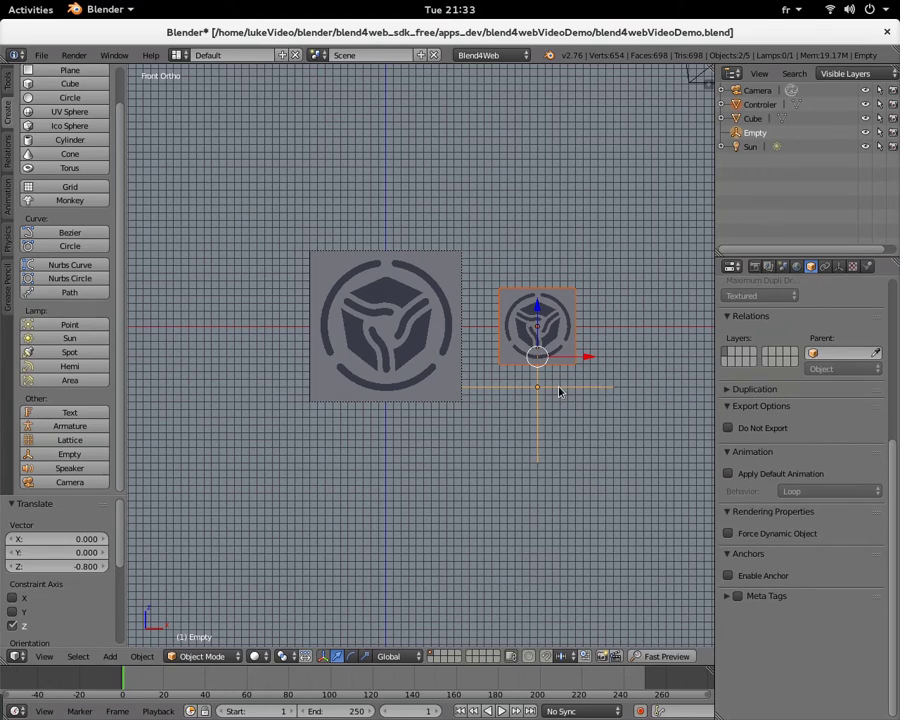
key("ctrl+p")
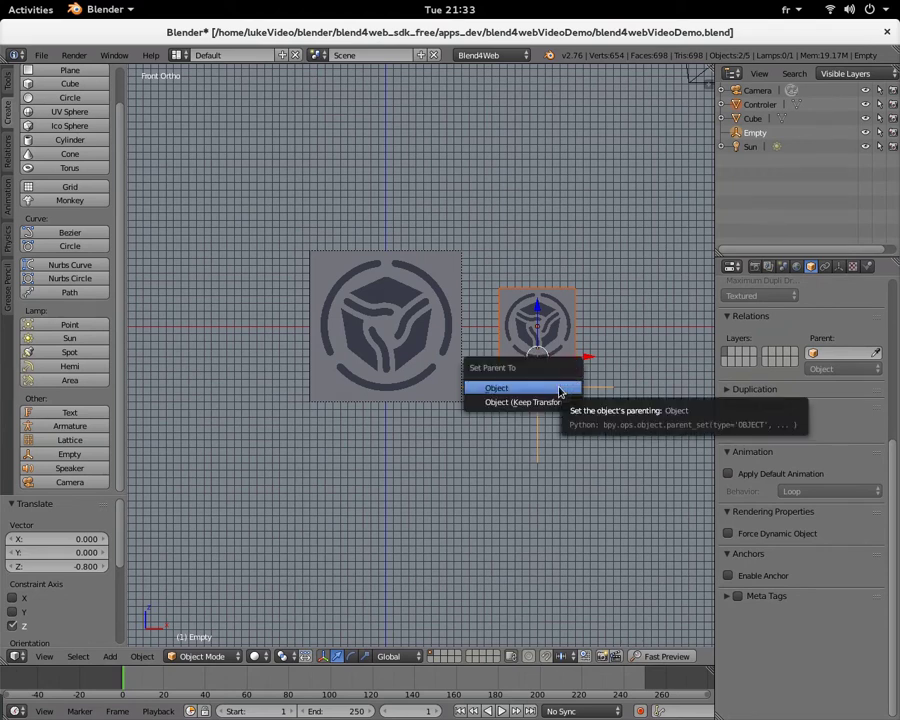
left_click(560, 389)
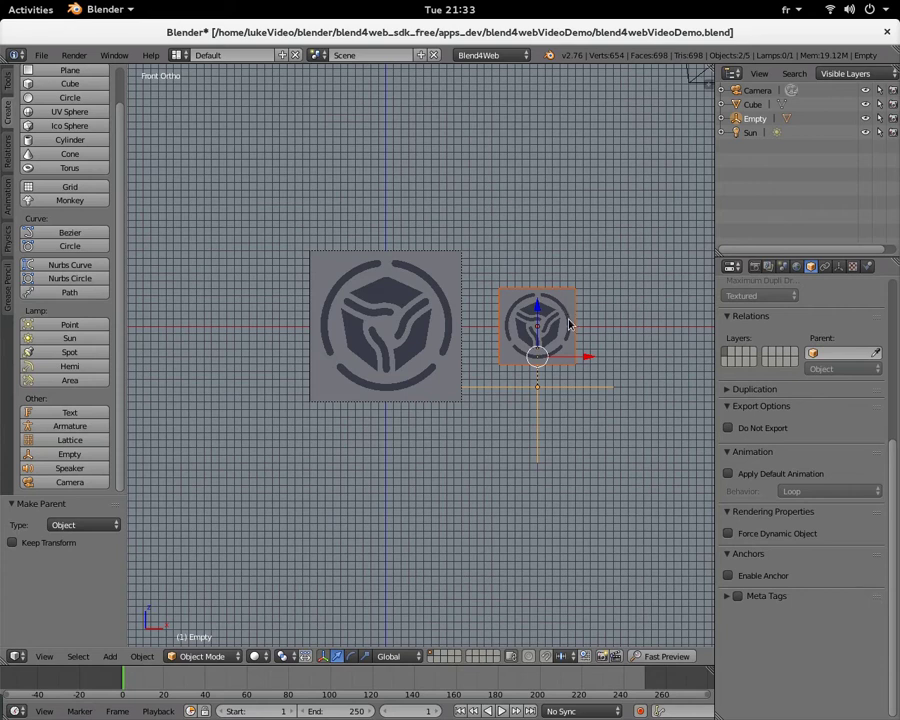
scroll(567, 307, "down", 4)
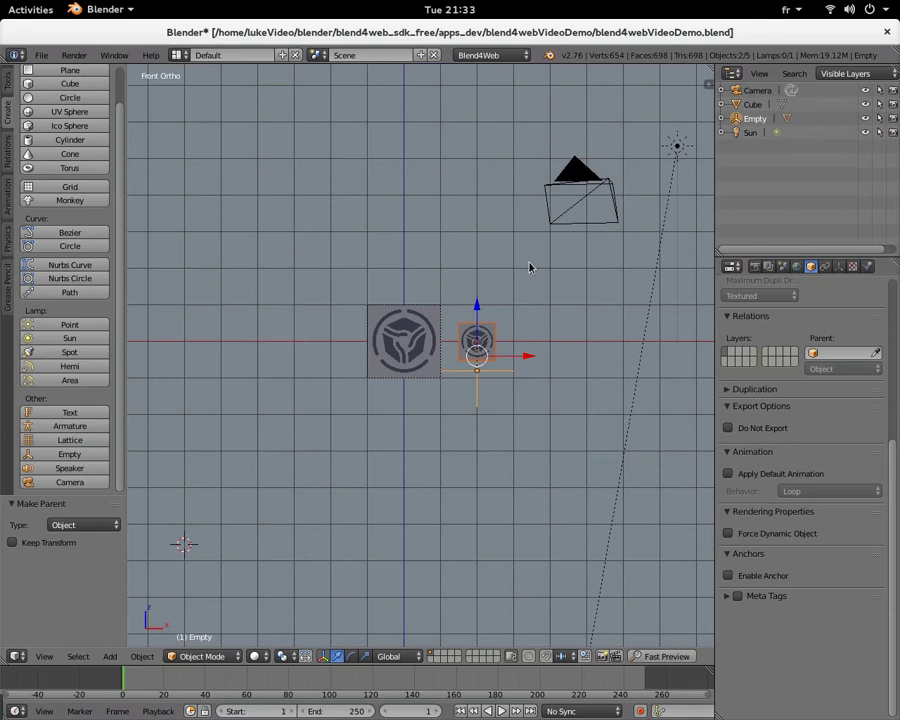
Step: Parent the Empty to the Camera and launch a Fast Preview in the browser
right_click(480, 373)
right_click(576, 174, "shift")
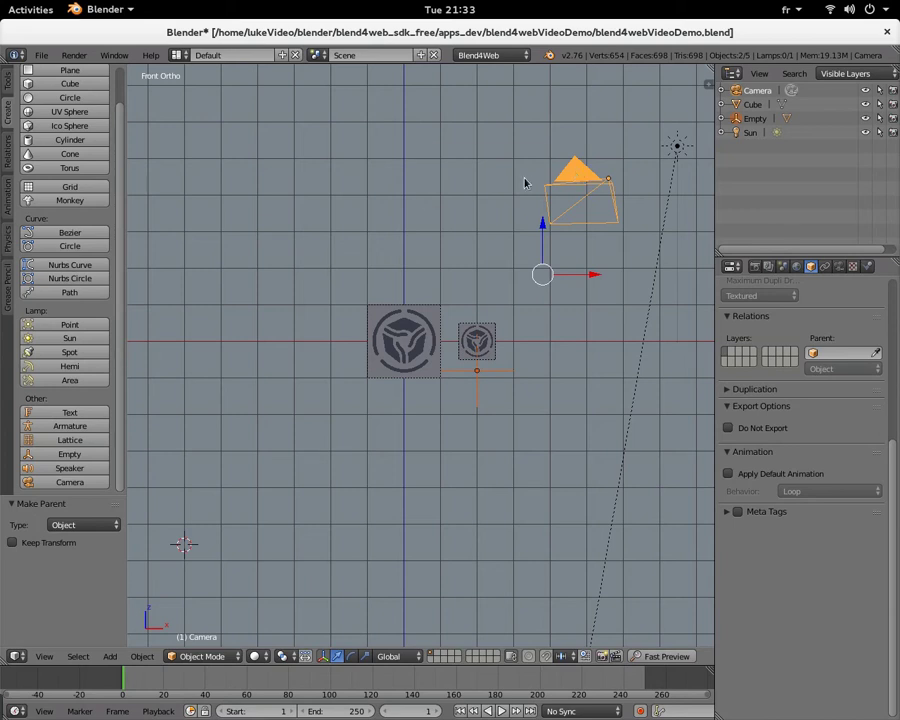
key("ctrl+p")
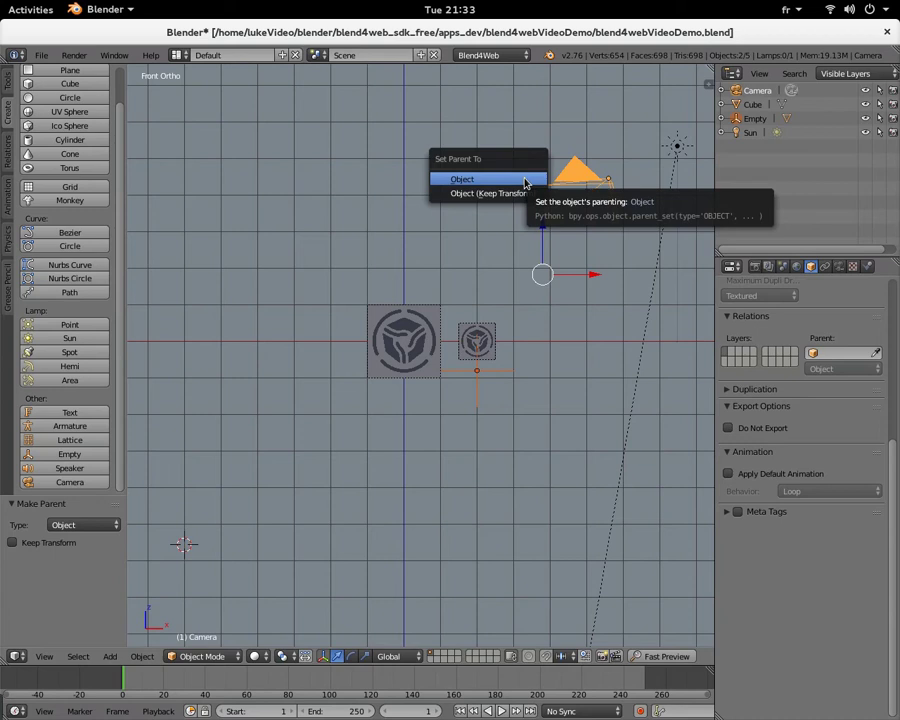
left_click(524, 183)
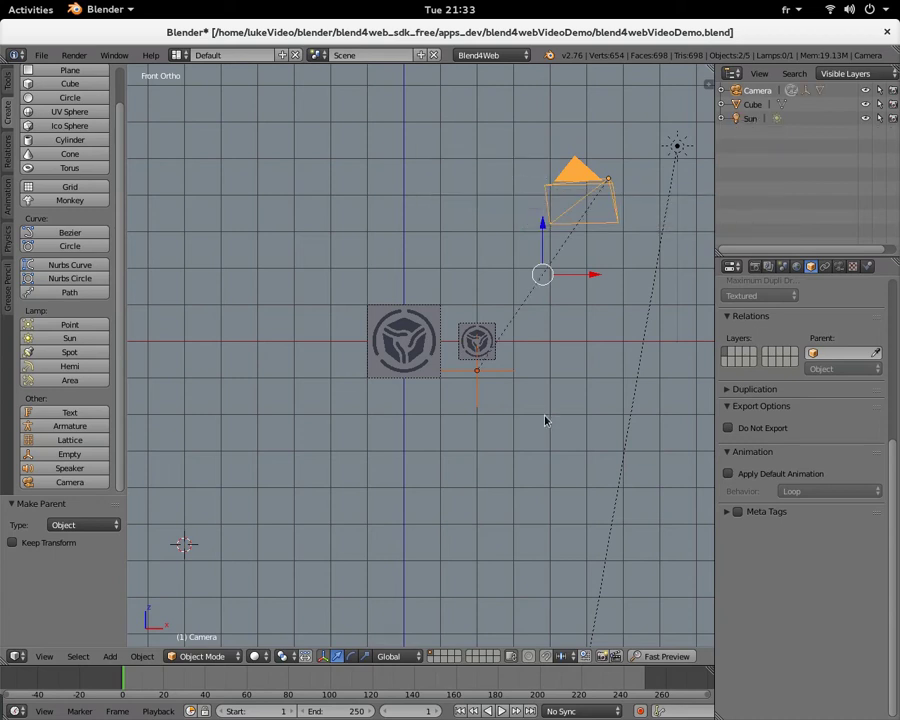
left_click(676, 661)
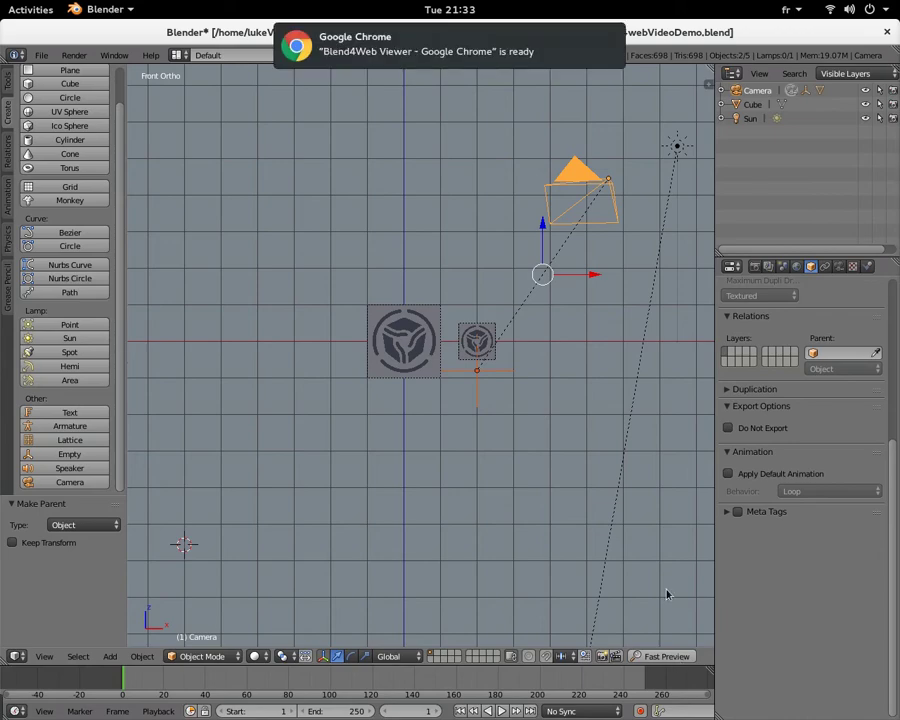
left_click(466, 64)
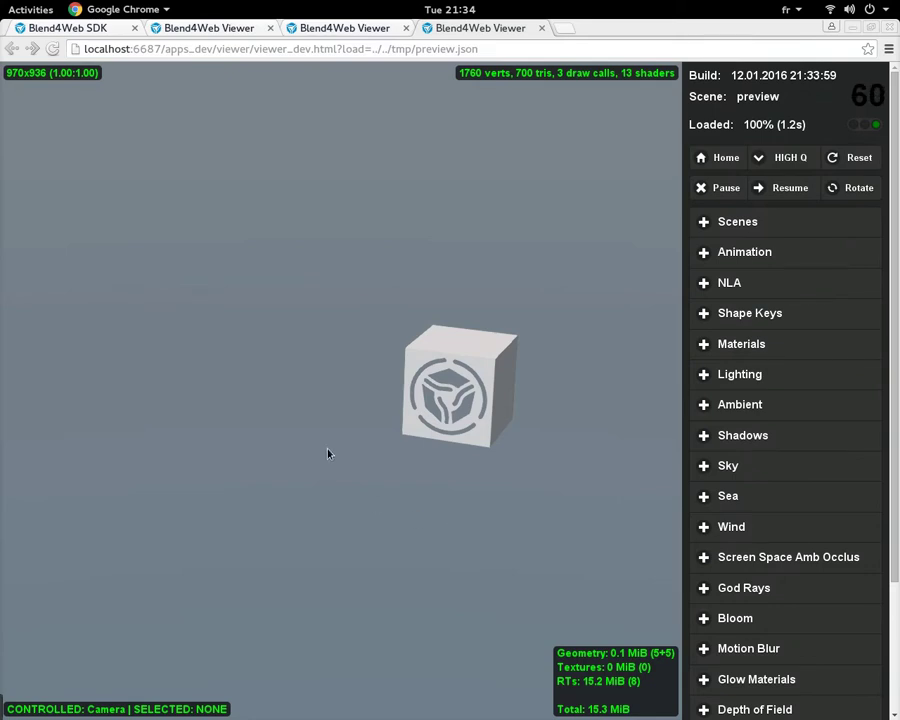
Step: Click the cubes in the Blend4Web preview to inspect the controller, then close the preview tab
left_click(490, 362)
left_click(157, 490)
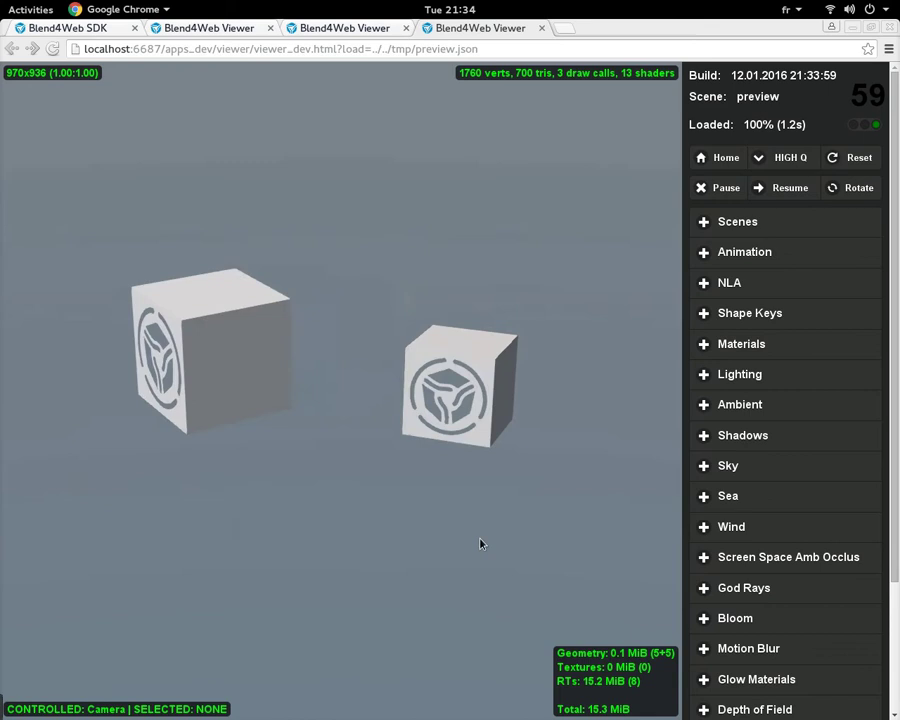
left_click(492, 376)
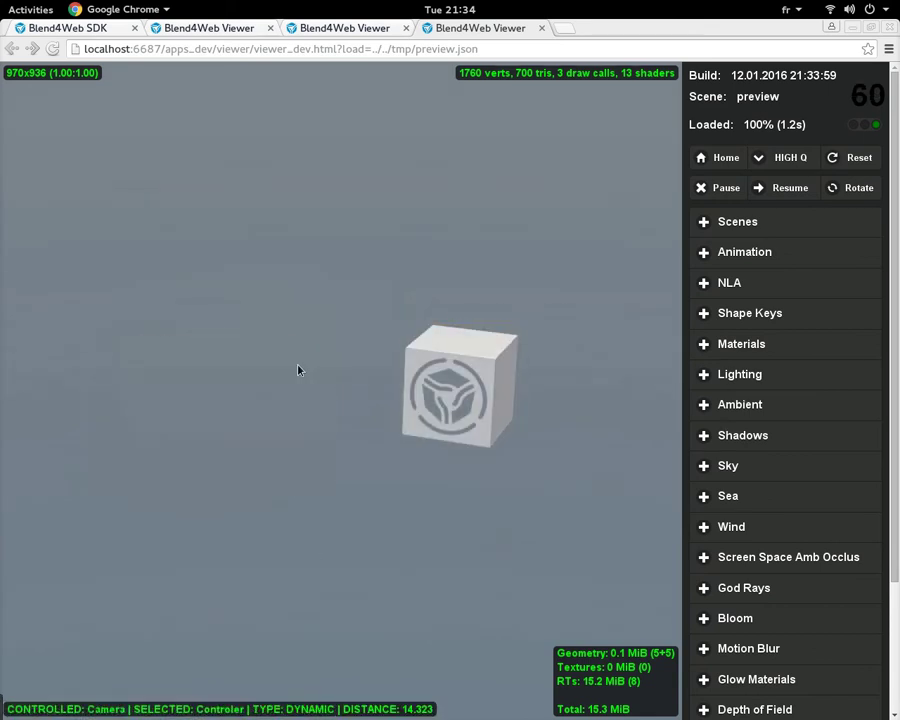
left_click(542, 27)
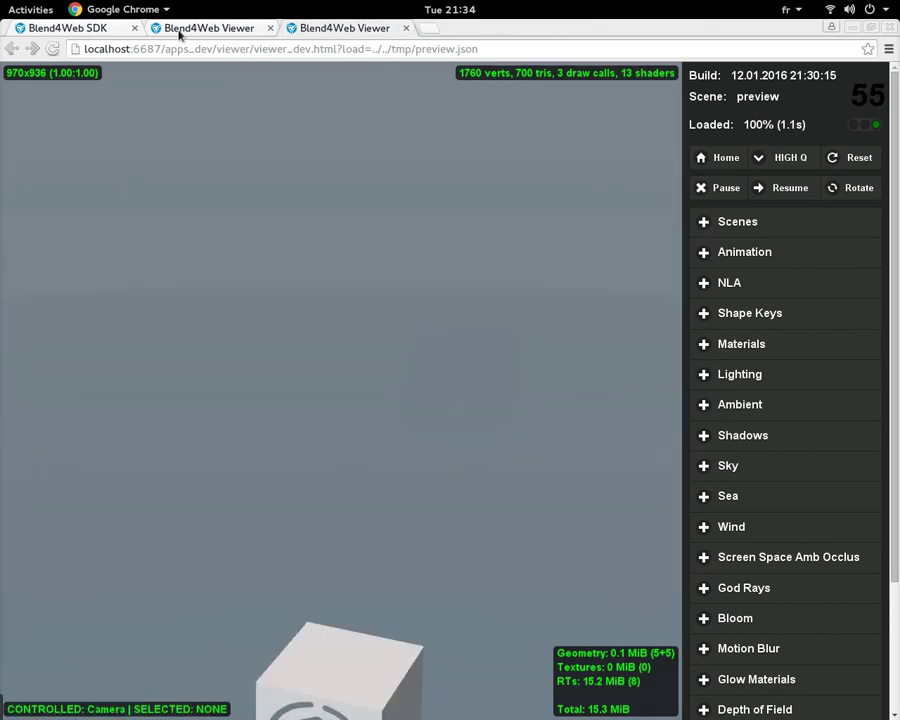
key("super")
Step: Back in Blender, enable Viewport Alignment on the Empty and set it to Bottom at distance 10.00
left_click(235, 506)
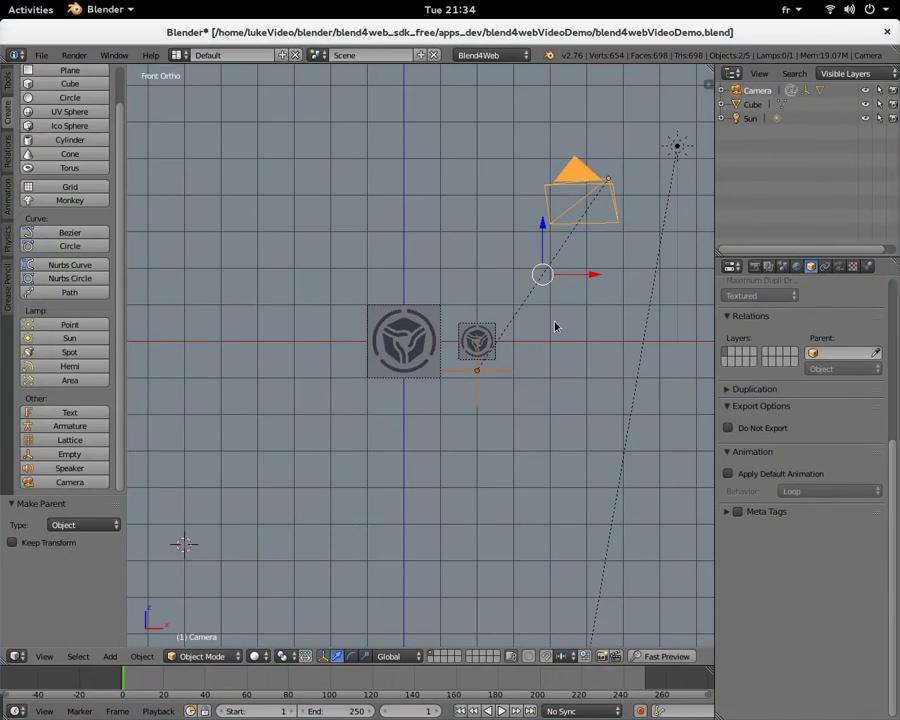
right_click(504, 373)
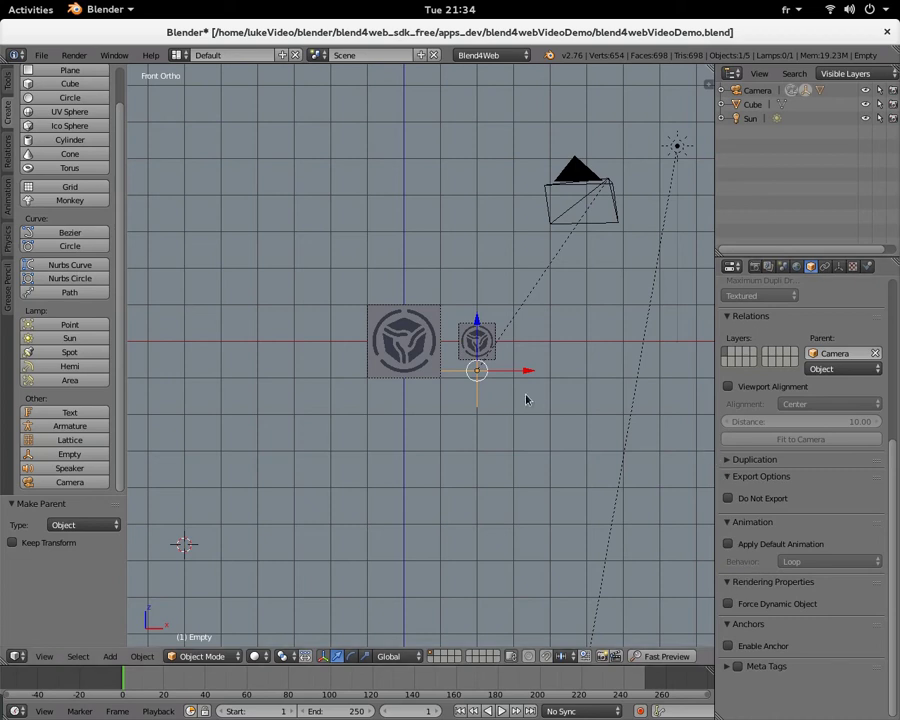
right_click(482, 339)
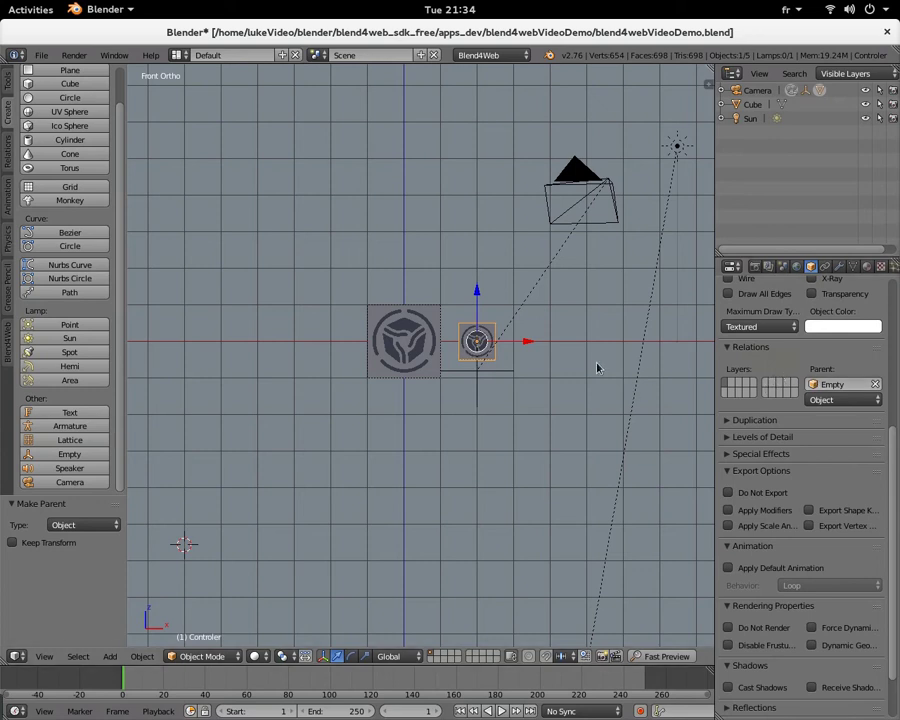
right_click(492, 373)
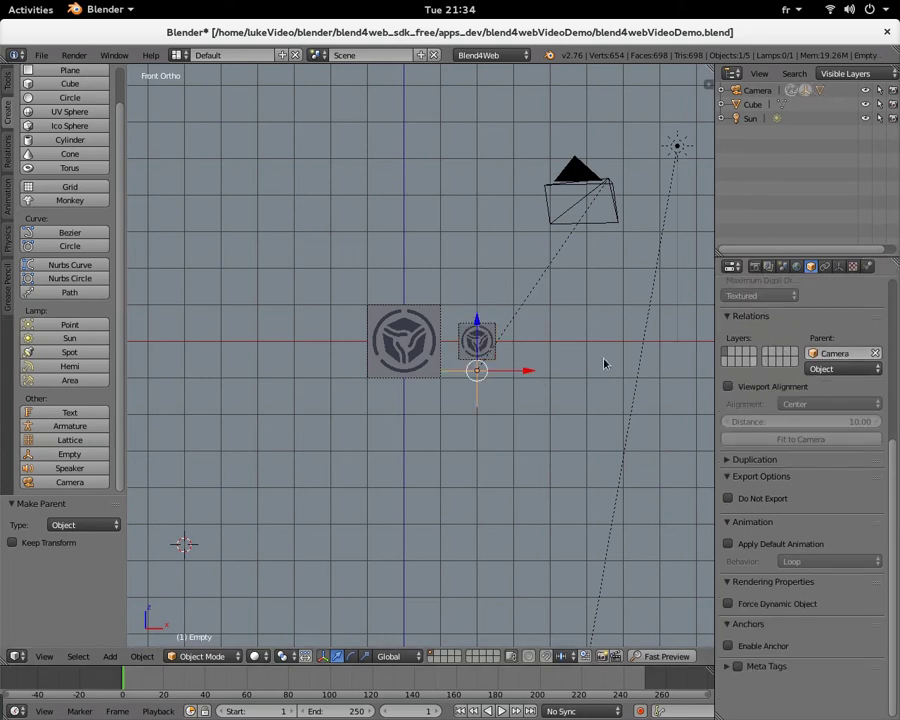
left_click(728, 387)
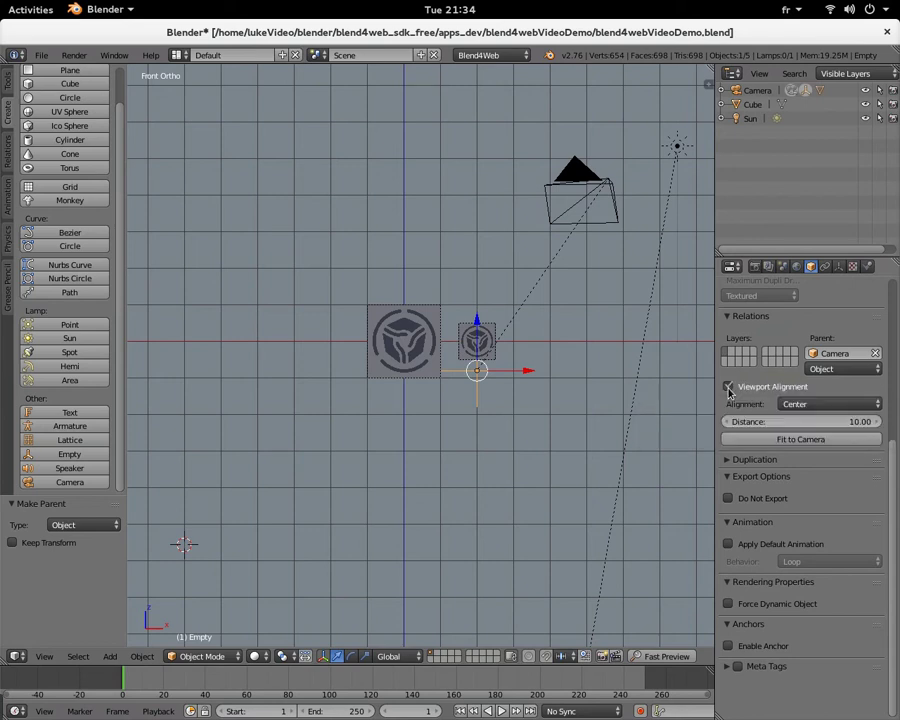
left_click(795, 403)
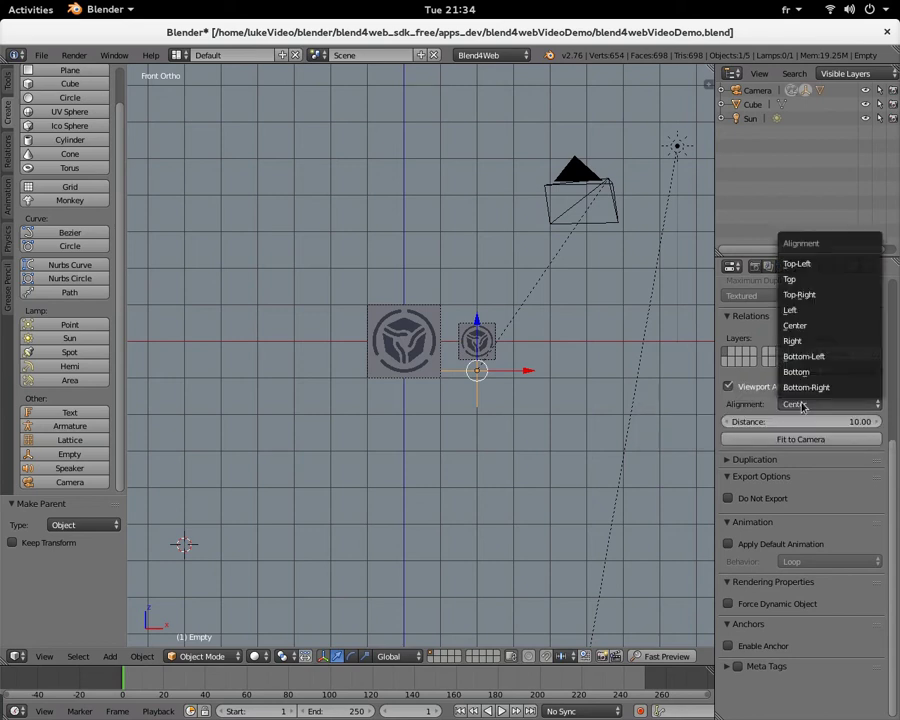
left_click(806, 372)
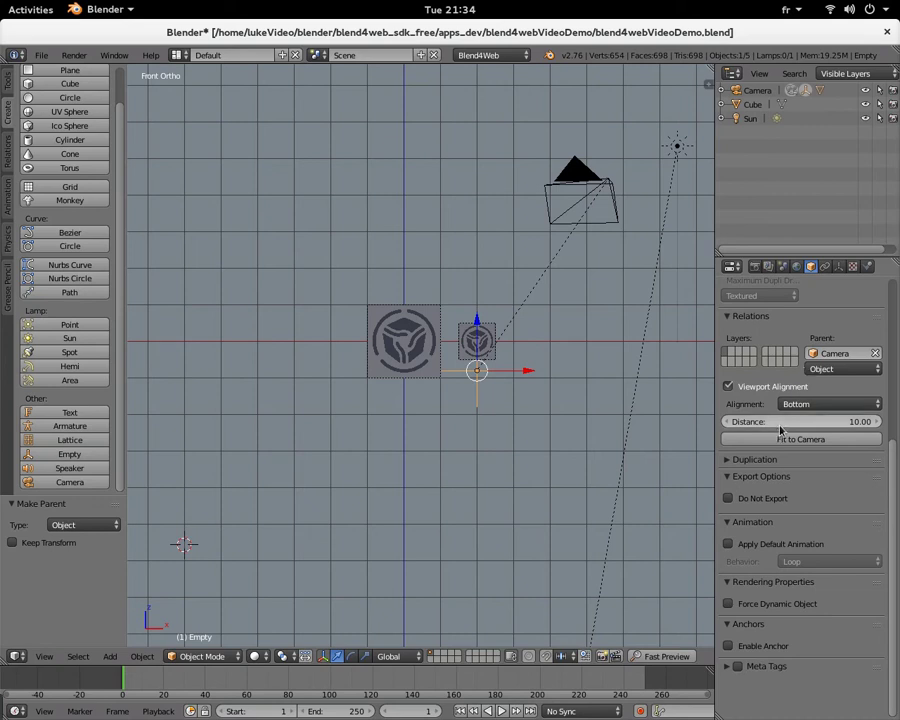
Step: Fast Preview the scene to confirm the cube sits at the view bottom, then close all three preview tabs
left_click(660, 656)
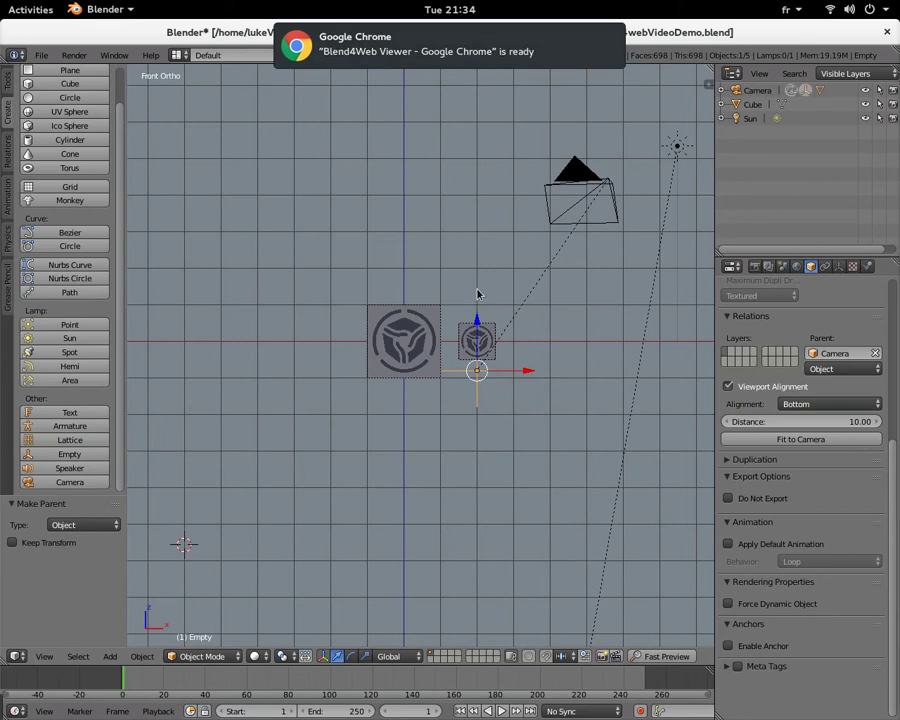
left_click(466, 62)
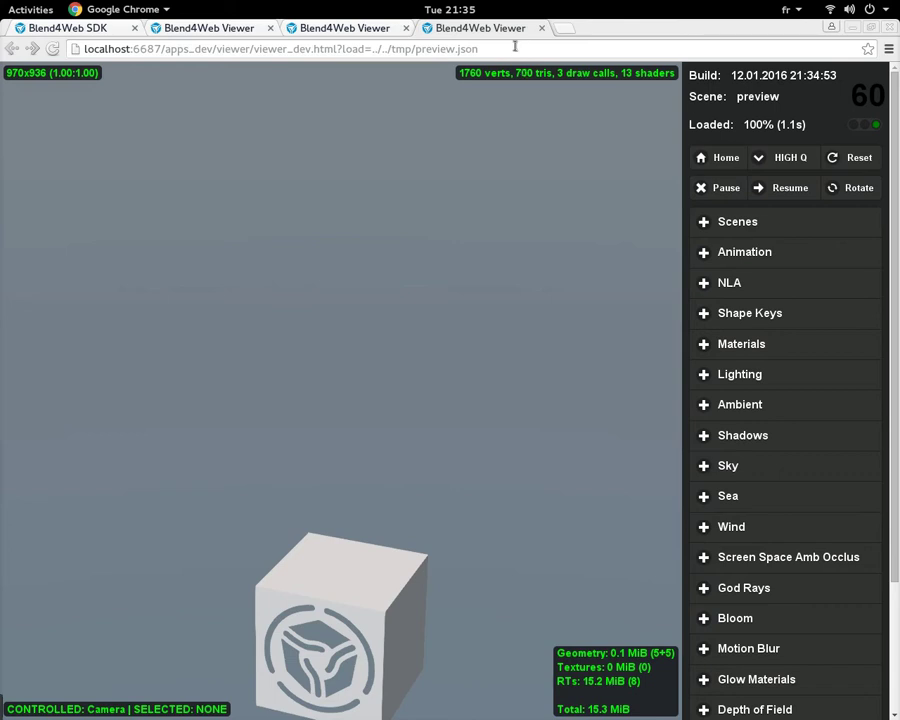
left_click(541, 28)
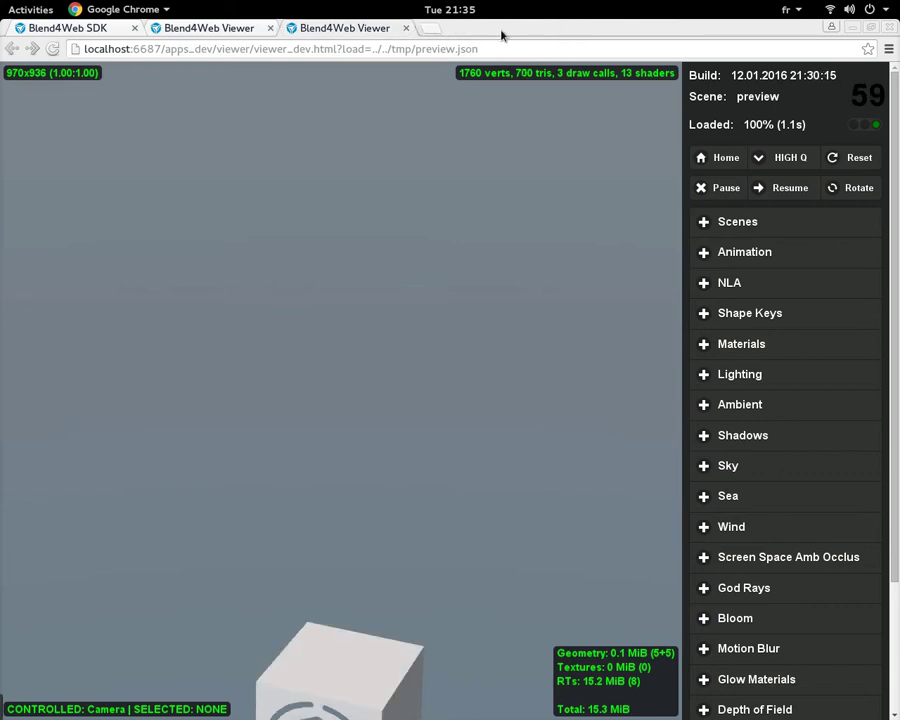
left_click(405, 28)
left_click(271, 28)
mouse_move(2, 2)
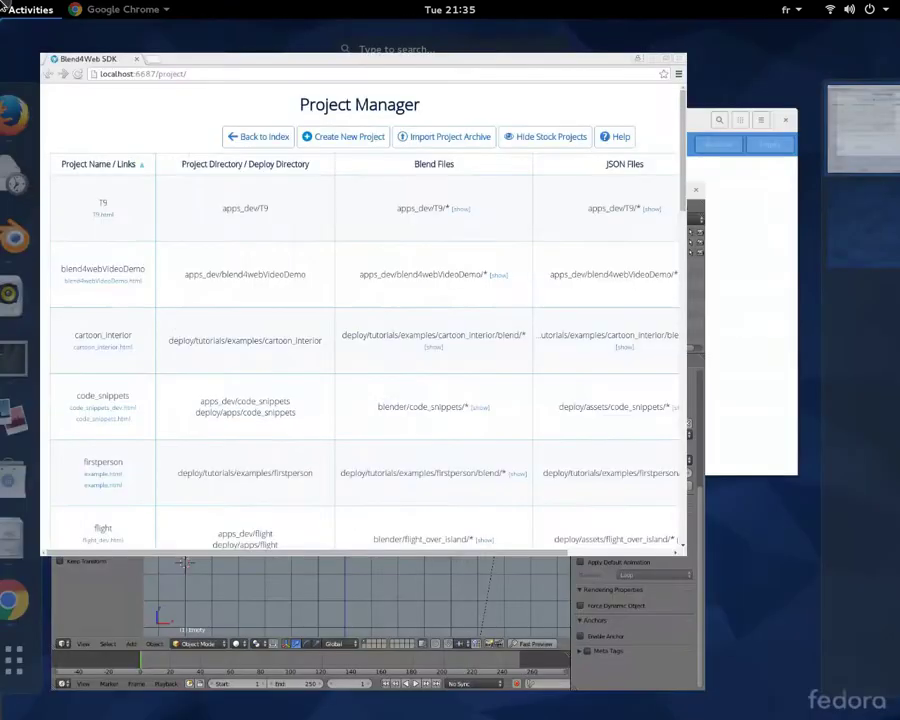
left_click(188, 424)
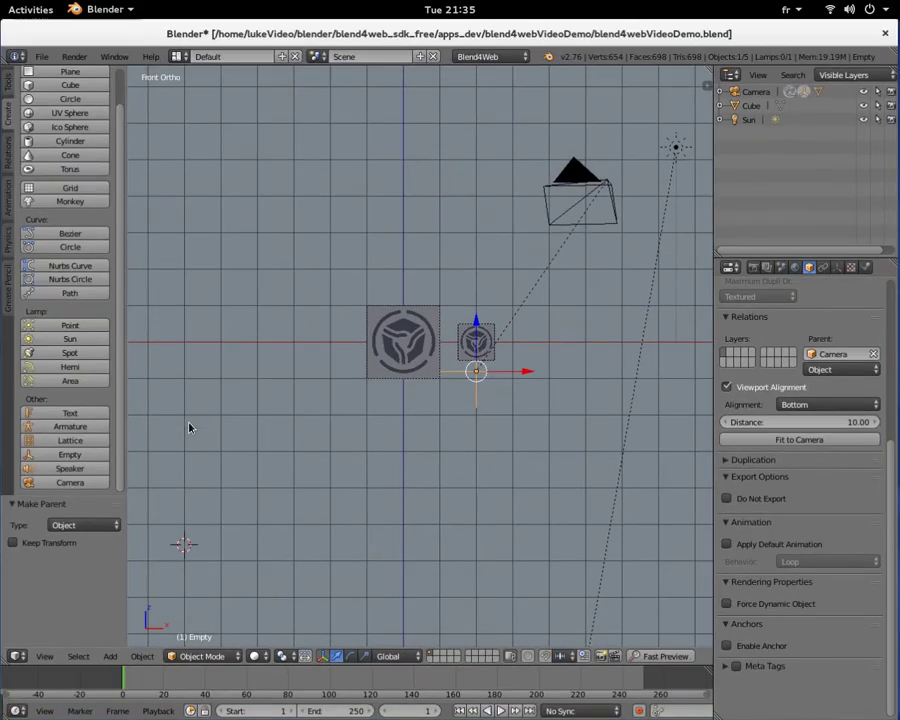
Step: Unparent the Empty from the Camera, clear the Camera's rotation to zero, and switch to top view
key("alt+p")
left_click(496, 403)
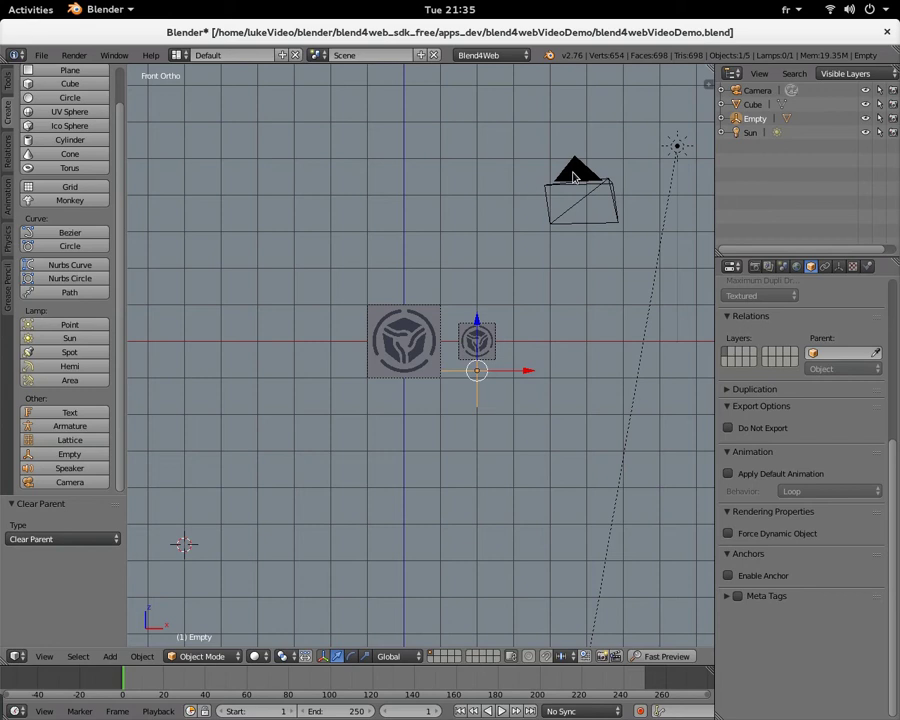
right_click(574, 177)
key("alt+p")
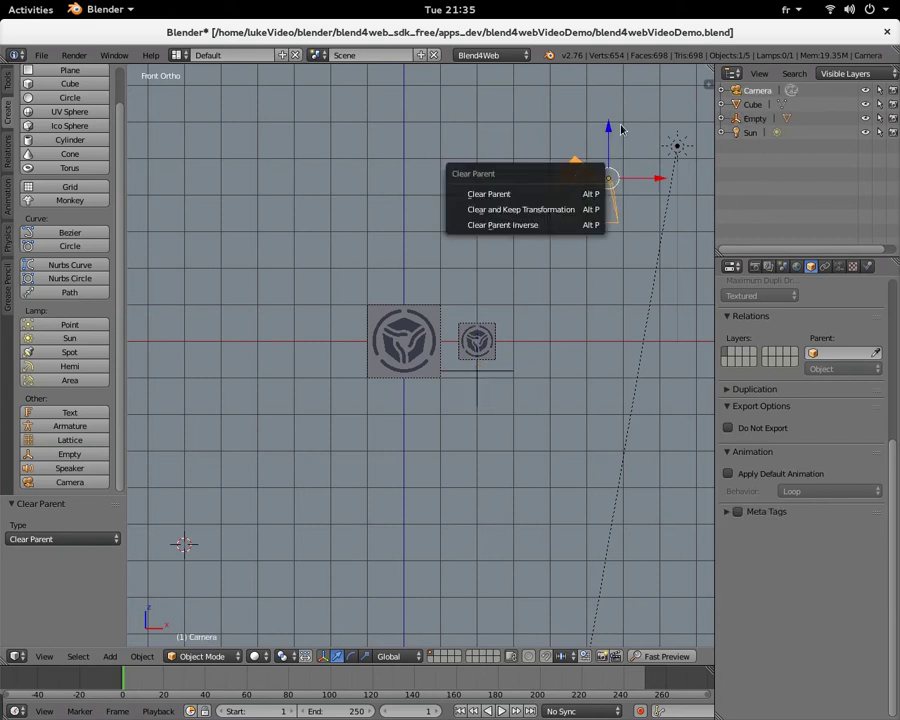
key("Escape")
key("alt+r")
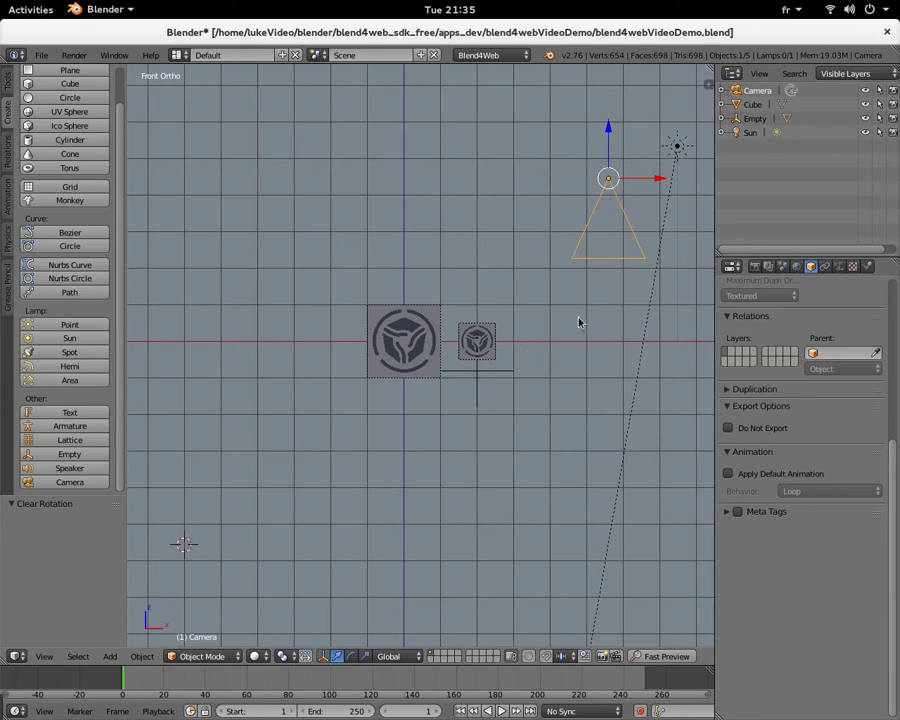
key("KP_7")
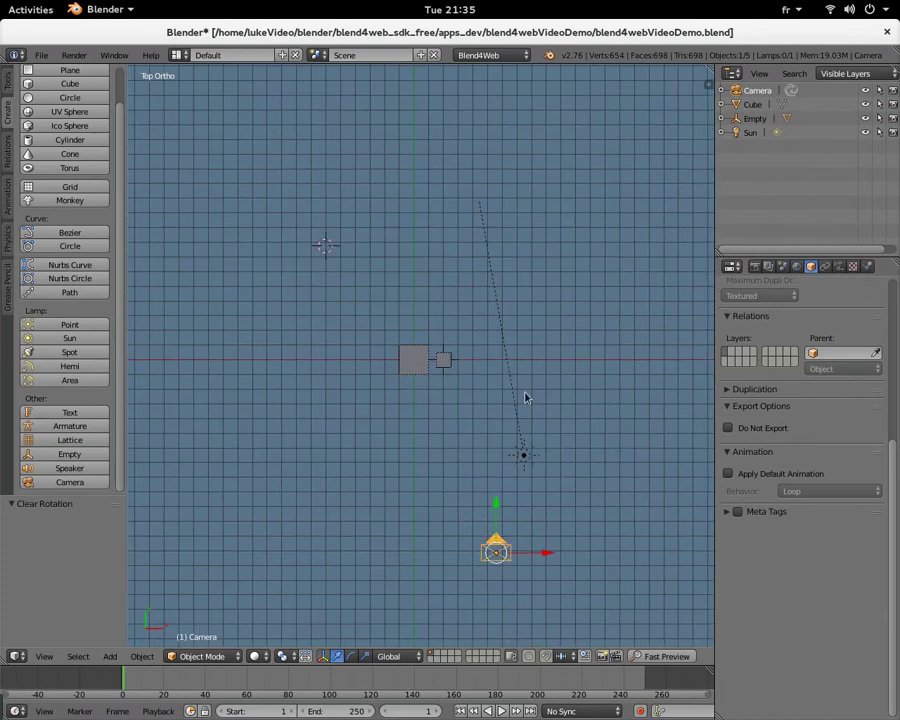
Step: Rotate the Empty holding the controller -90° about the X axis
right_click(449, 362)
scroll(450, 361, "up", 1)
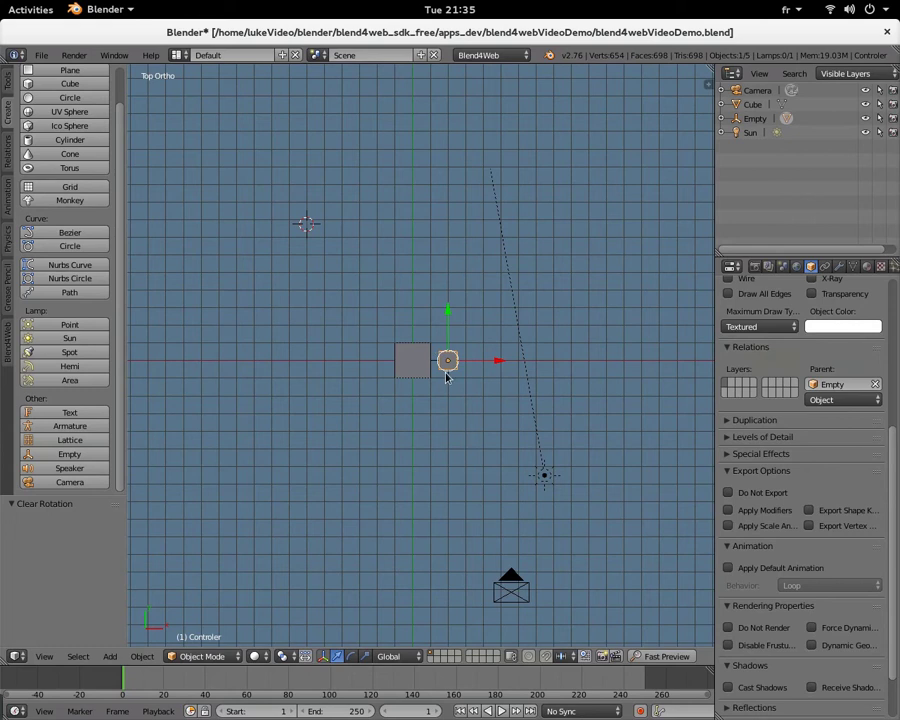
scroll(456, 418, "up", 2)
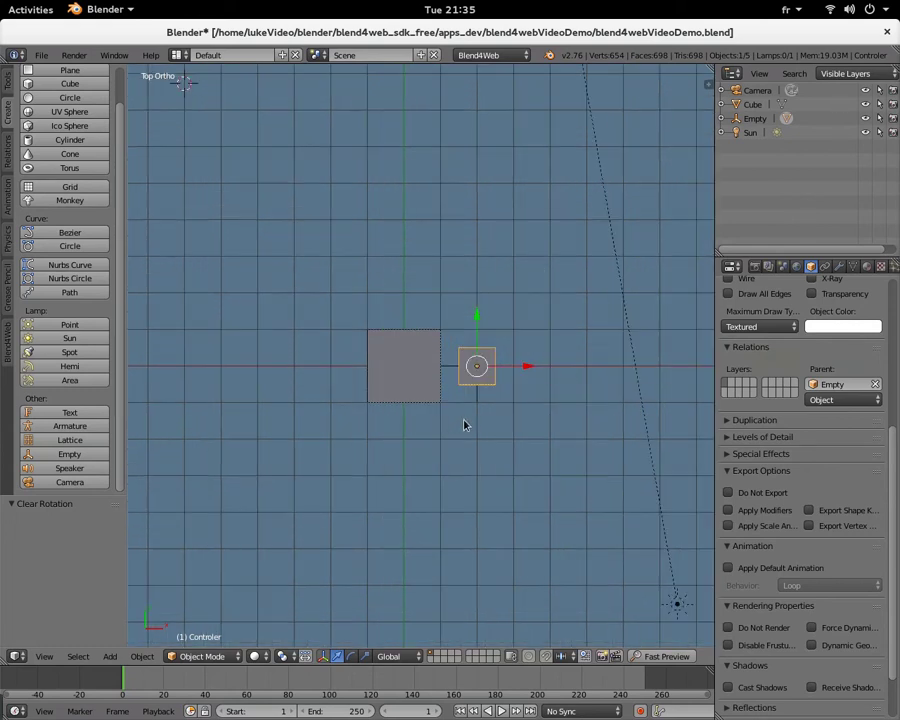
middle_click_drag(466, 424, 466, 372)
right_click(462, 401)
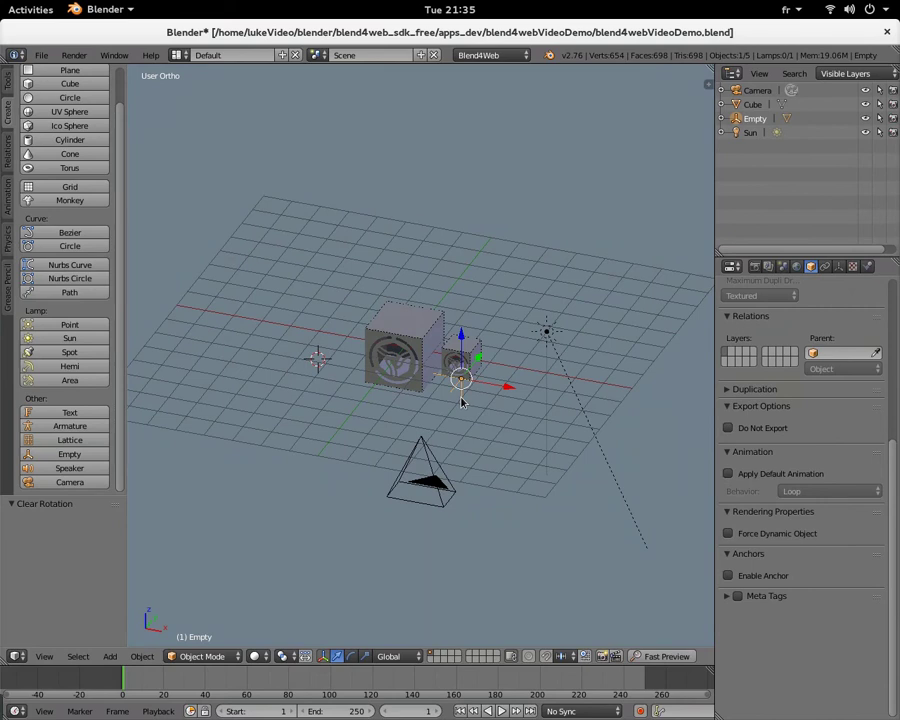
key("r")
key("x")
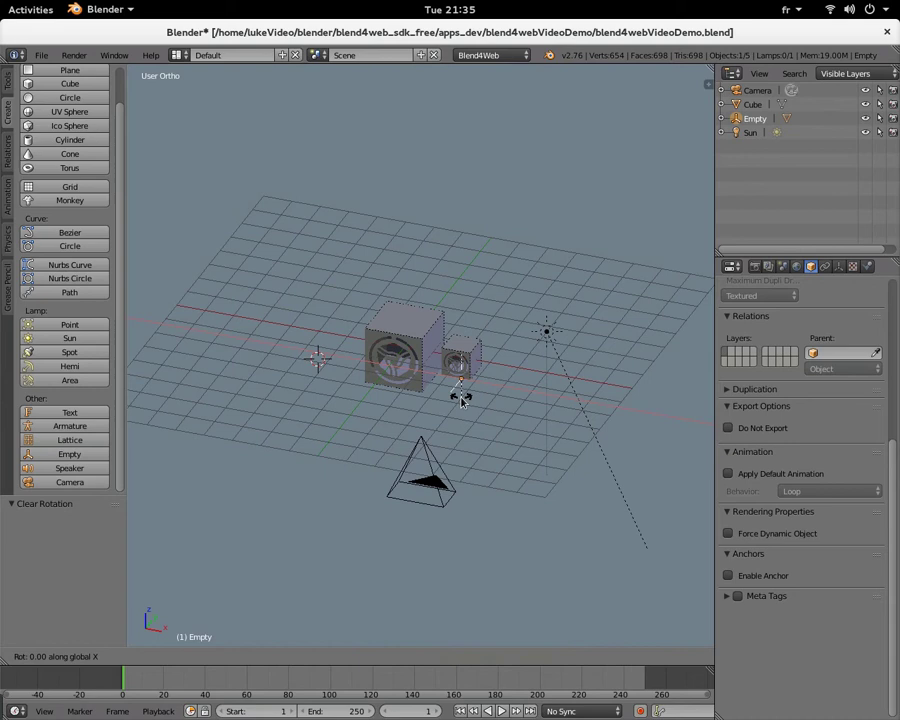
type("-9")
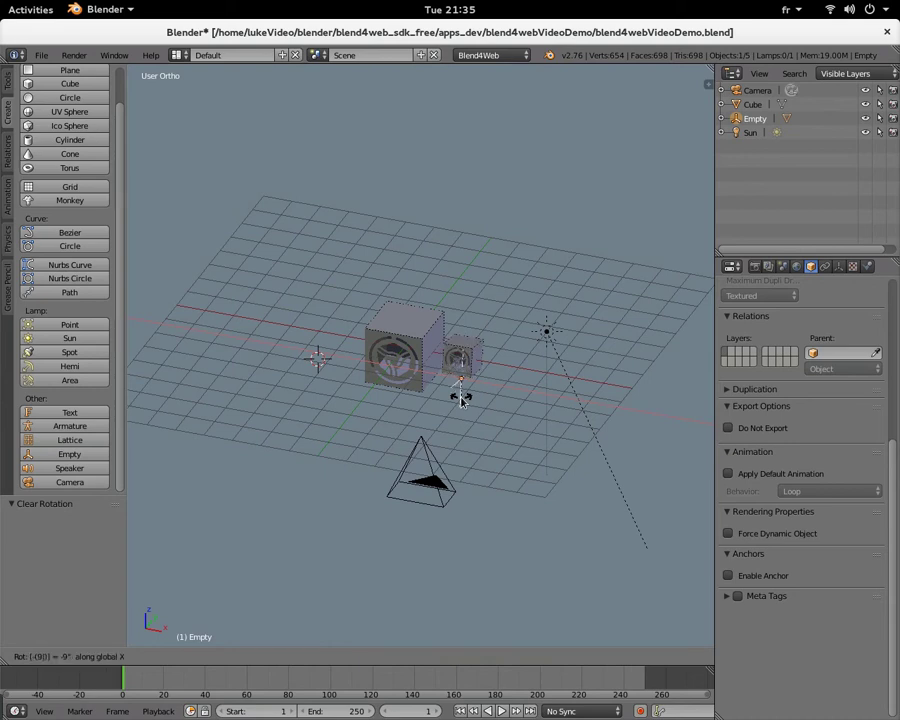
type("0")
key("Return")
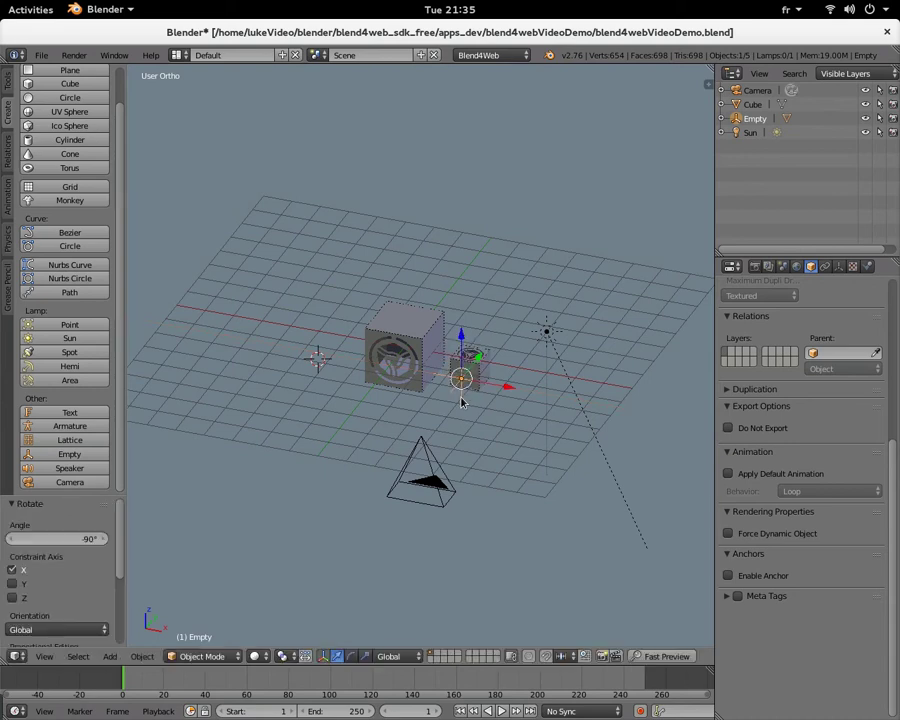
Step: Parent the Empty to the Camera with Ctrl+P > Object
right_click(433, 487, "shift")
key("ctrl+p")
left_click(433, 485)
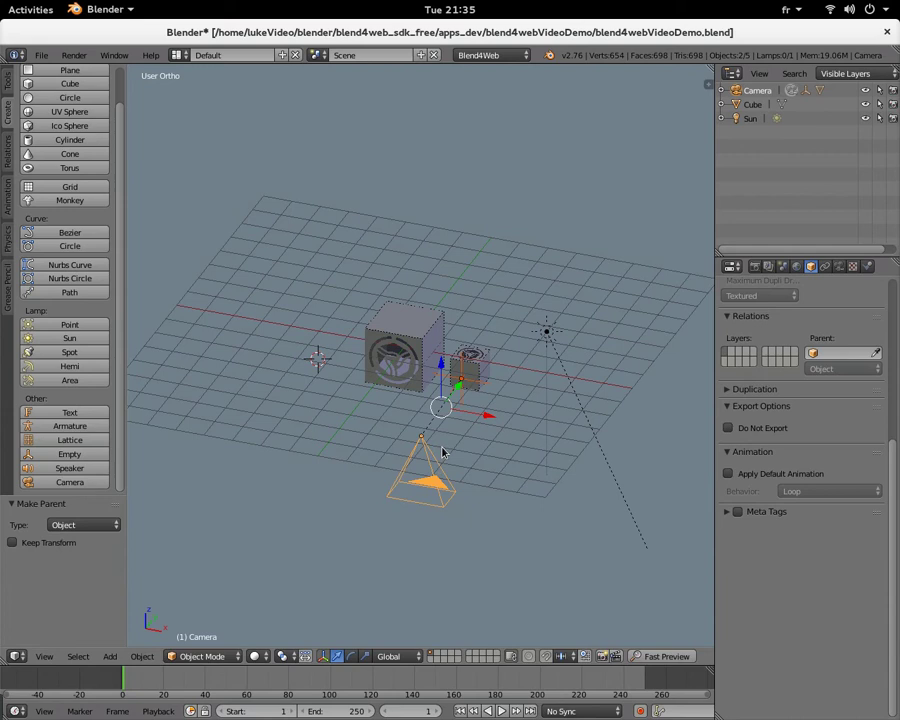
Step: Fast Preview the scene, spawn a large cube via the controller and test camera movement, then close the tab
left_click(665, 656)
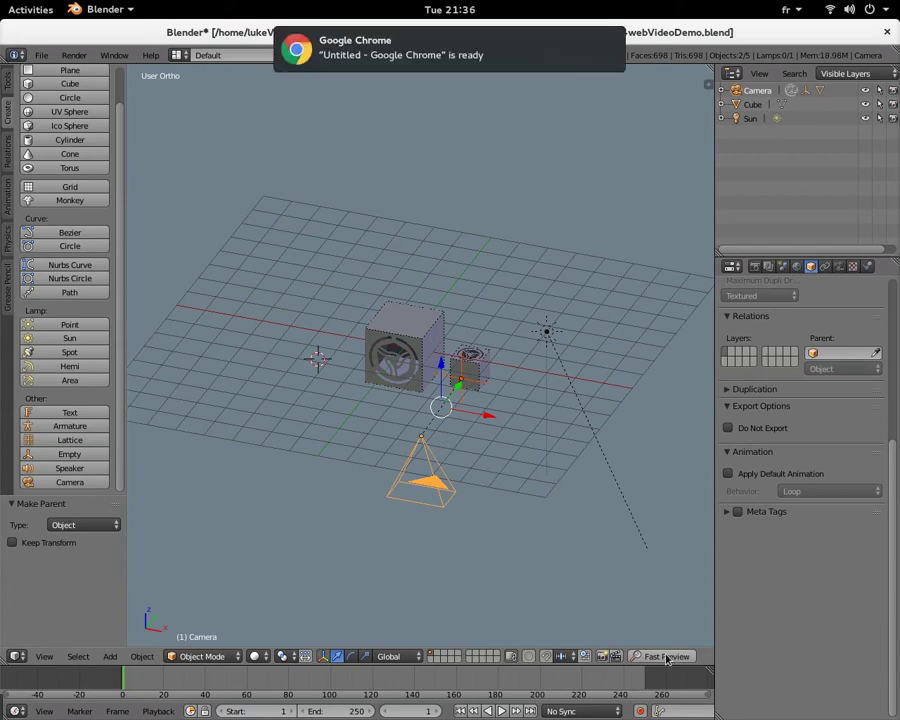
left_click(478, 64)
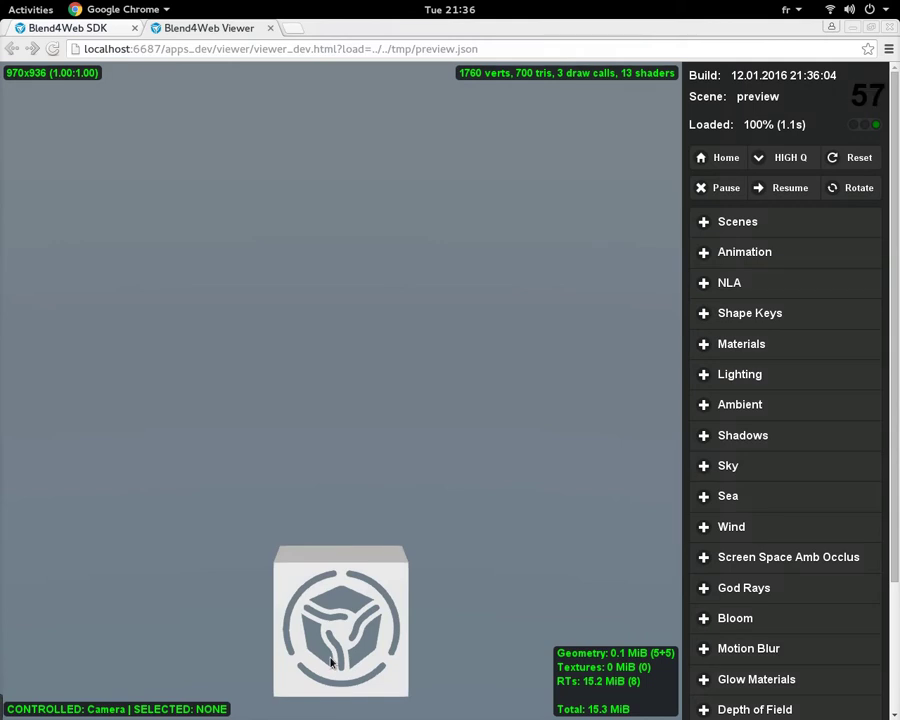
left_click(376, 585)
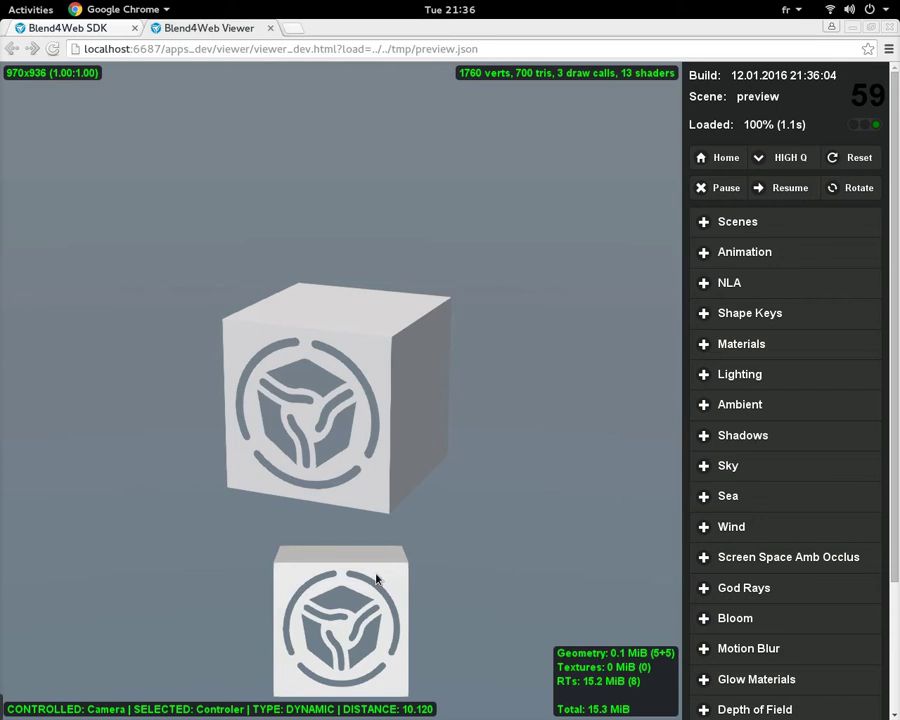
left_click(275, 524)
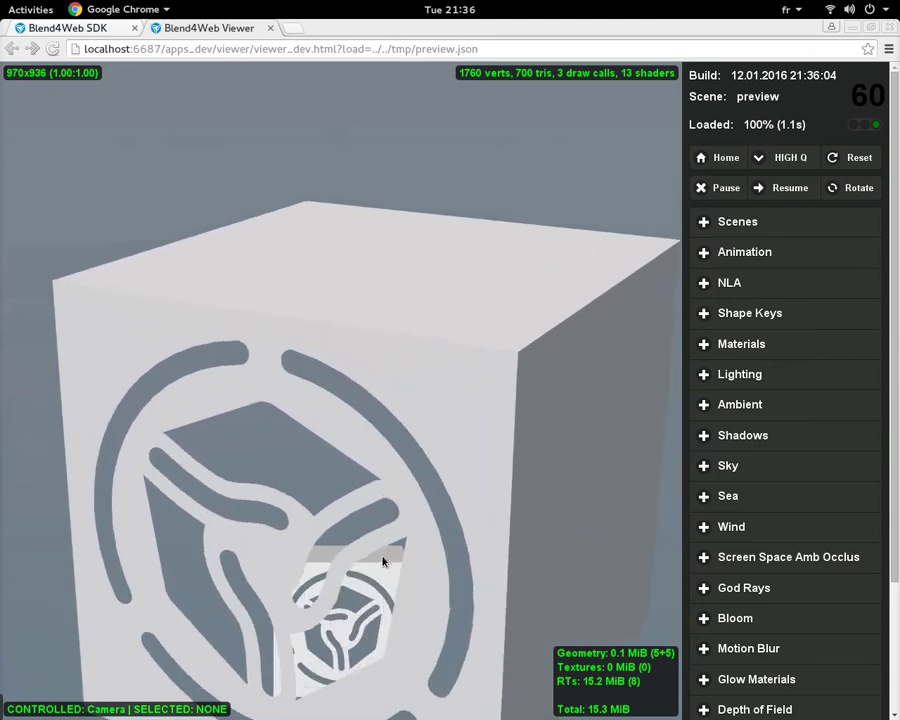
left_click(477, 549)
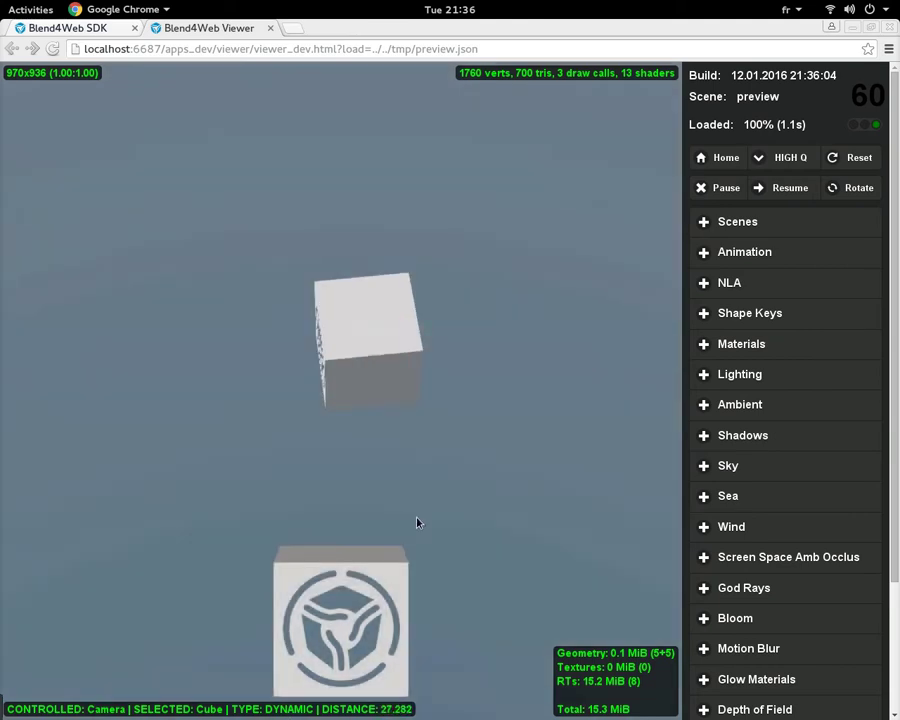
left_click(390, 412)
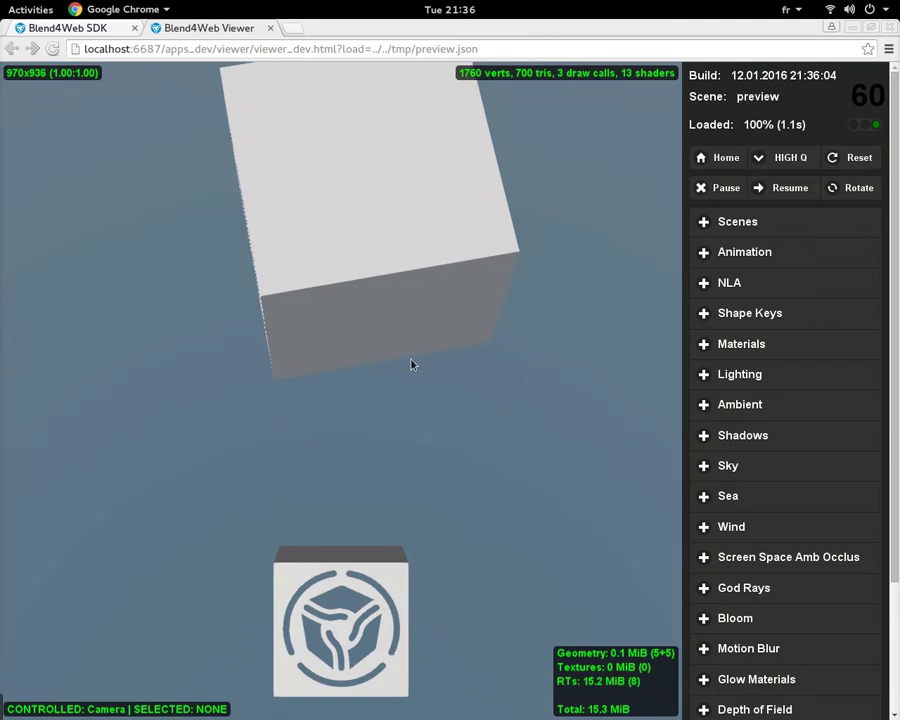
left_click(270, 28)
mouse_move(3, 5)
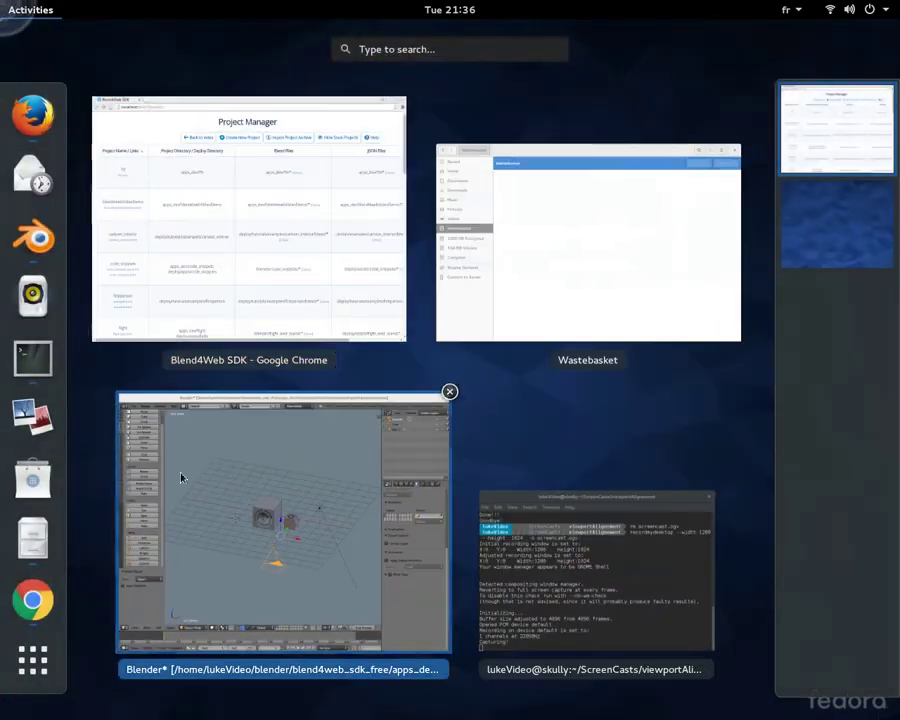
left_click(231, 506)
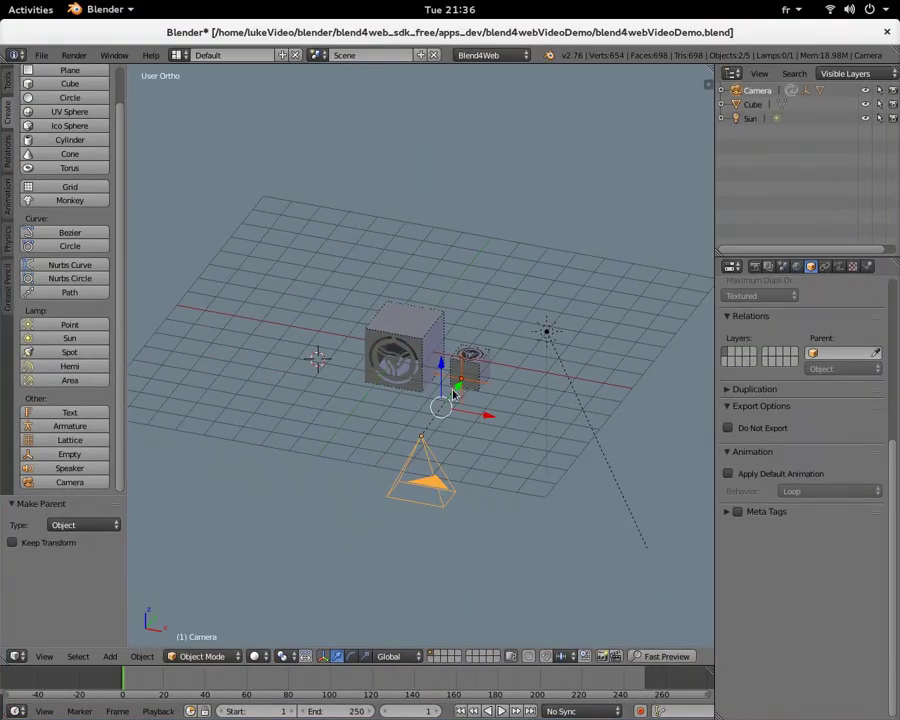
Step: Move the Empty along Y toward the camera, raise it 0.447 on Z, then show the Camera's data settings
right_click(474, 364)
key("g")
key("y")
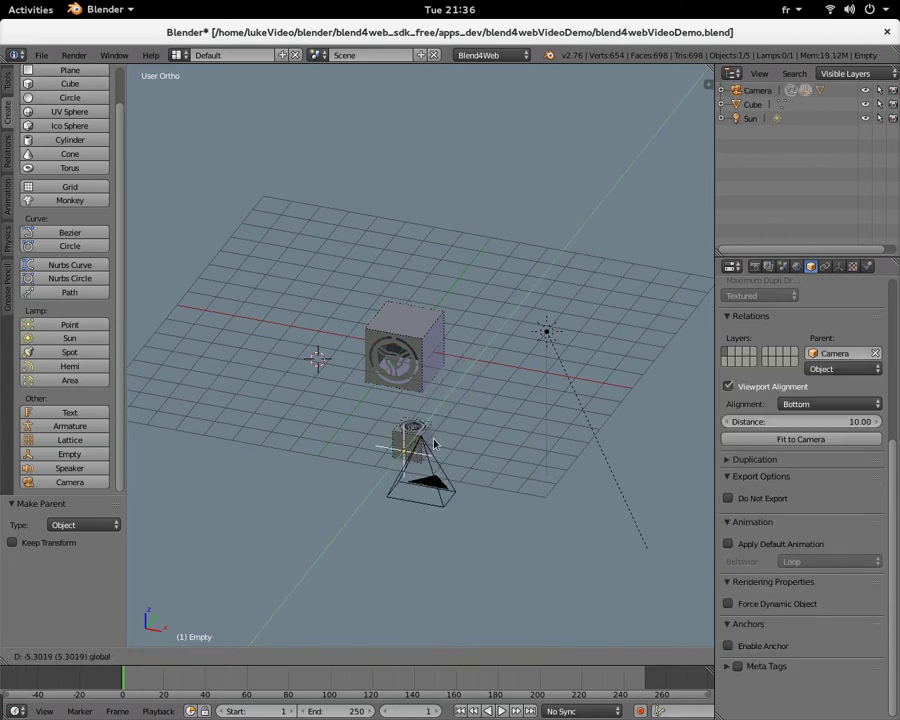
left_click(435, 443)
key("g")
key("z")
left_click(422, 415)
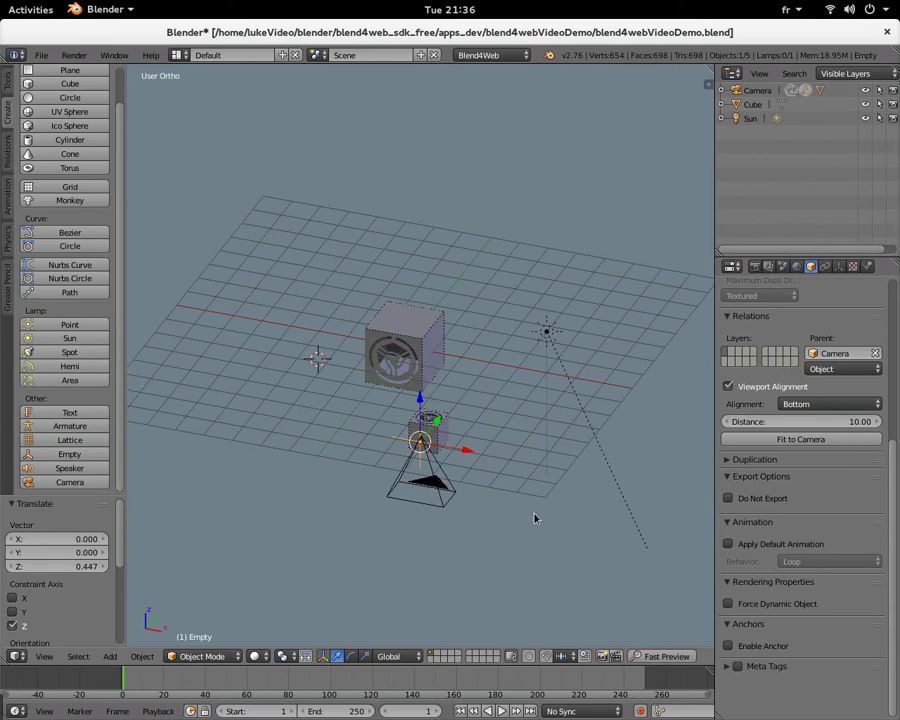
right_click(438, 486)
left_click(839, 267)
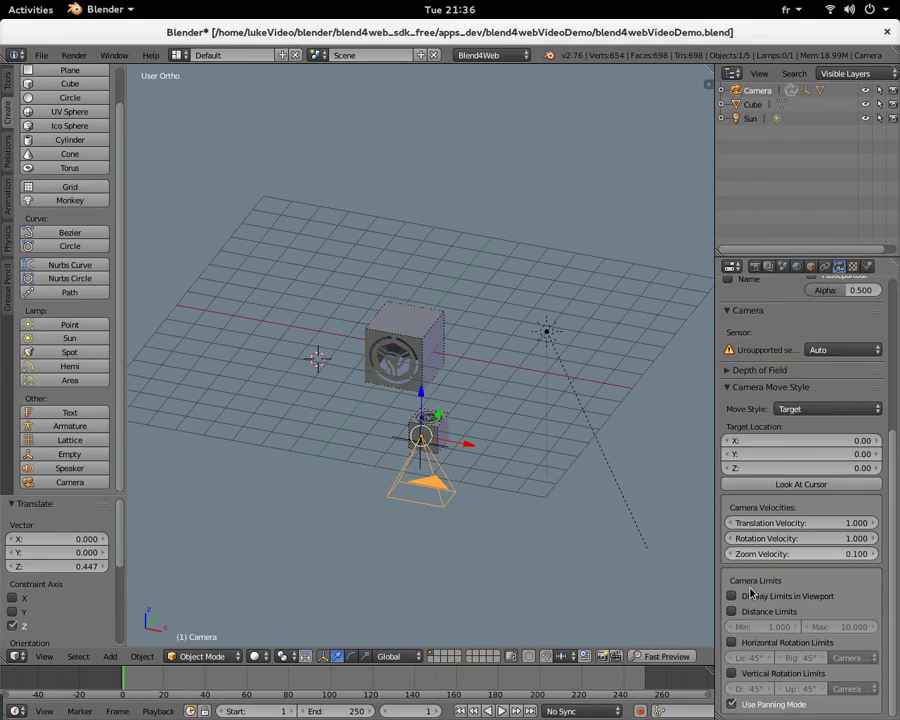
Step: Display camera limits in the viewport and enable Distance Limits with Min 5 and Max 29.2
left_click(732, 596)
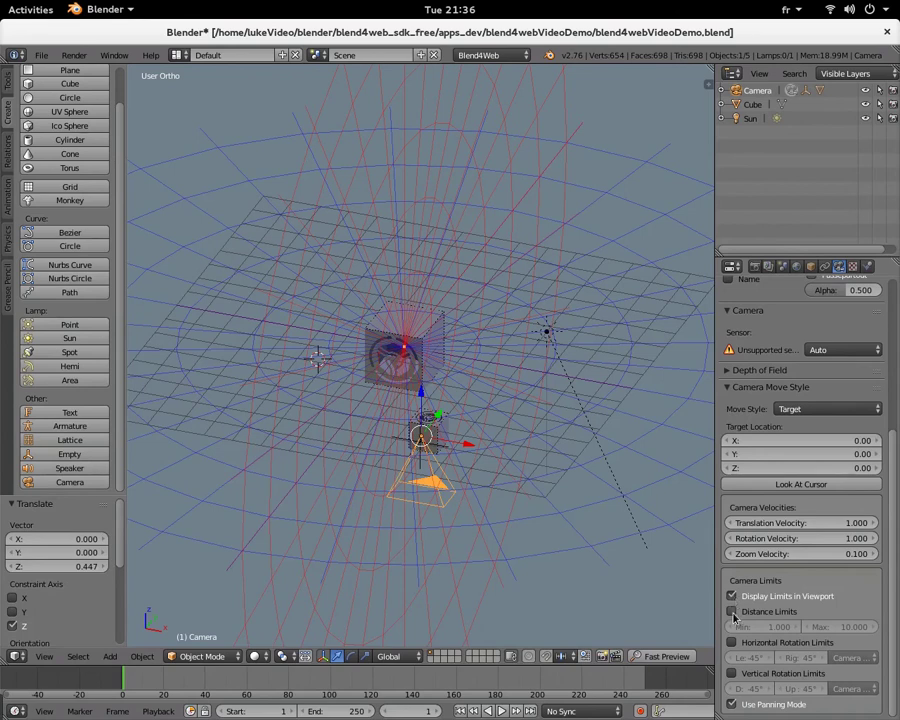
left_click(732, 611)
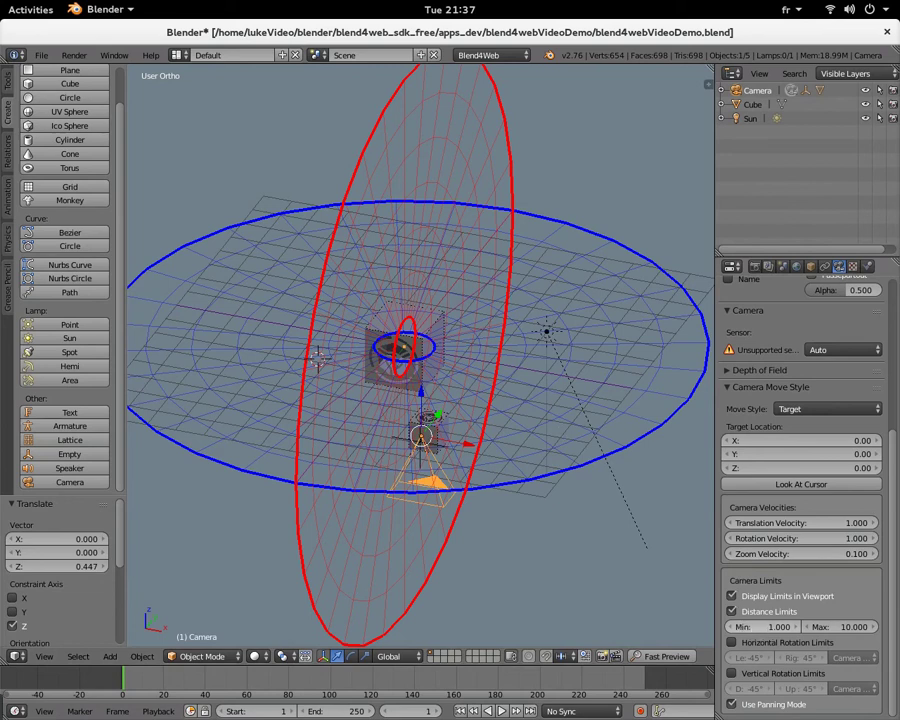
left_click(766, 625)
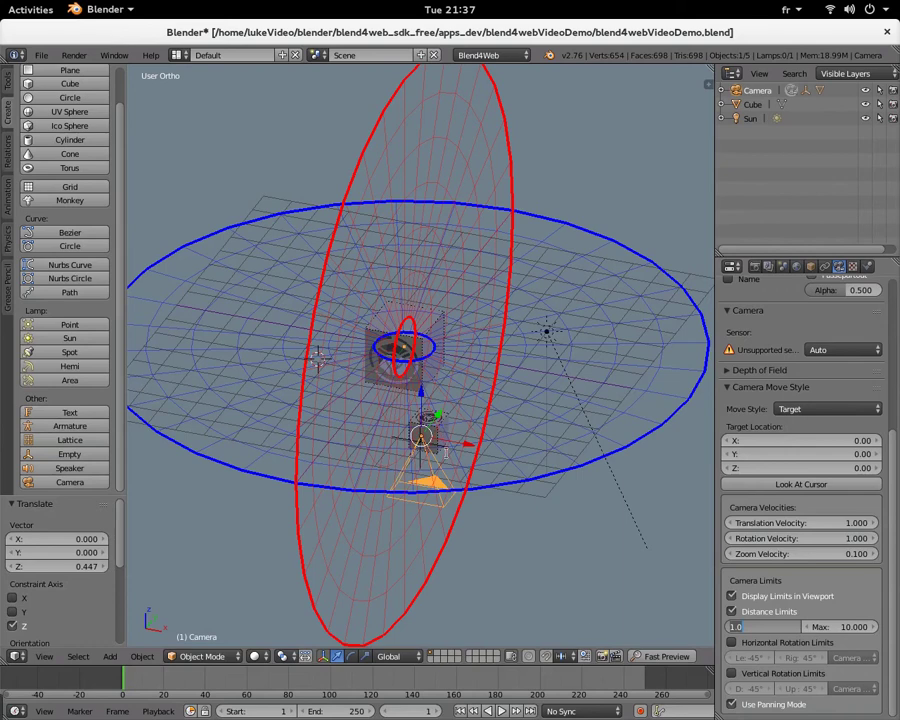
type("5")
key("Return")
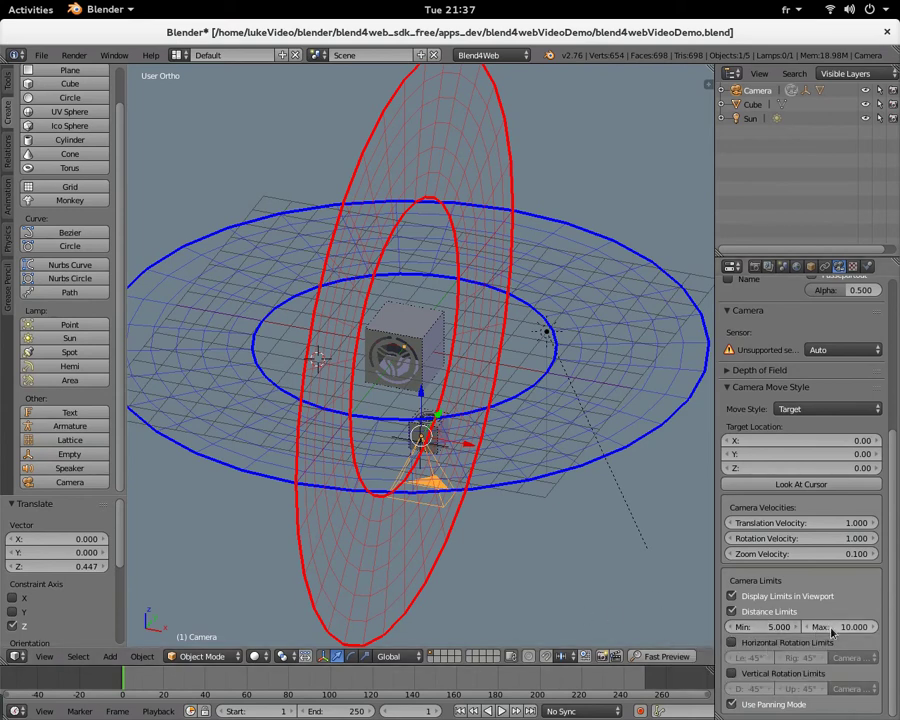
left_click_drag(850, 626, 892, 626)
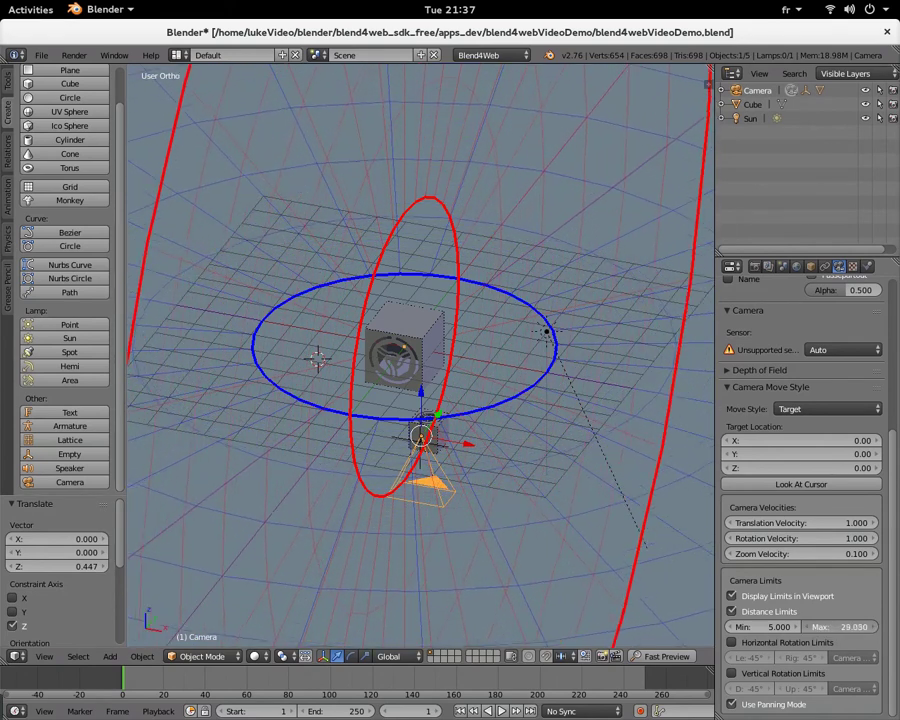
scroll(573, 545, "down", 1)
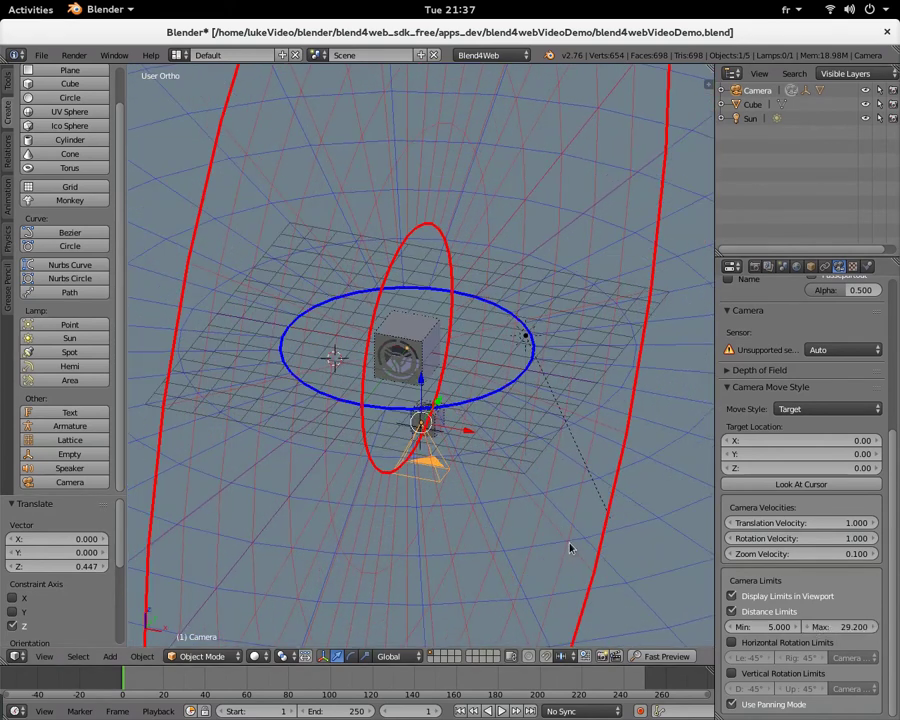
Step: Enable horizontal rotation limits and widen them to -76.8° left and 106.4° right
left_click(733, 644)
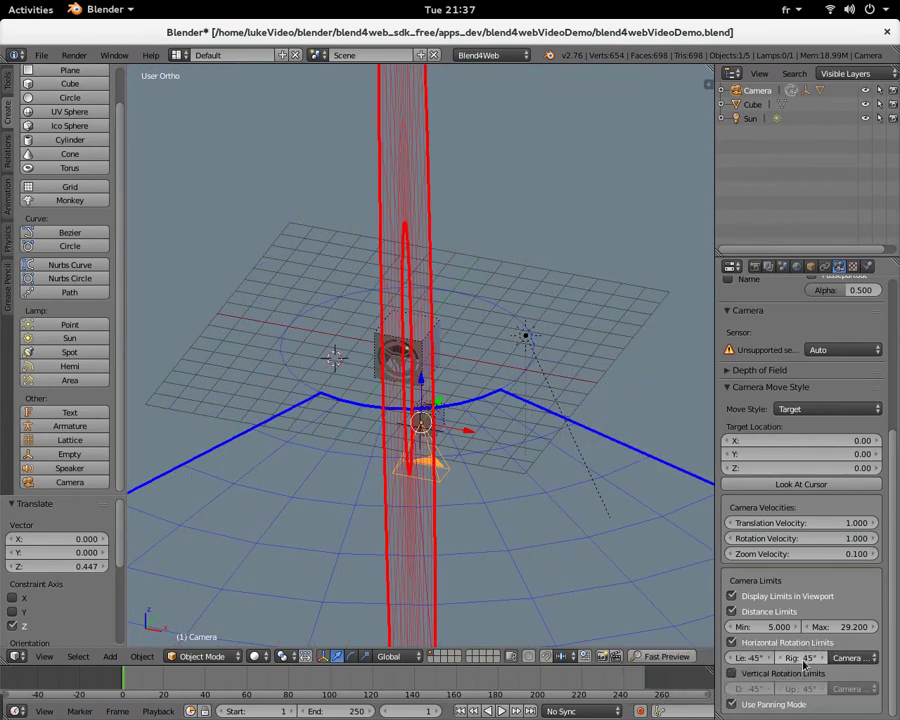
left_click_drag(803, 662, 695, 677)
left_click_drag(758, 657, 740, 675)
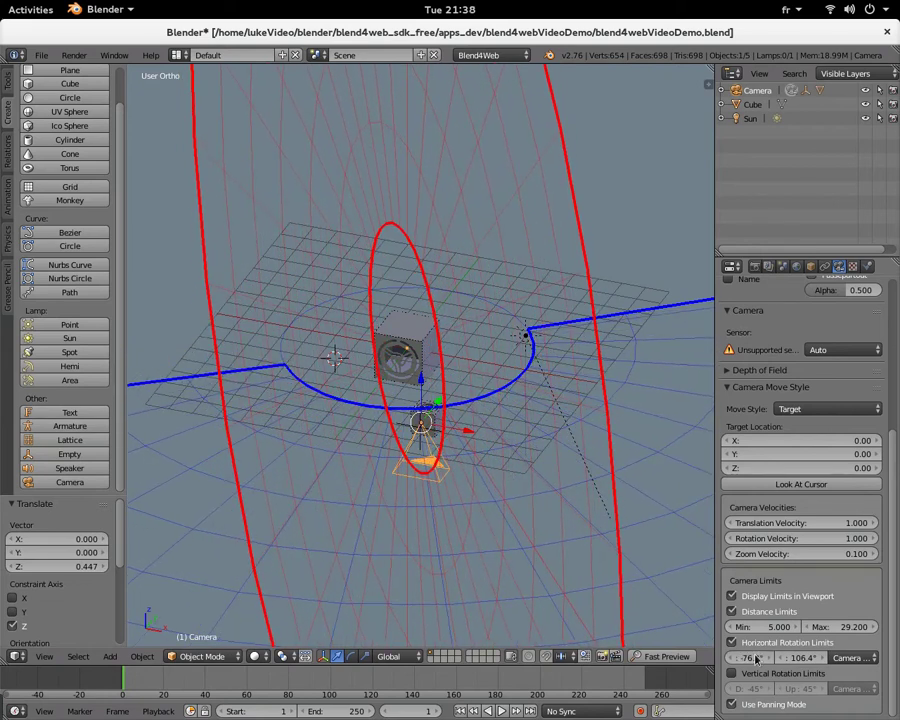
scroll(461, 572, "down", 2)
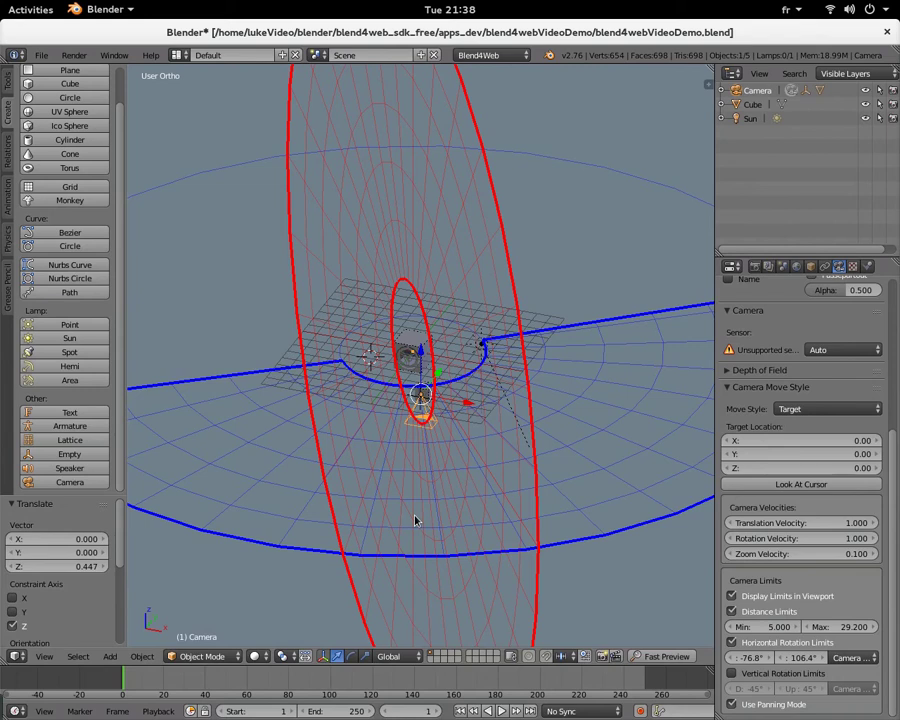
Step: Enable vertical rotation limits with the lower limit raised to -17.4° and upper at 45°
left_click(735, 675)
middle_click_drag(505, 594, 600, 440)
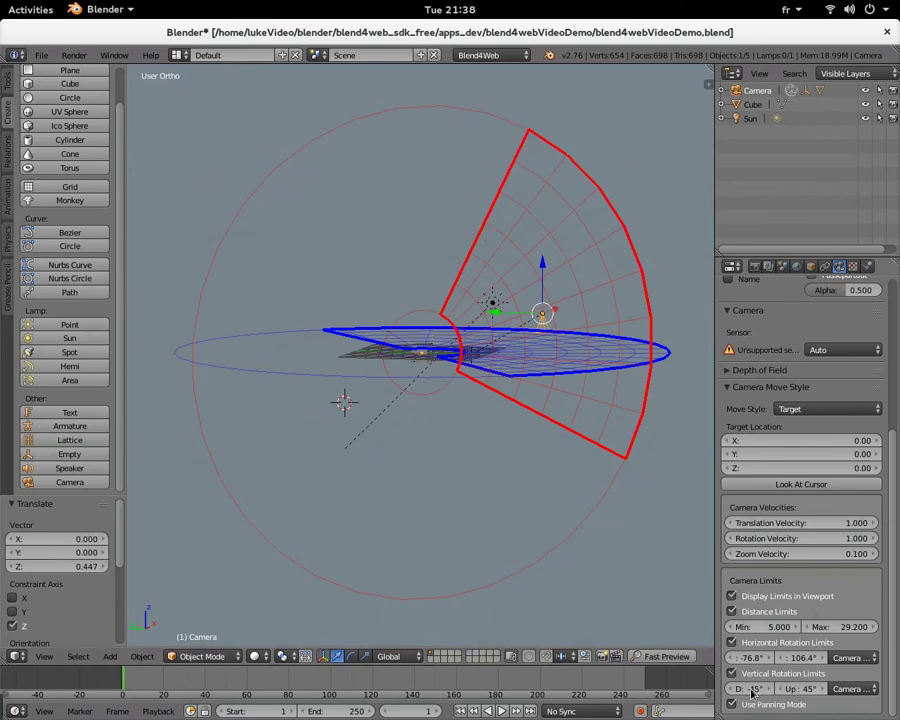
left_click_drag(748, 690, 805, 690)
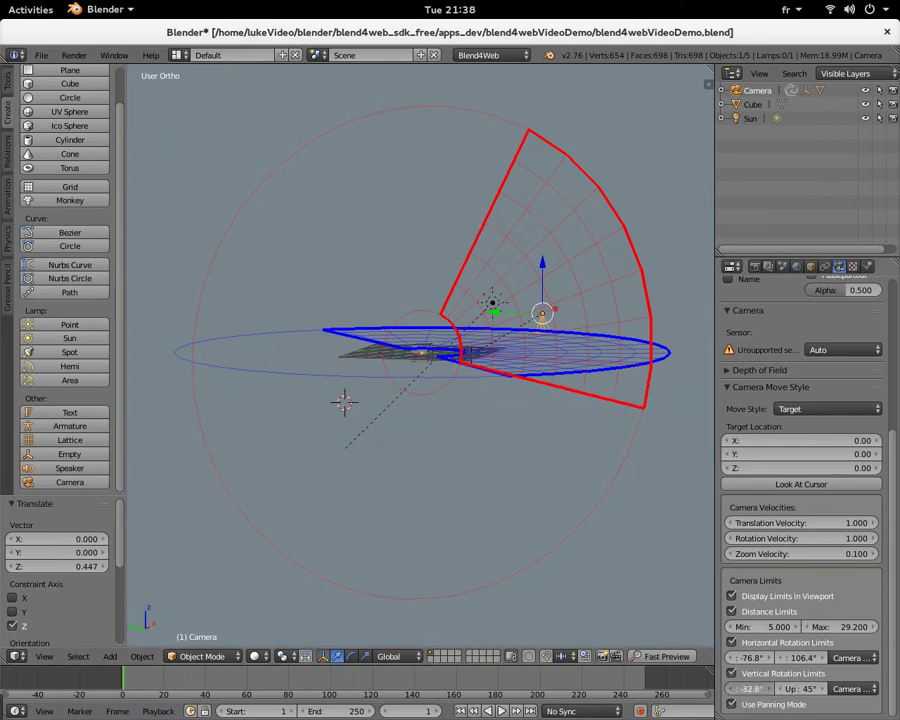
key("KP_1")
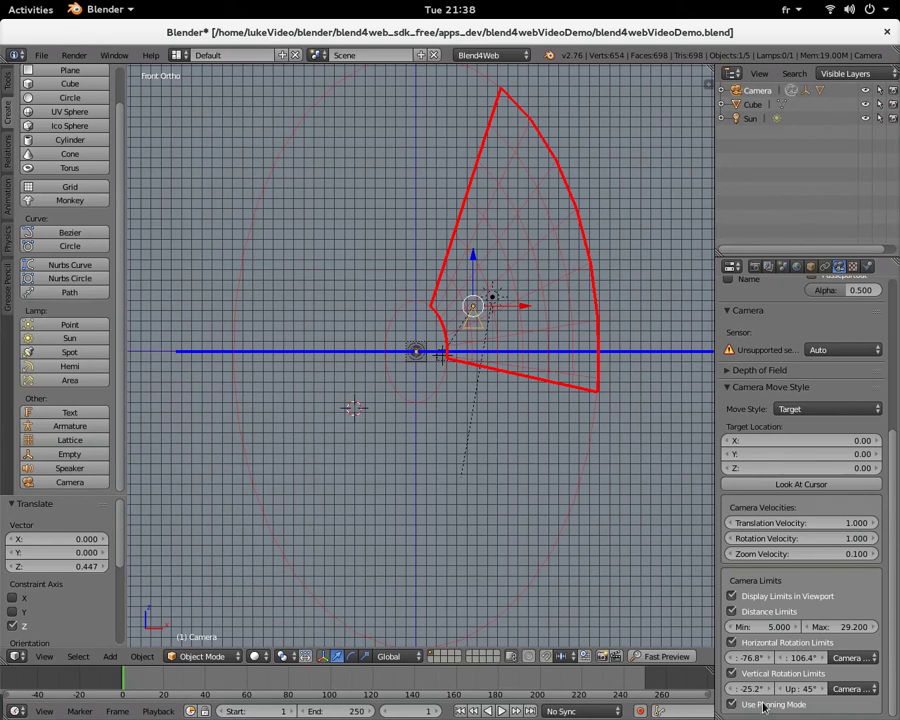
left_click_drag(751, 692, 803, 692)
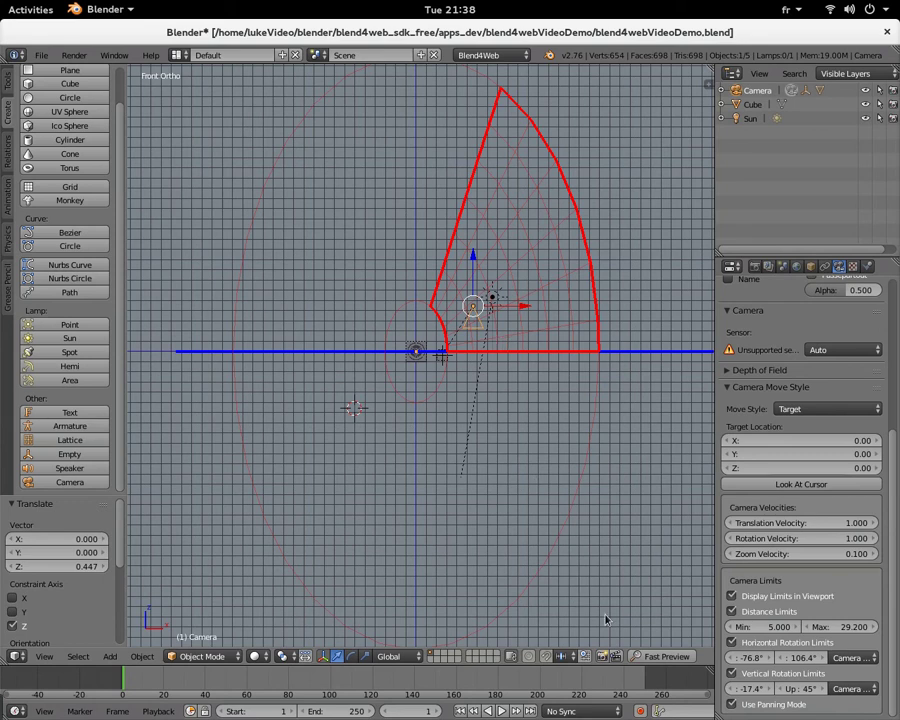
Step: Launch a Fast Preview, click the controller cube in the viewer, then close the viewer tab
left_click(655, 657)
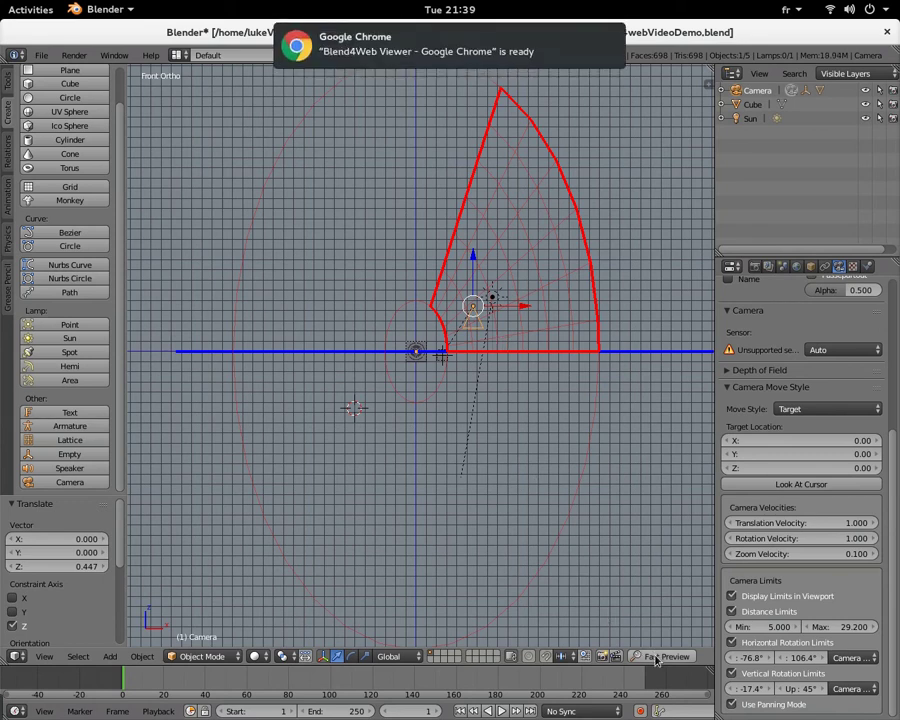
left_click(394, 46)
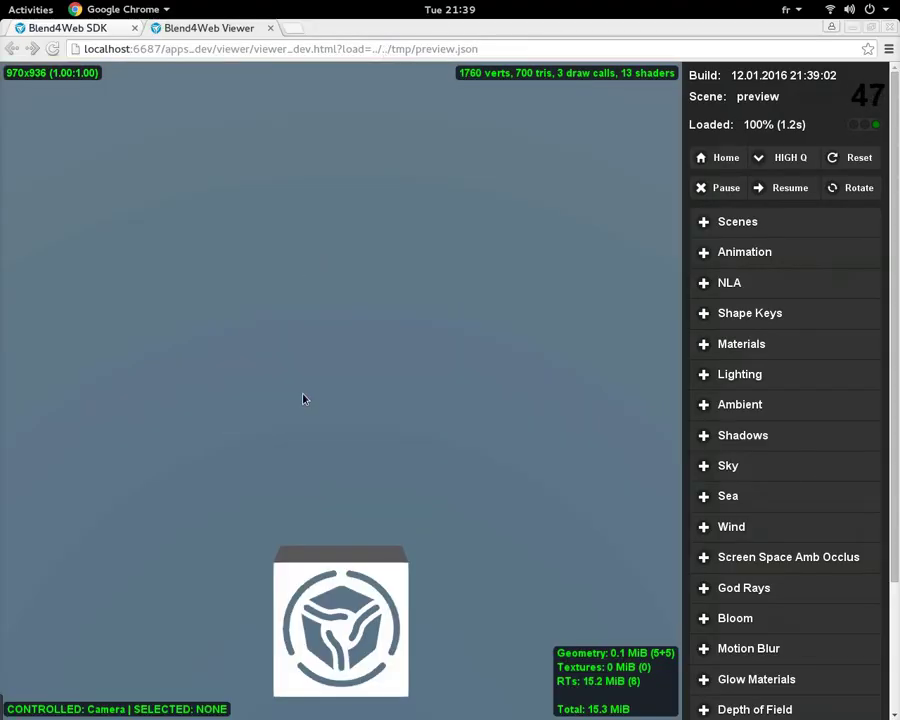
left_click(387, 583)
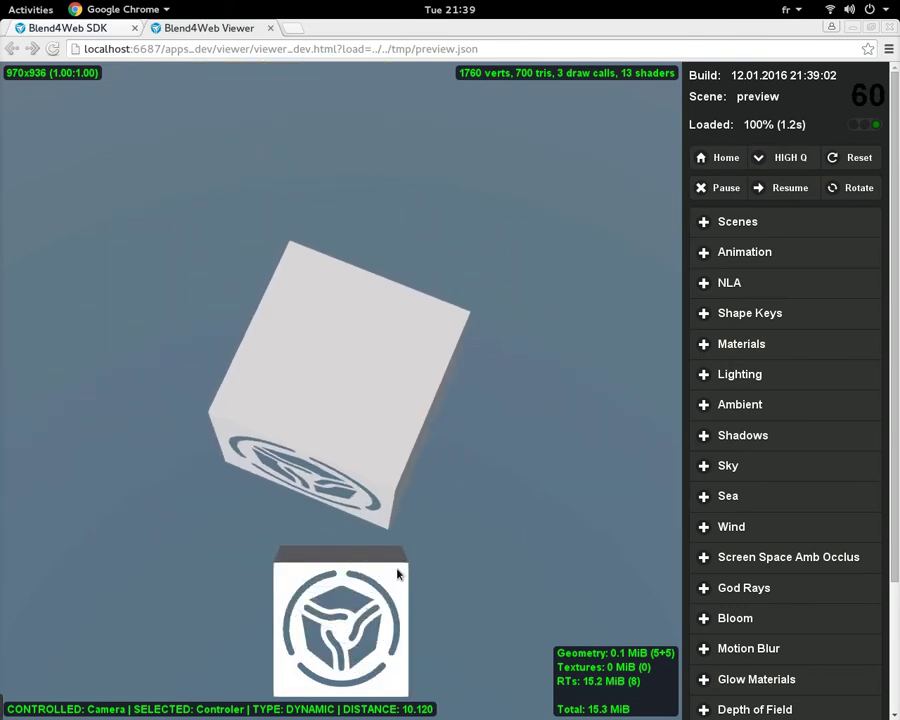
left_click(269, 28)
Step: Back in Blender, set the minimum camera distance to 12 and select the Empty
mouse_move(2, 2)
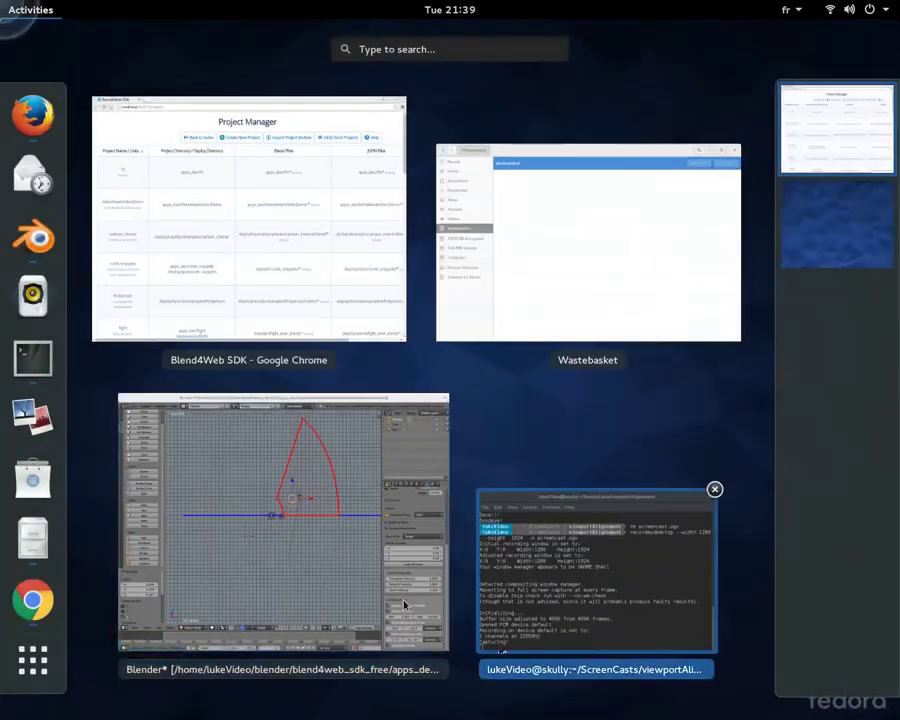
left_click(404, 604)
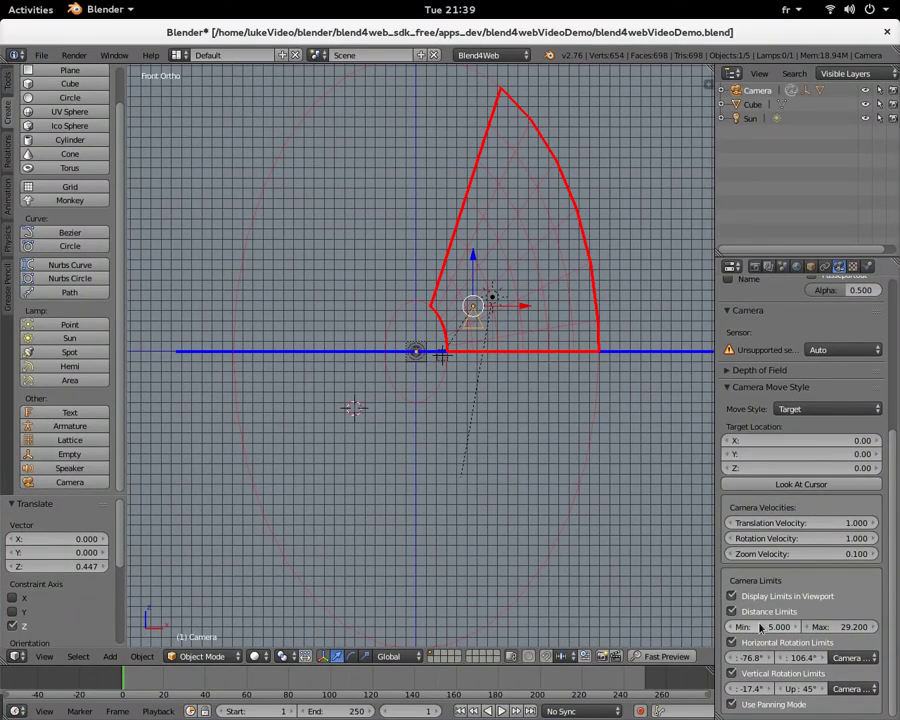
left_click(769, 630)
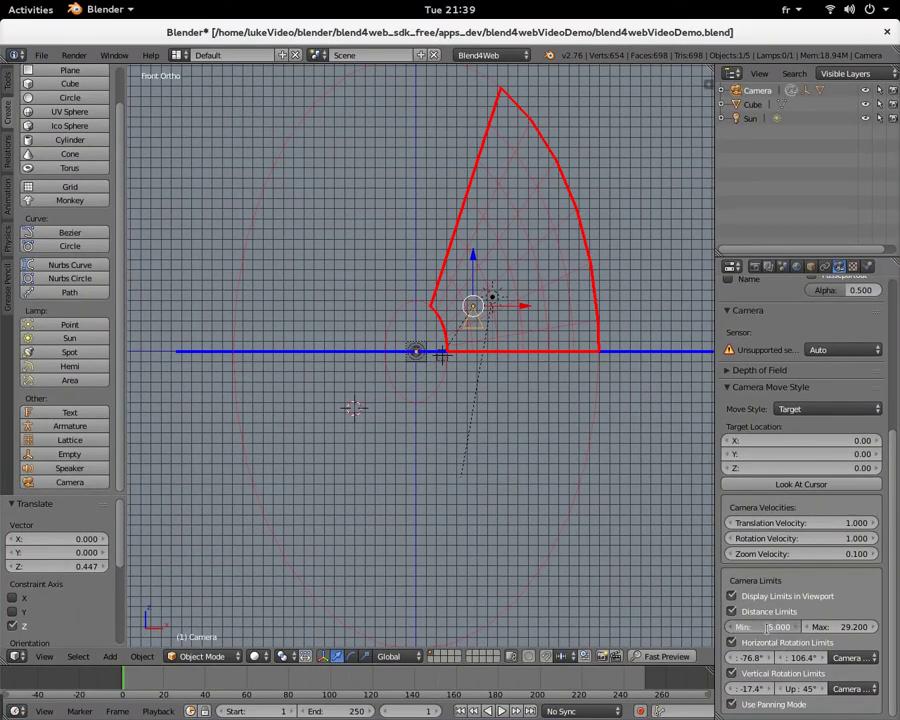
type("12")
key("Return")
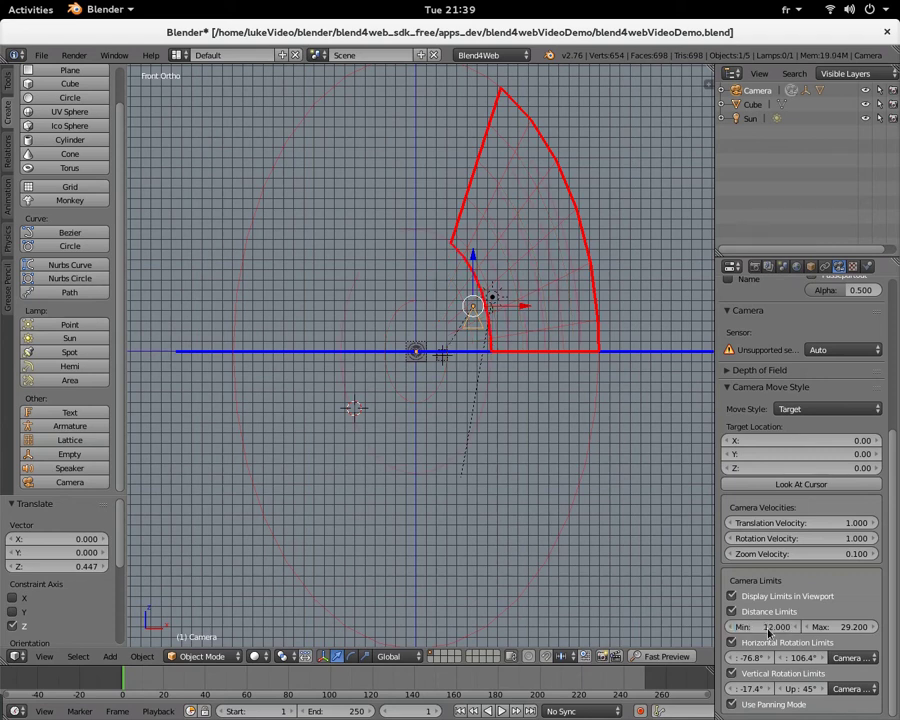
right_click(446, 358)
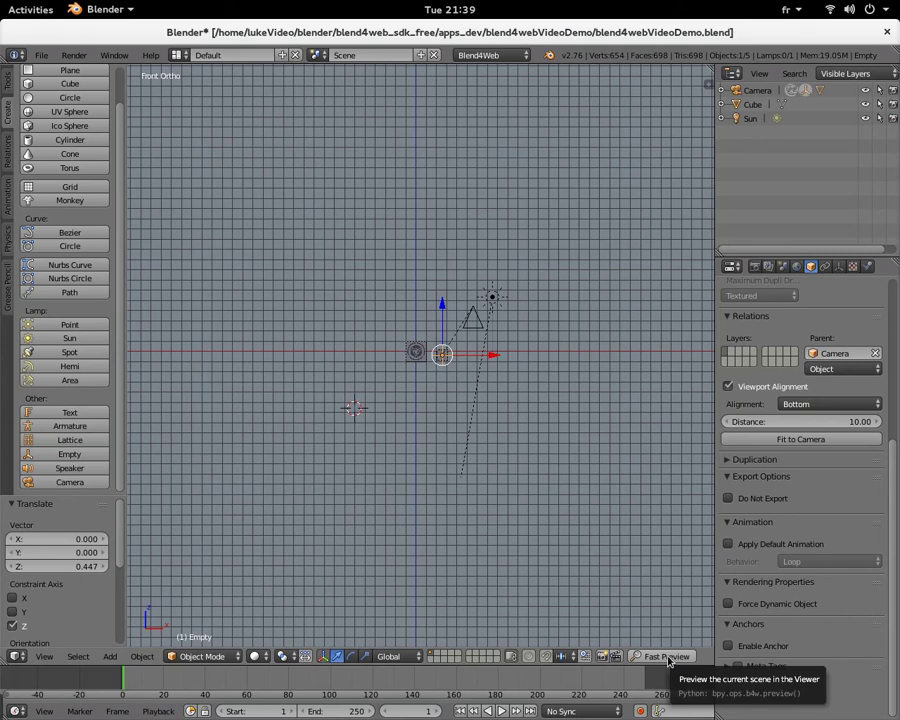
Step: Launch a fresh preview and try selecting the controller cube and the tumbling large cube
left_click(666, 657)
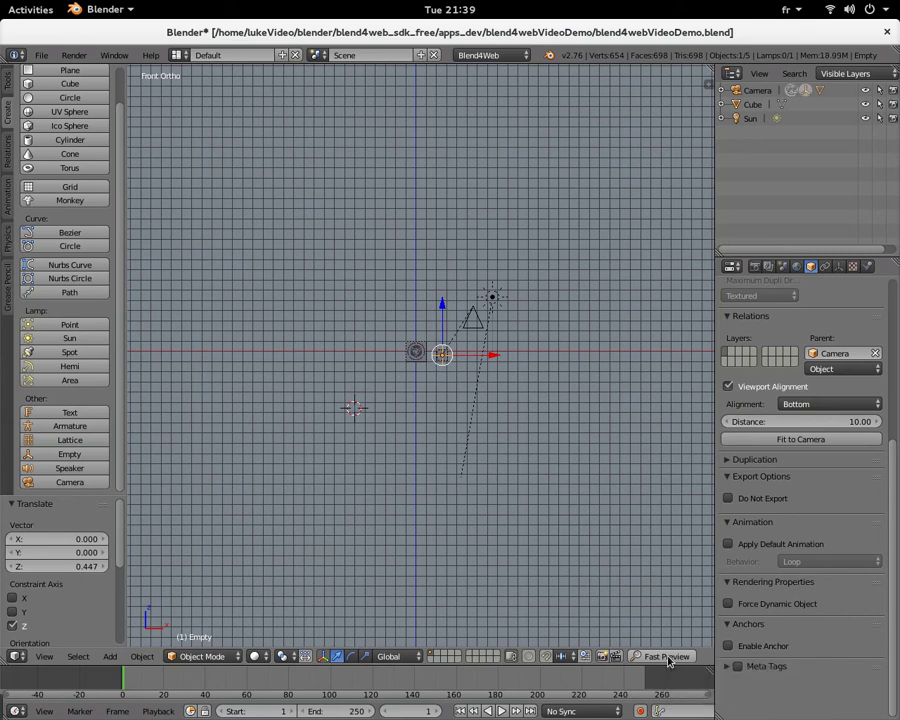
left_click(377, 62)
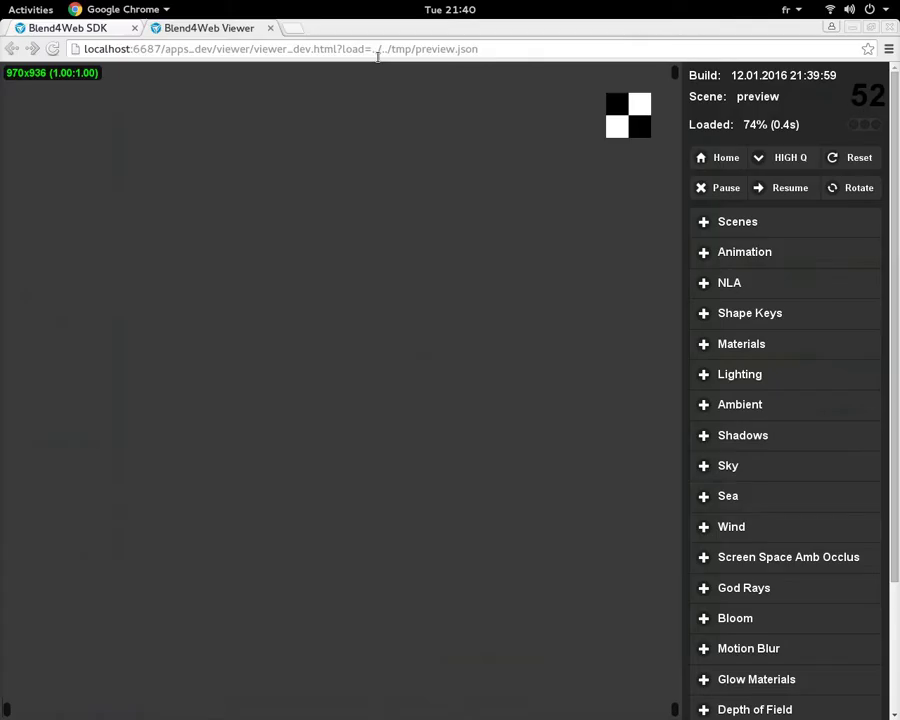
left_click(388, 572)
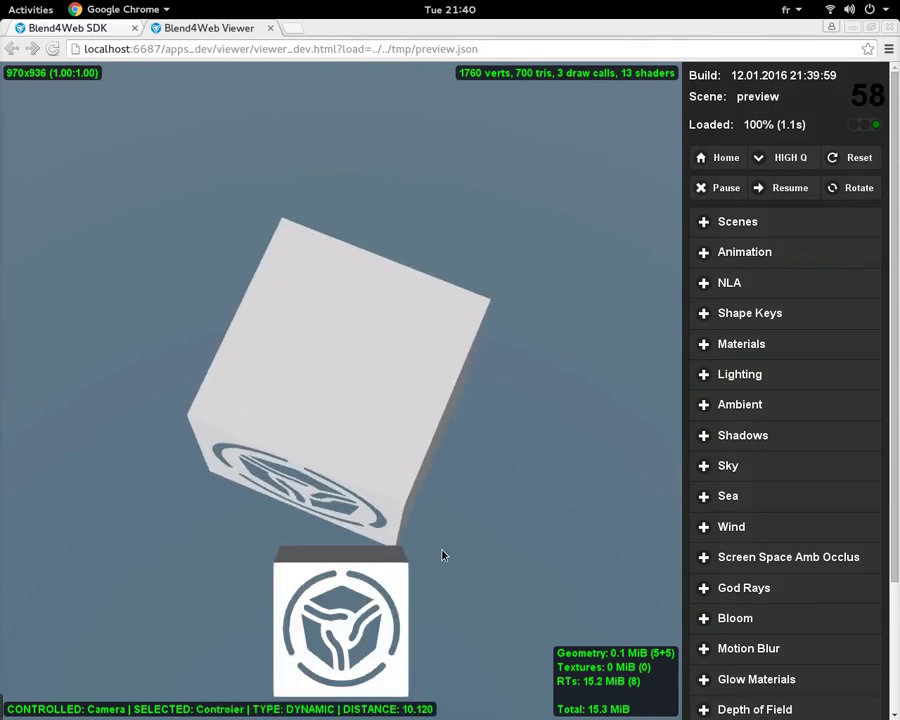
left_click(452, 510)
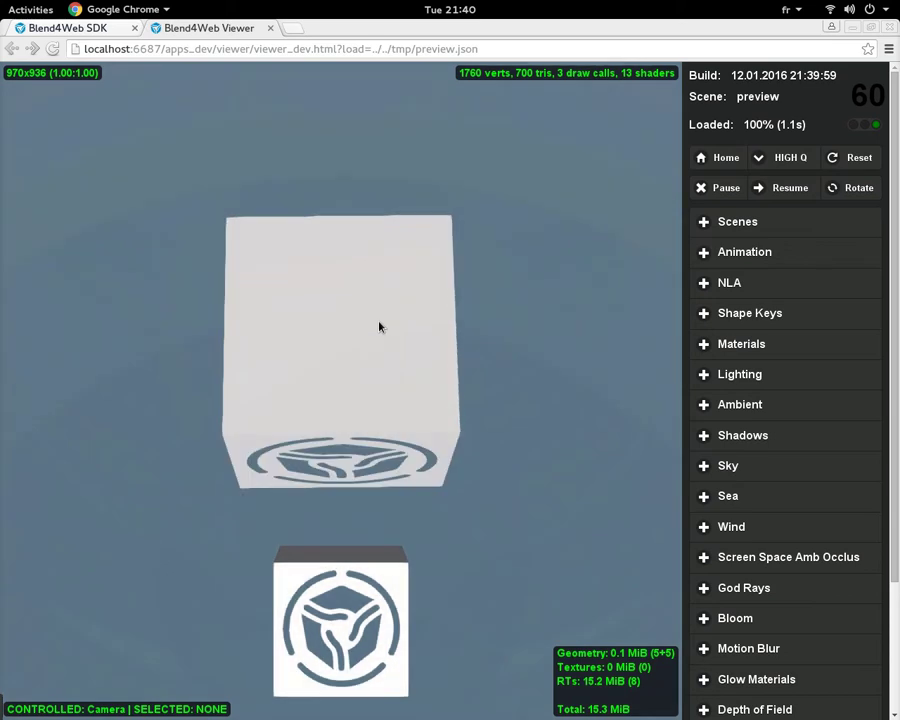
left_click(379, 327)
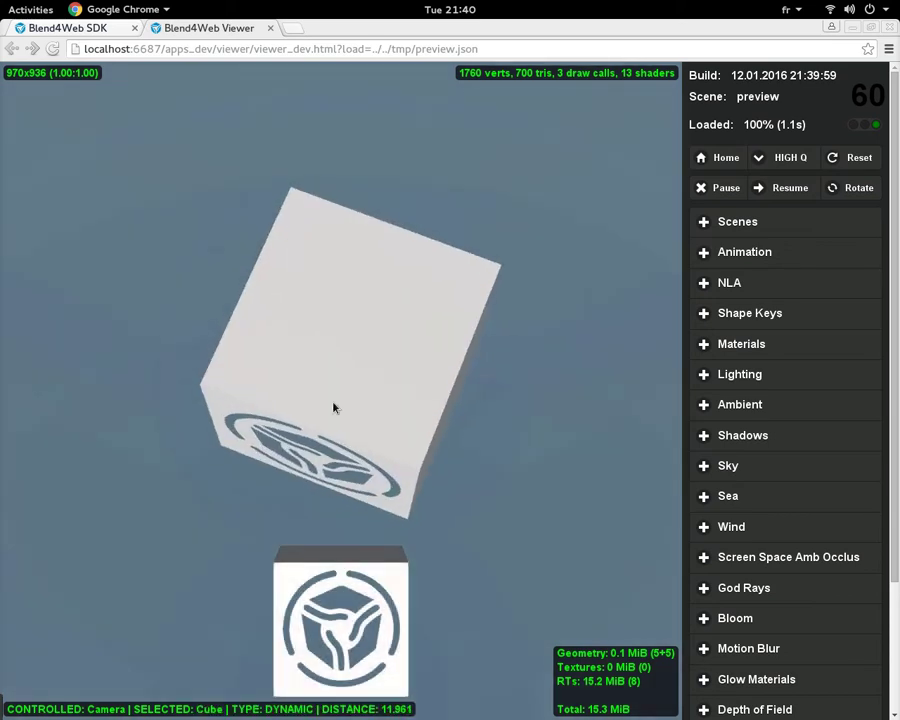
left_click(538, 279)
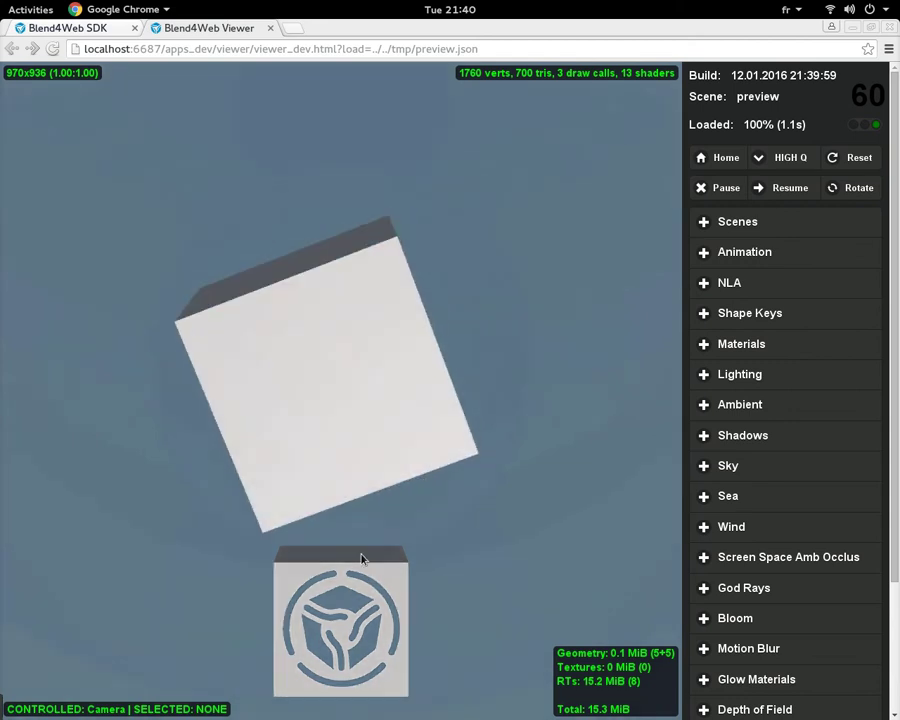
left_click(388, 530)
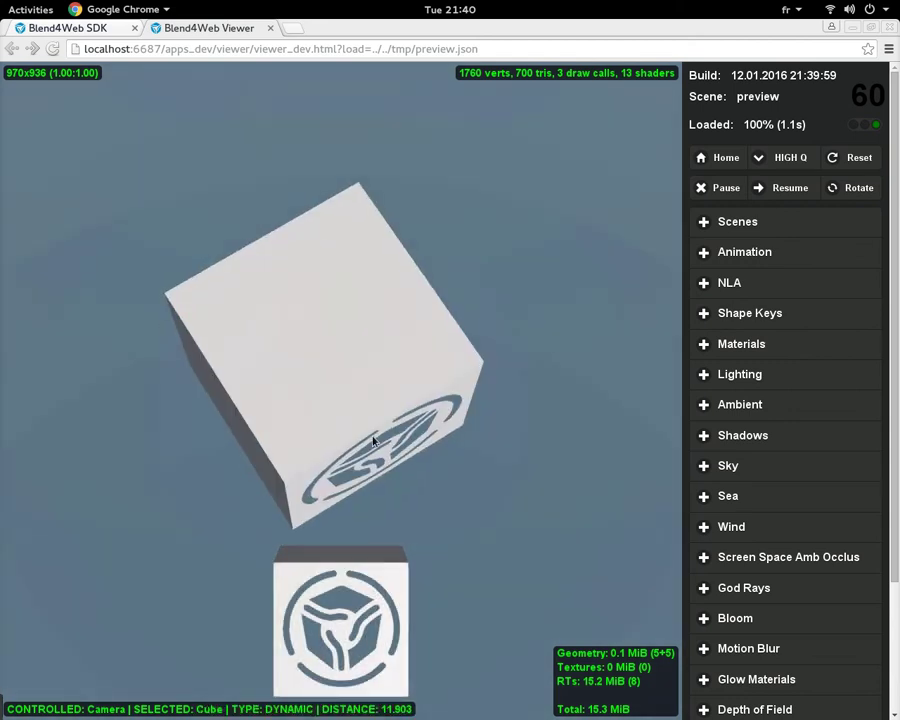
left_click(366, 510)
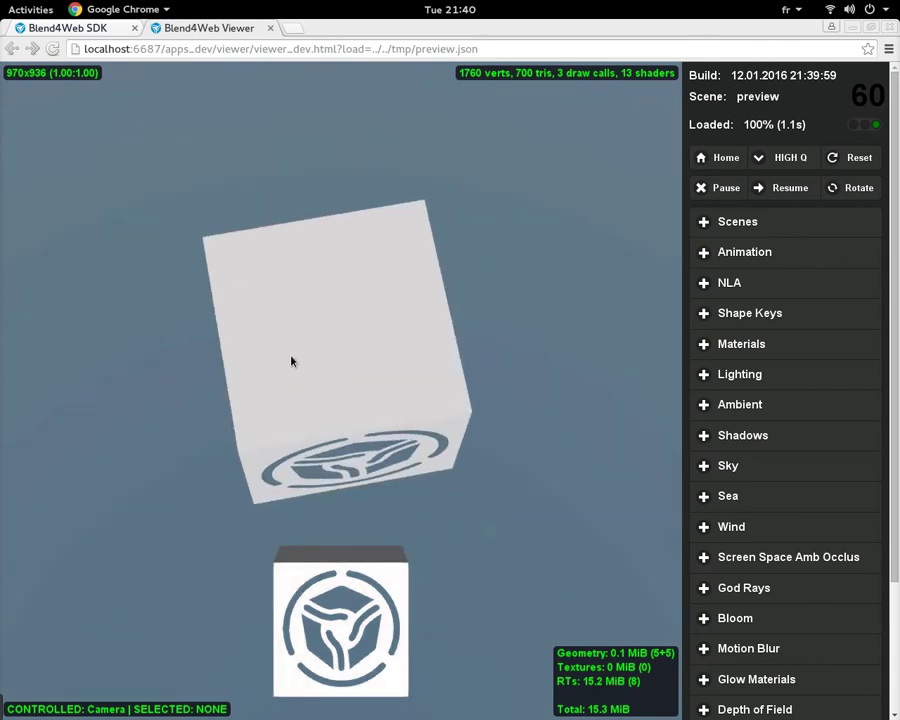
Step: Grab the large cube and pull it downward, then show the window overview
left_click(317, 402)
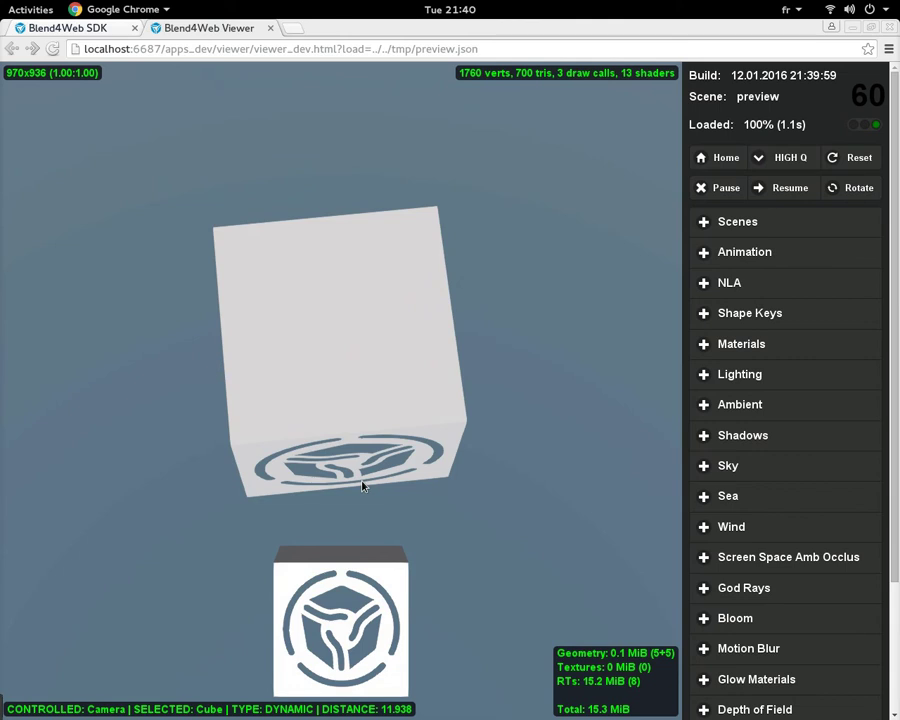
left_click(366, 358)
left_click_drag(356, 281, 377, 576)
left_click(372, 404)
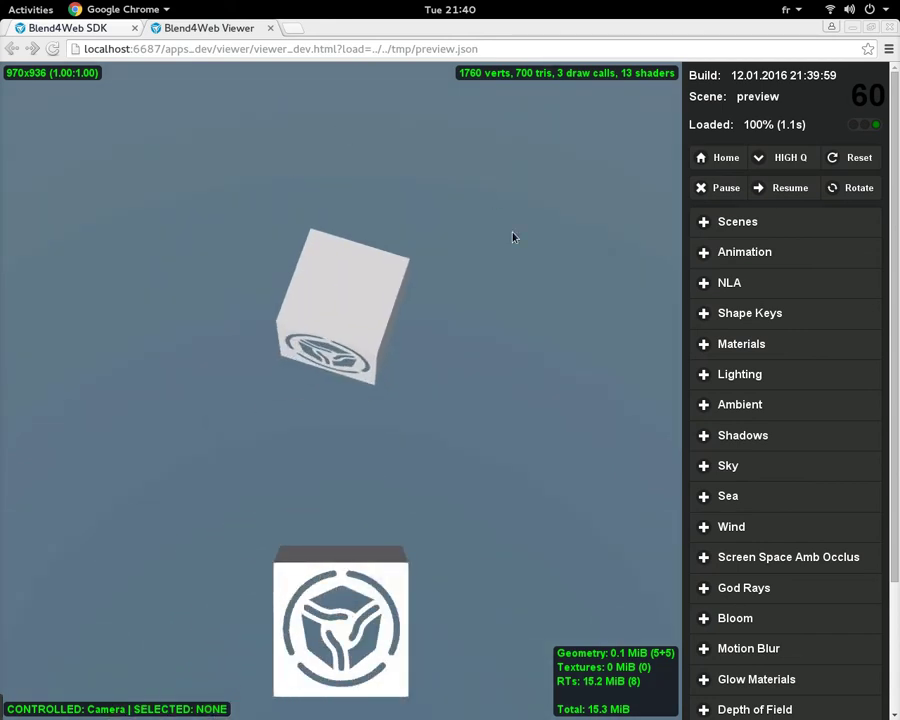
left_click(374, 321)
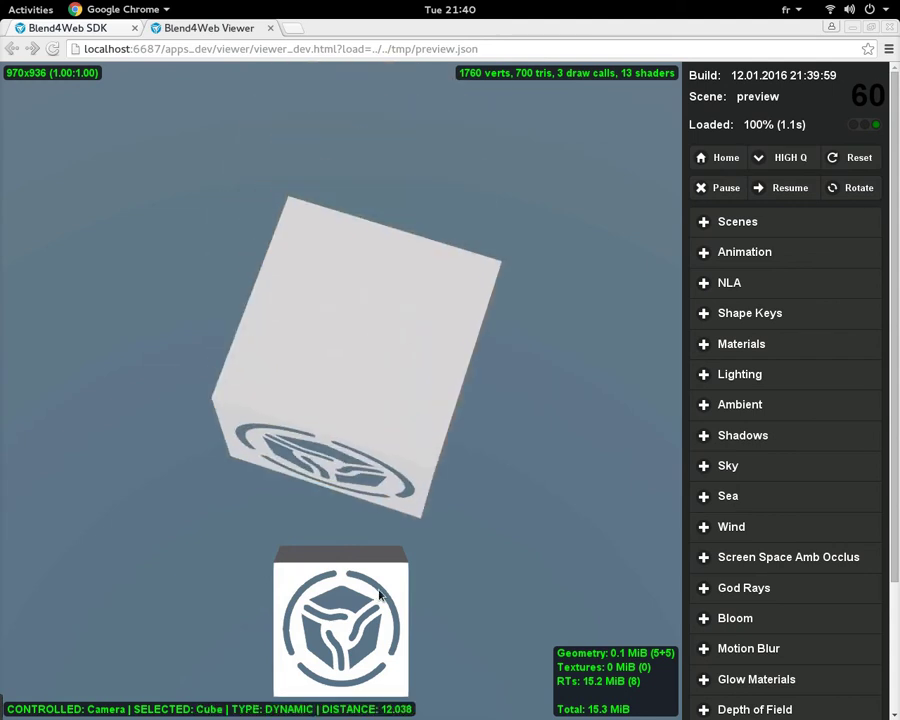
left_click(400, 600)
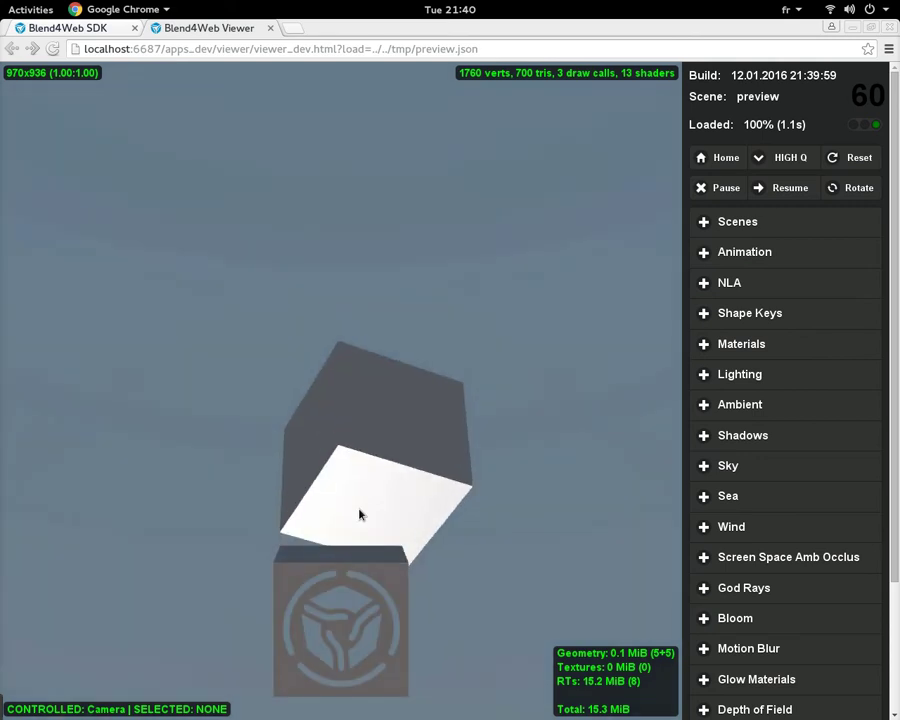
left_click(381, 446)
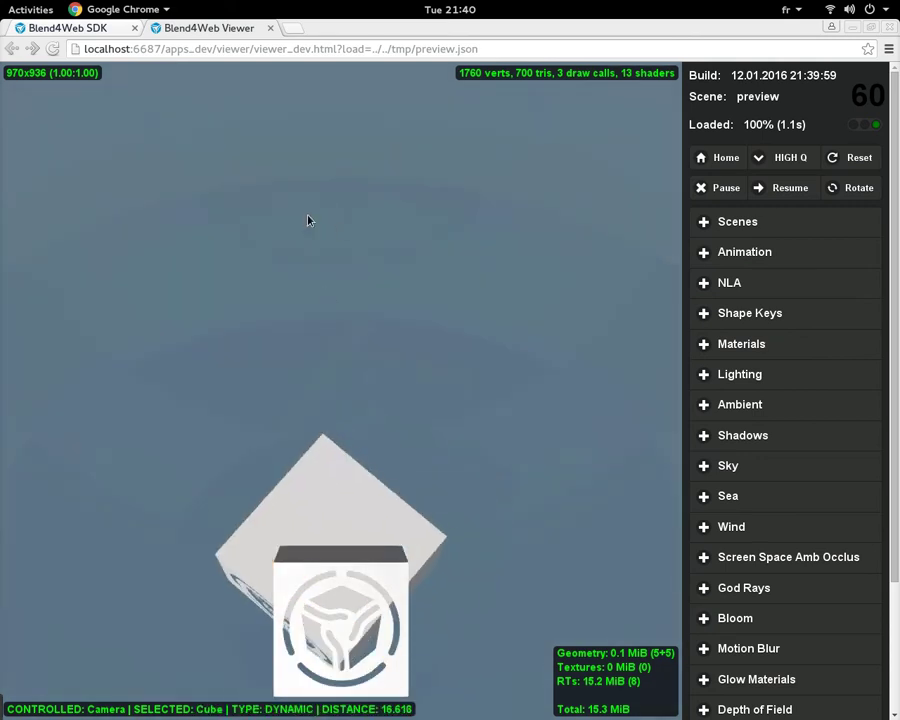
key("super")
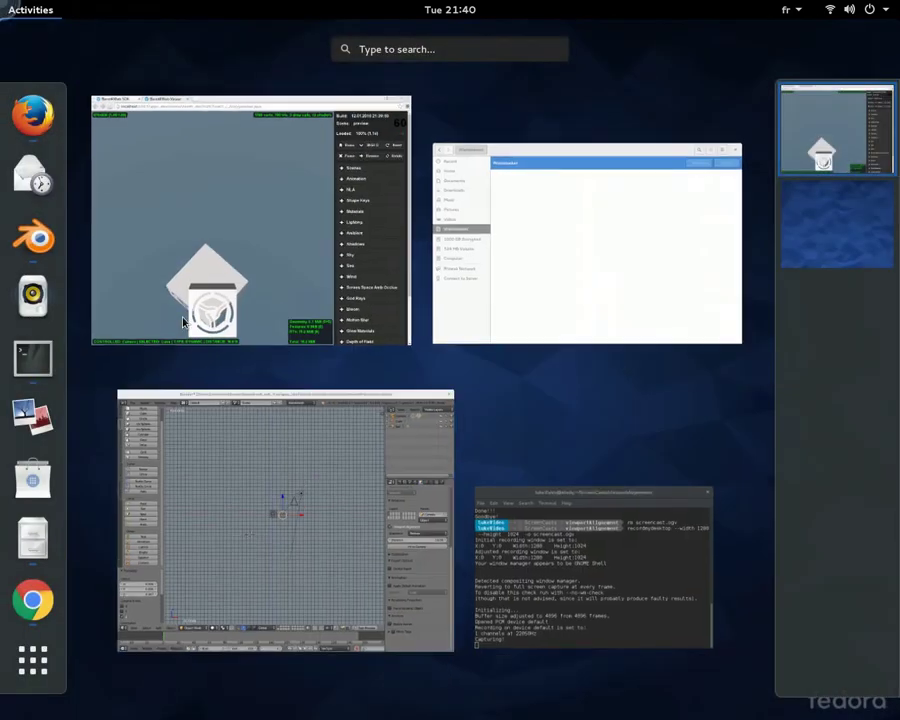
Step: In Blender, select the camera, look through it, and re-aim it at the cube
left_click(273, 552)
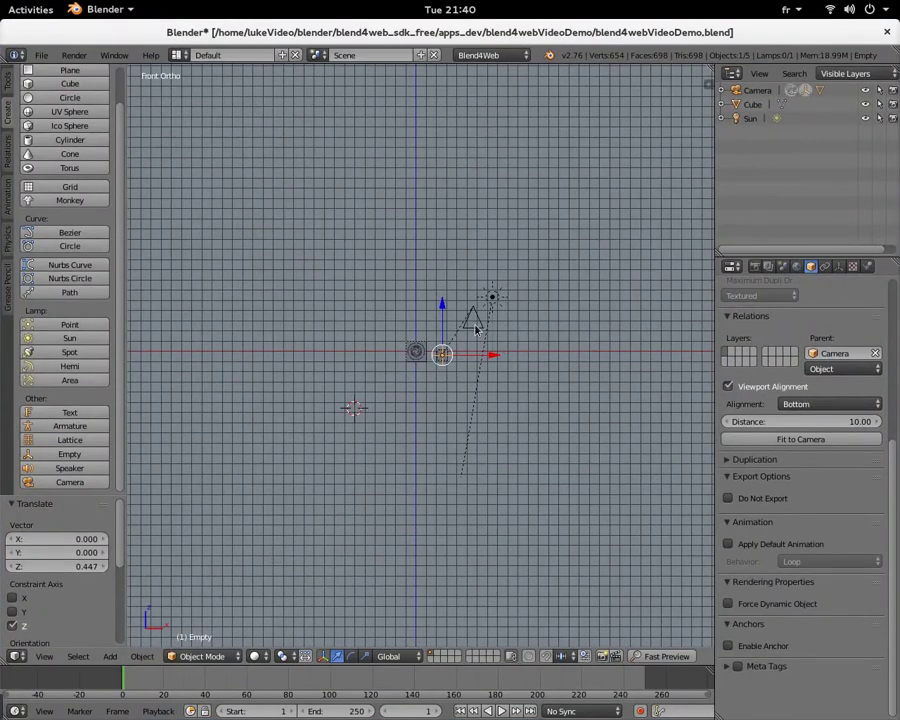
right_click(476, 330)
key("KP_0")
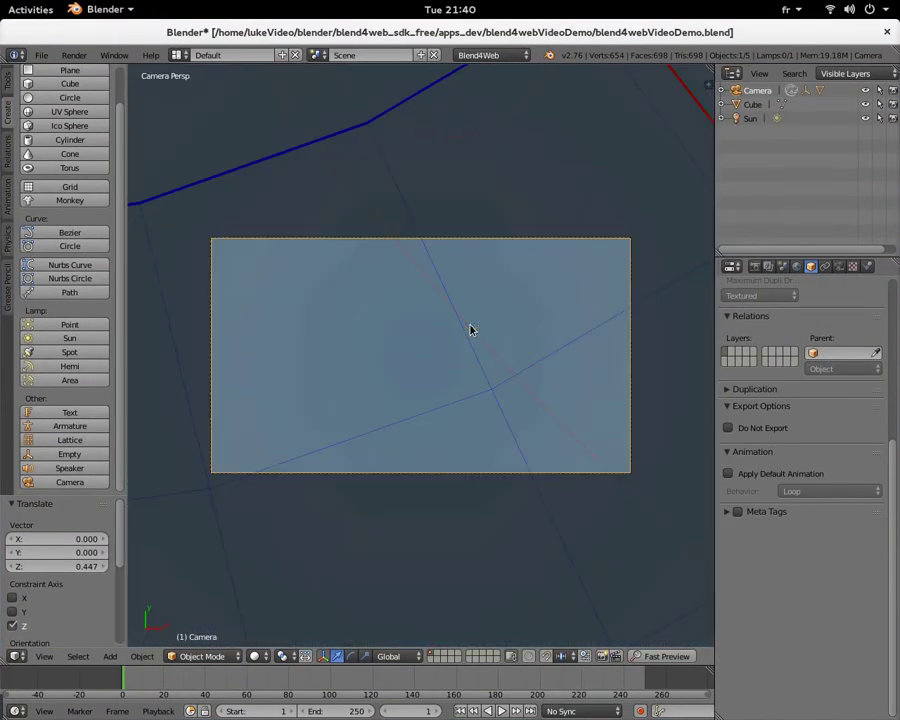
key("r")
key("r")
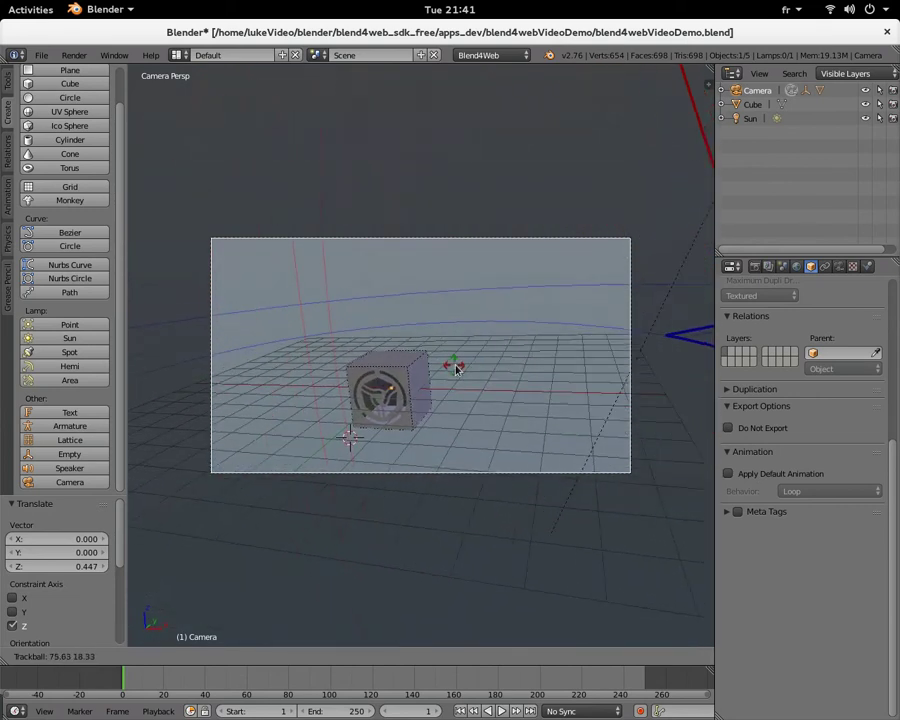
left_click(461, 367)
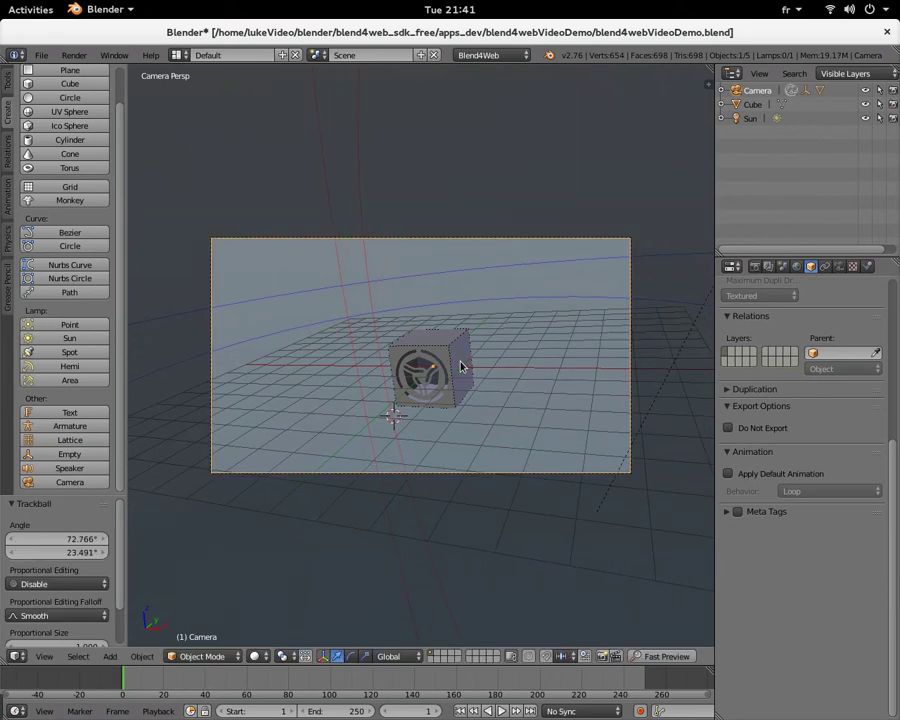
Step: Tilt the camera by -6.613° and launch a browser preview
key("r")
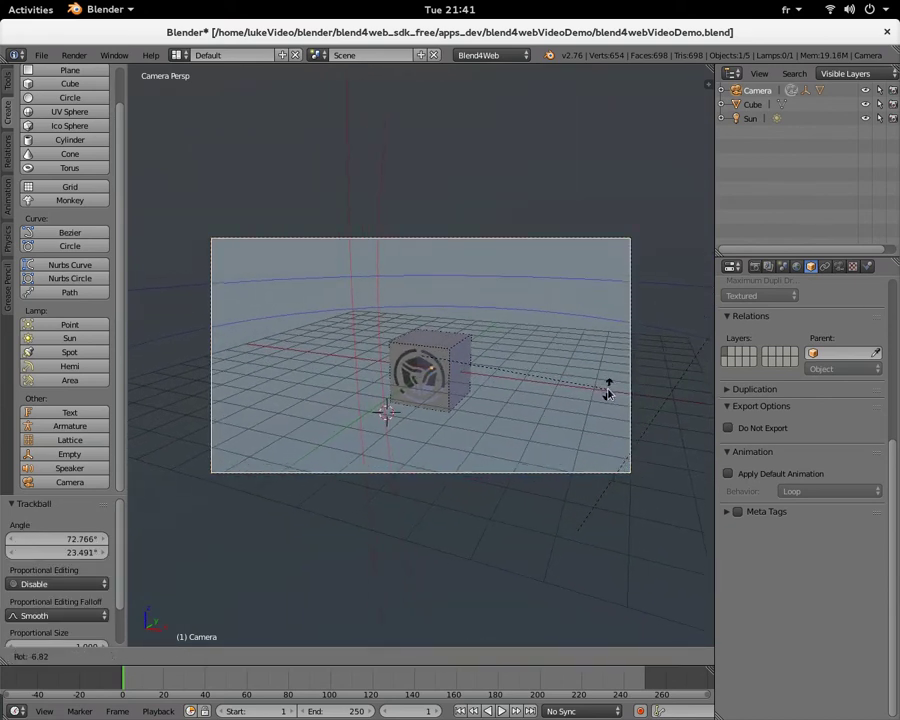
left_click(608, 392)
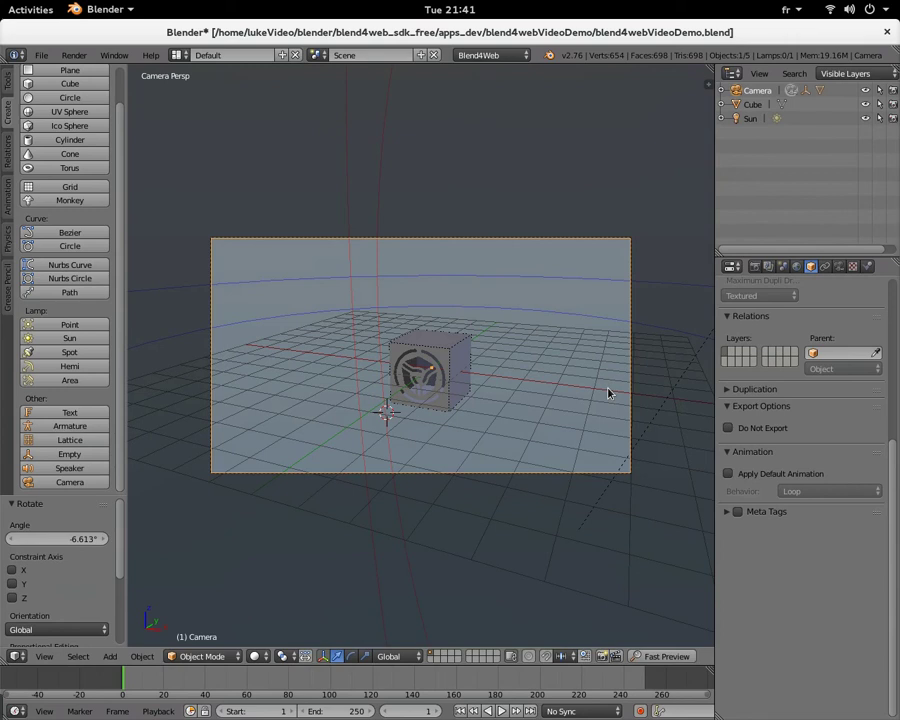
left_click(663, 657)
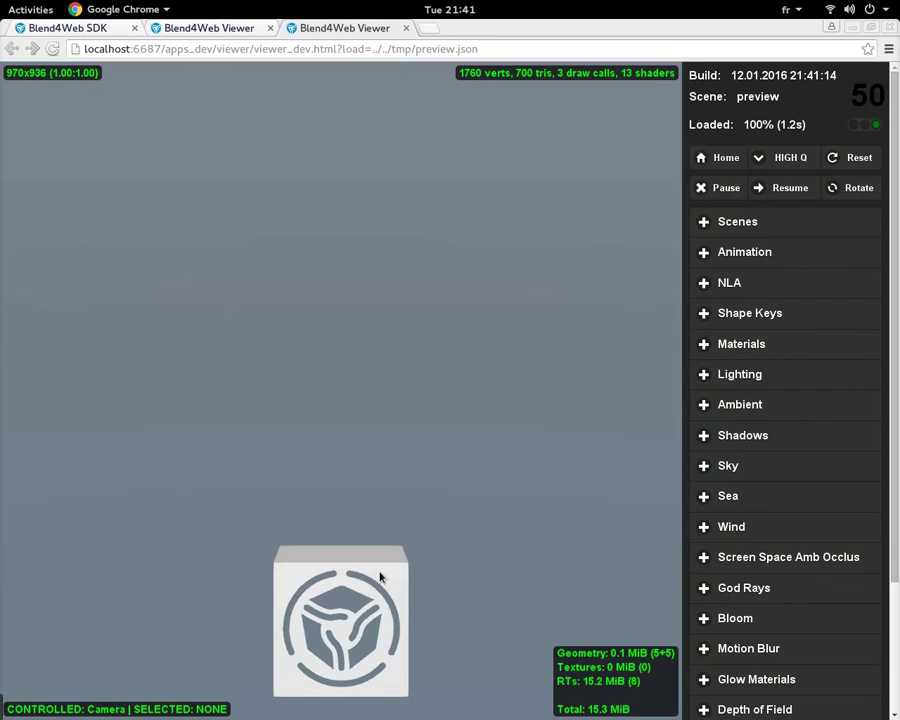
Step: Test the controller cube and knock the big cube, pulling it toward the bottom
left_click(380, 577)
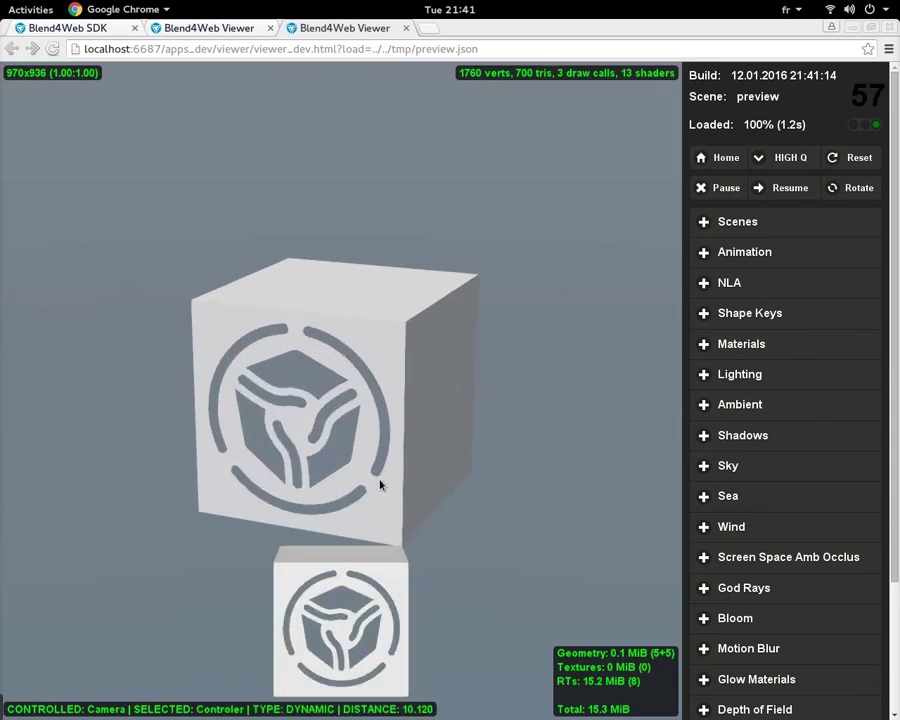
left_click(406, 397)
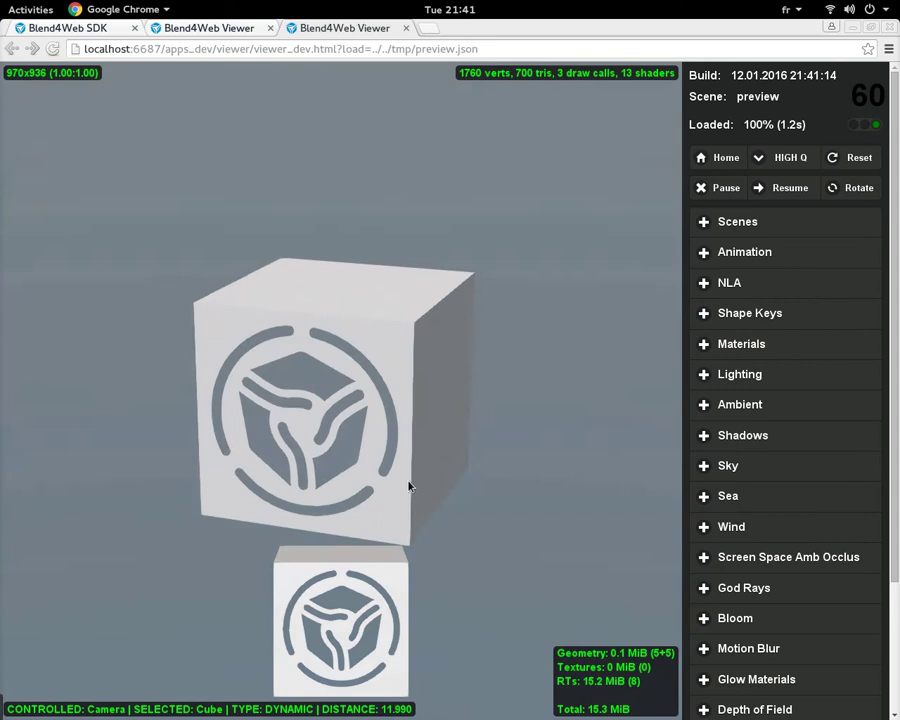
left_click(409, 486)
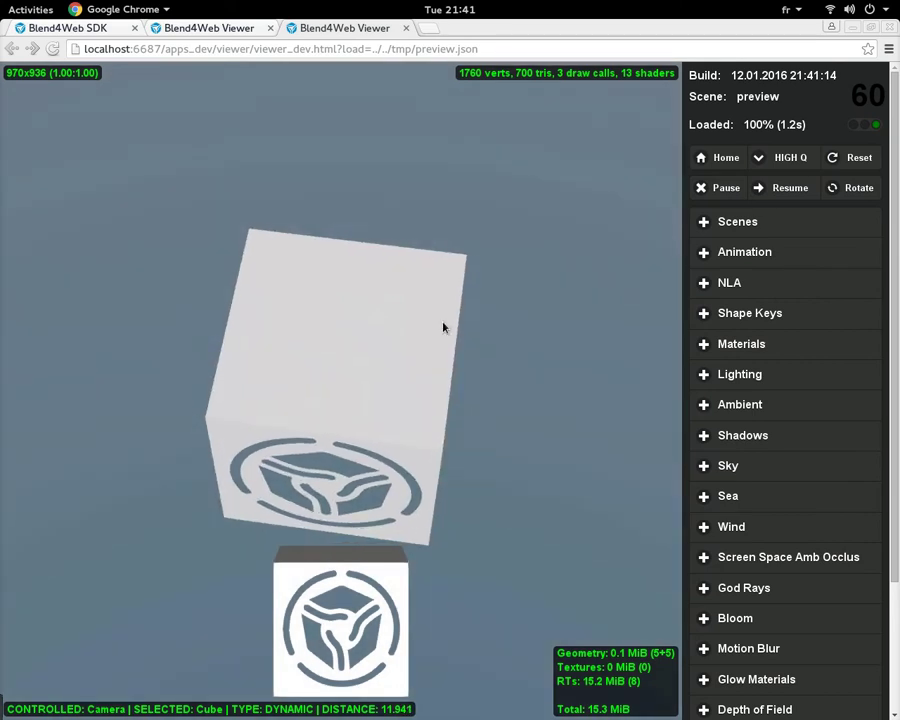
left_click(418, 373)
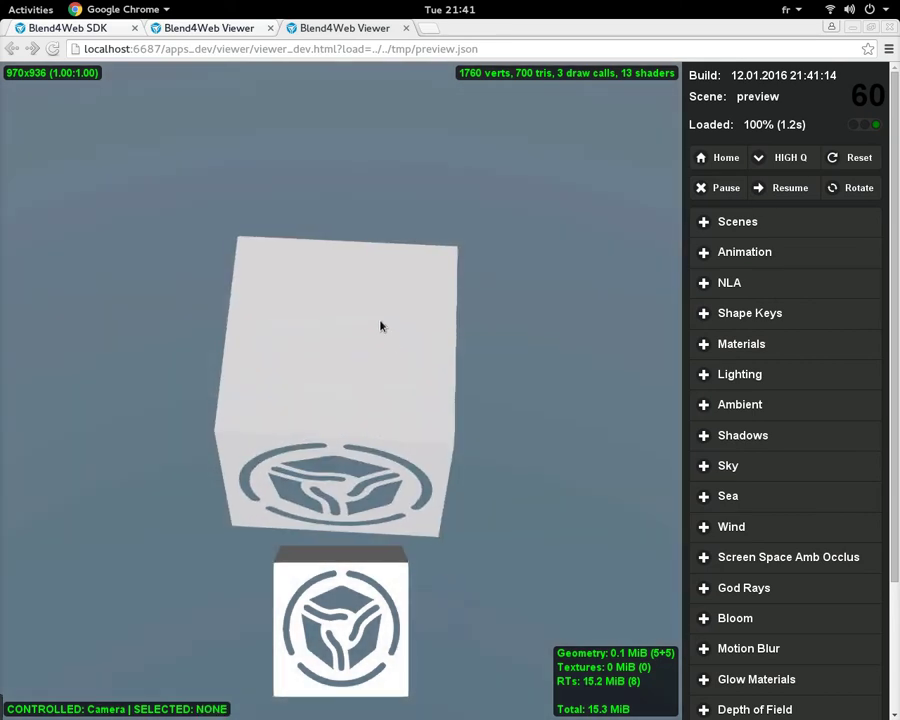
left_click_drag(384, 301, 382, 648)
left_click(440, 430)
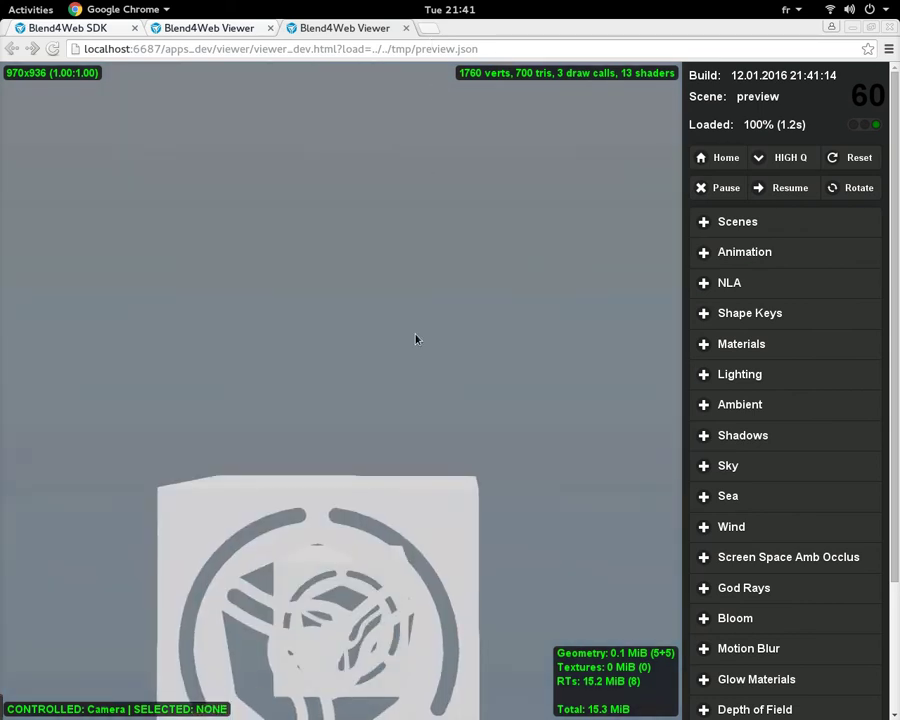
Step: Orbit the preview around both cubes to check the small cube stays at the bottom
left_click_drag(408, 593, 428, 454)
scroll(434, 464, "down", 5)
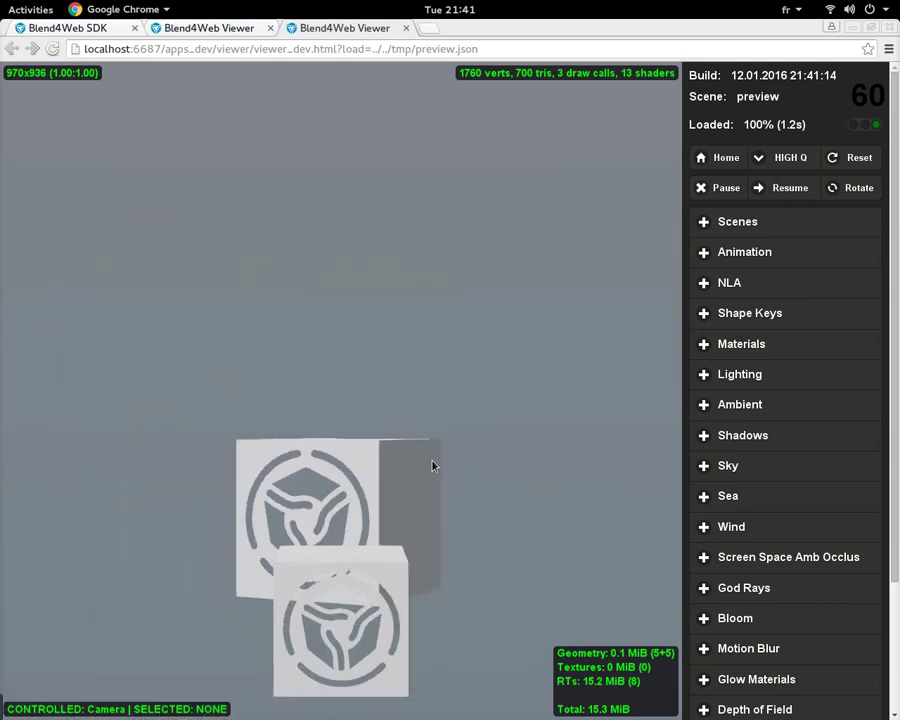
scroll(446, 455, "up", 5)
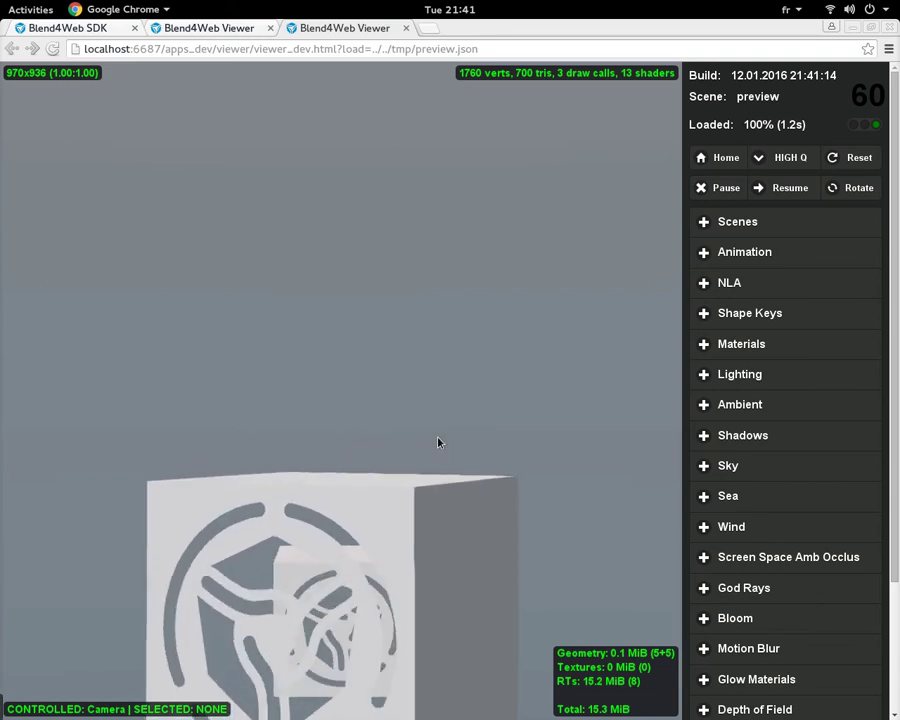
left_click(401, 480)
left_click_drag(401, 480, 382, 464)
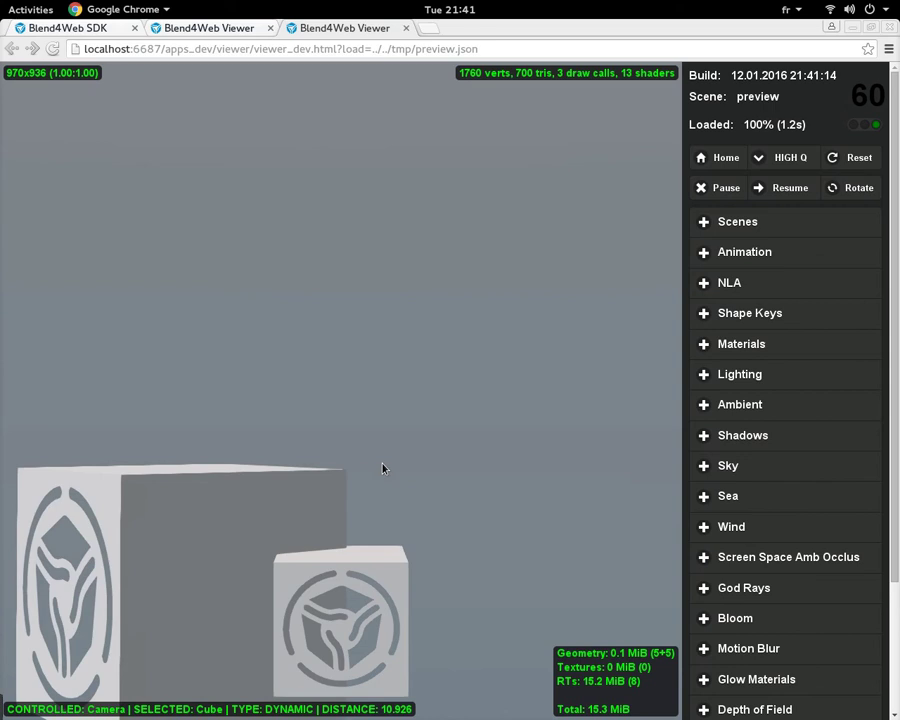
left_click_drag(298, 516, 456, 432)
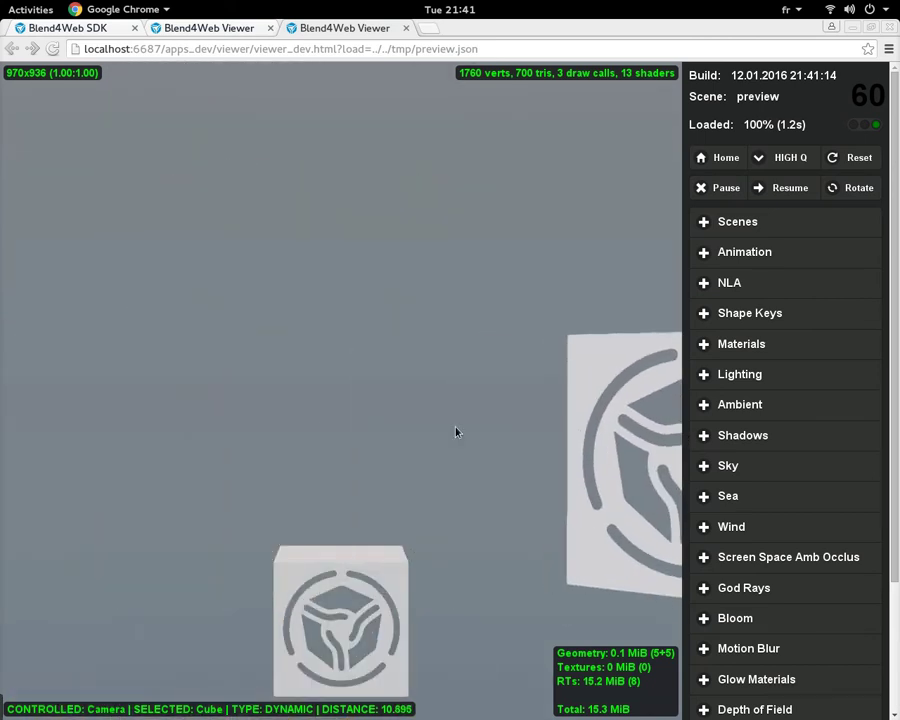
left_click_drag(512, 480, 311, 494)
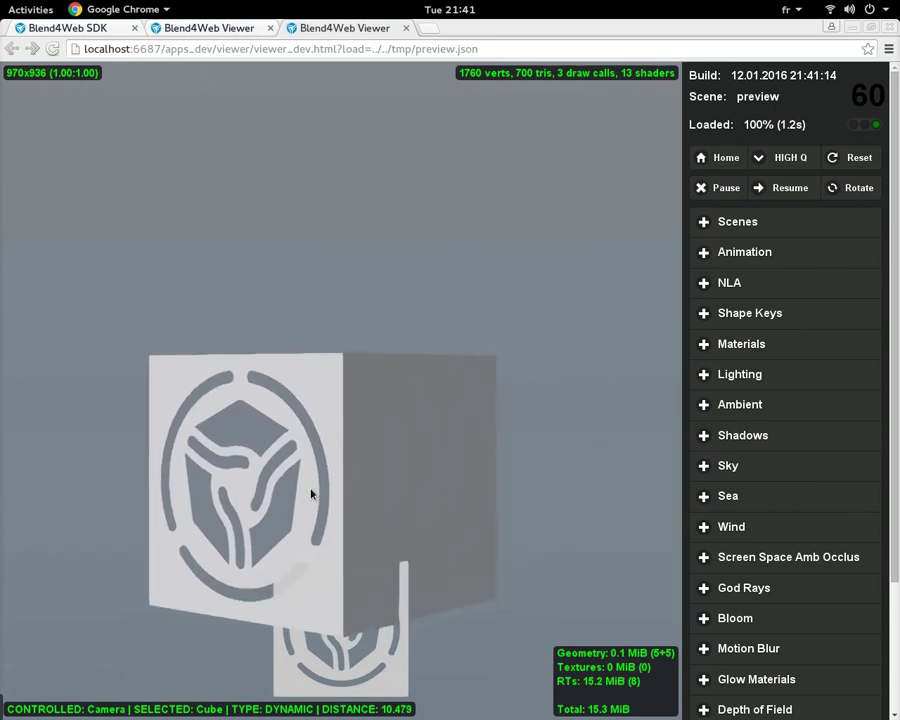
left_click_drag(382, 324, 436, 352)
left_click(457, 540)
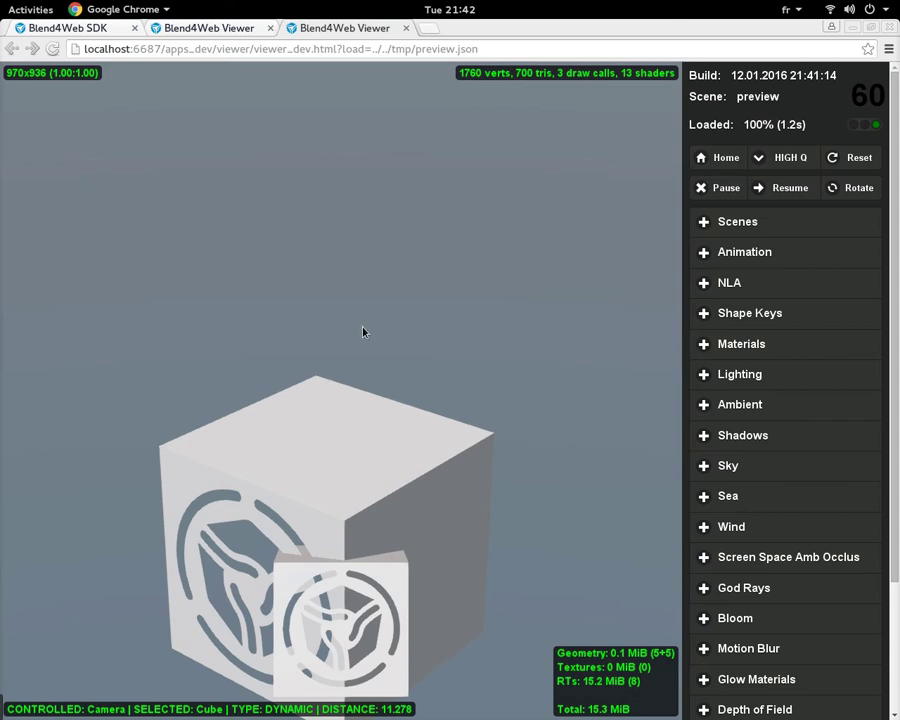
Step: Zoom in and out on the preview, then close the preview tab
scroll(378, 492, "up", 4)
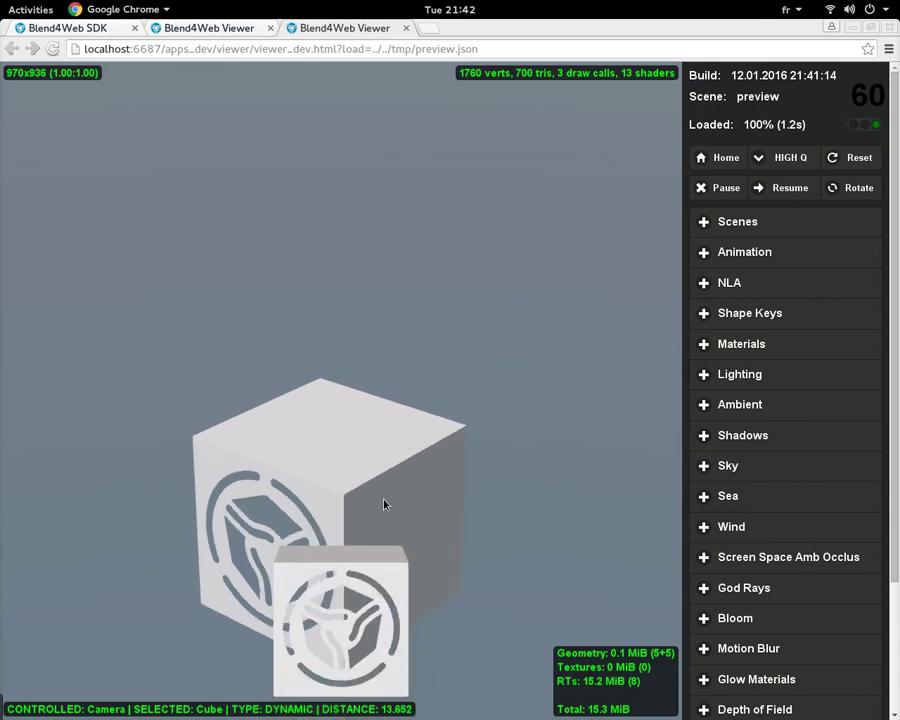
scroll(388, 505, "down", 5)
scroll(388, 504, "up", 5)
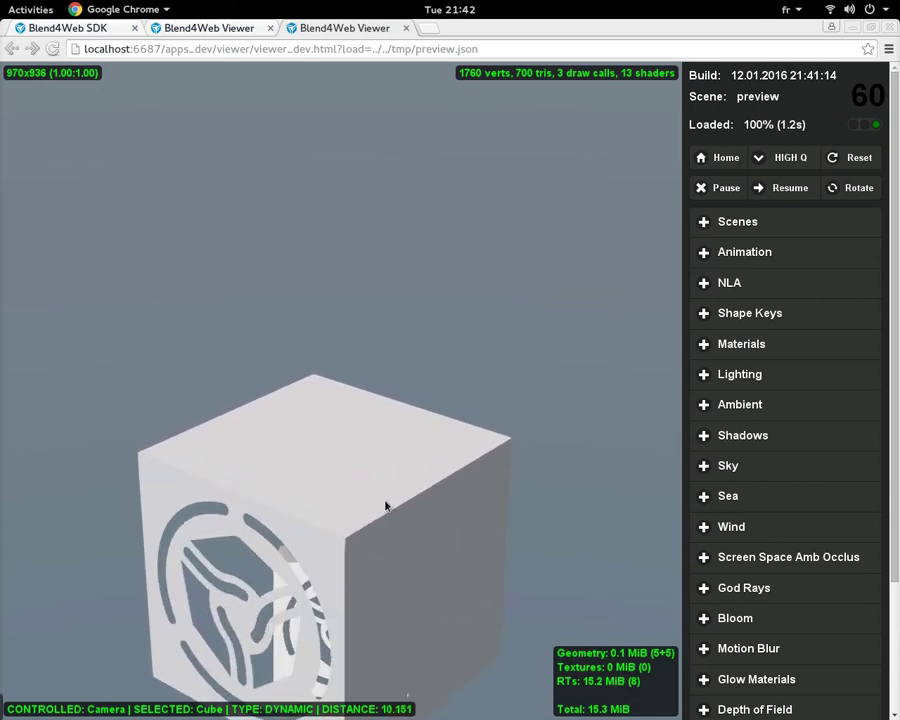
scroll(390, 506, "down", 2)
scroll(391, 507, "down", 2)
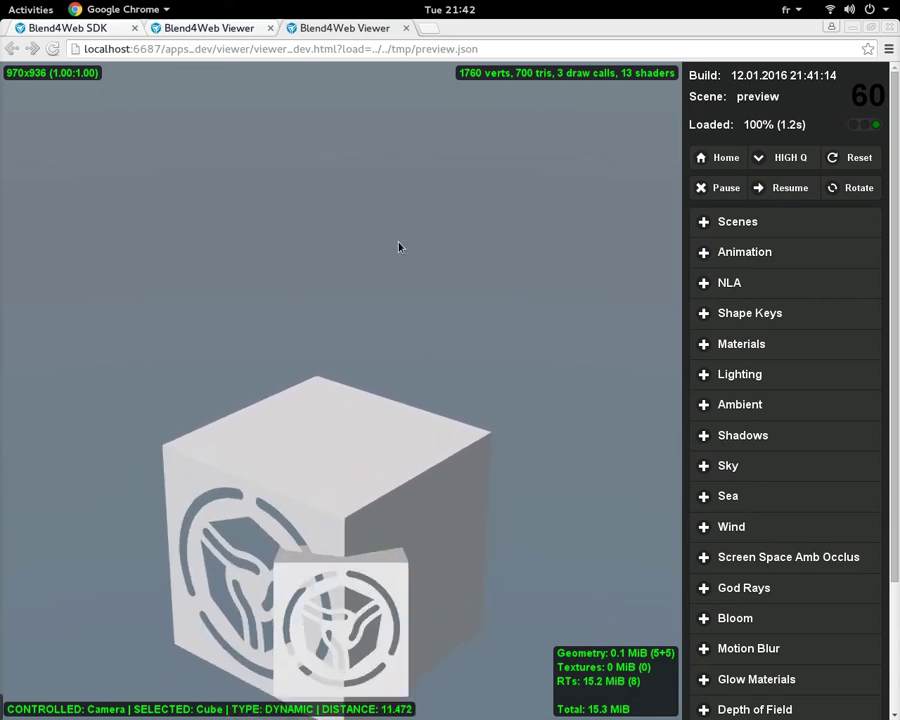
left_click(407, 29)
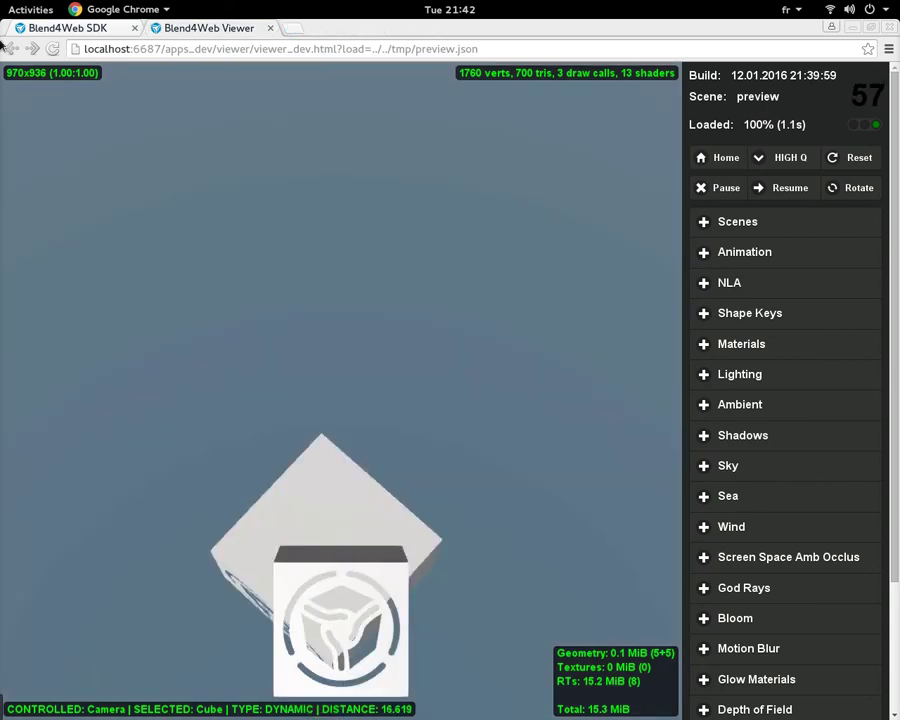
Step: Back in Blender, show the camera's Object Data settings and launch a fresh Fast Preview
mouse_move(0, 0)
left_click(345, 543)
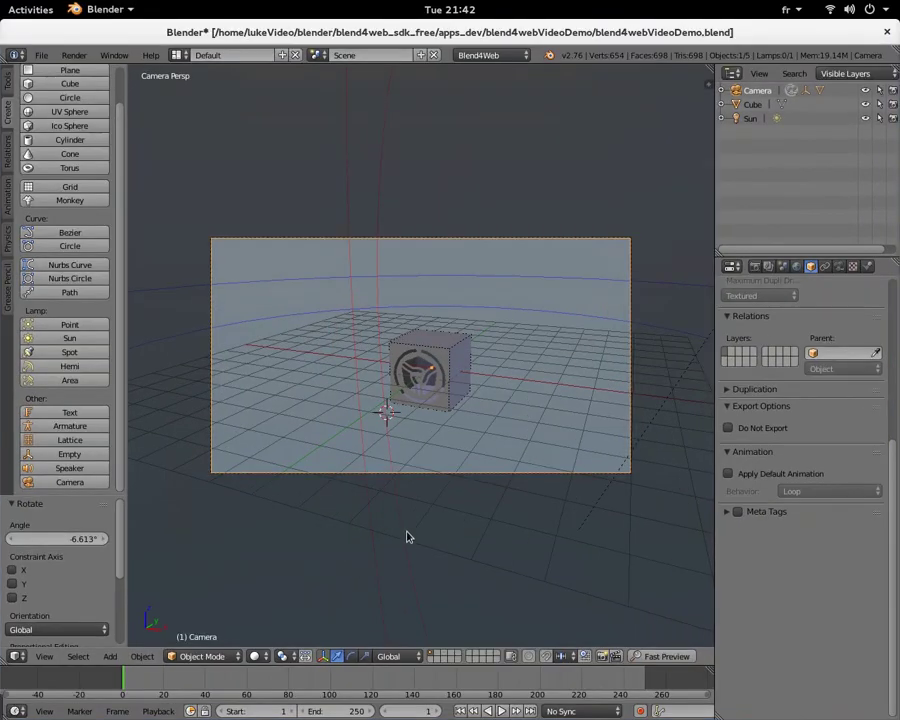
left_click(840, 267)
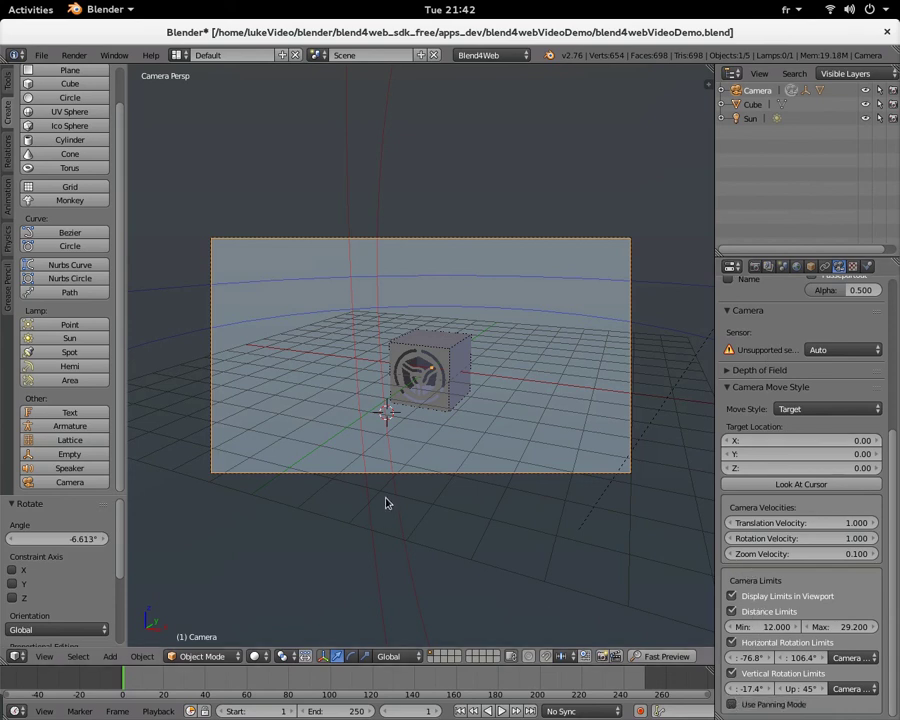
scroll(414, 481, "down", 3)
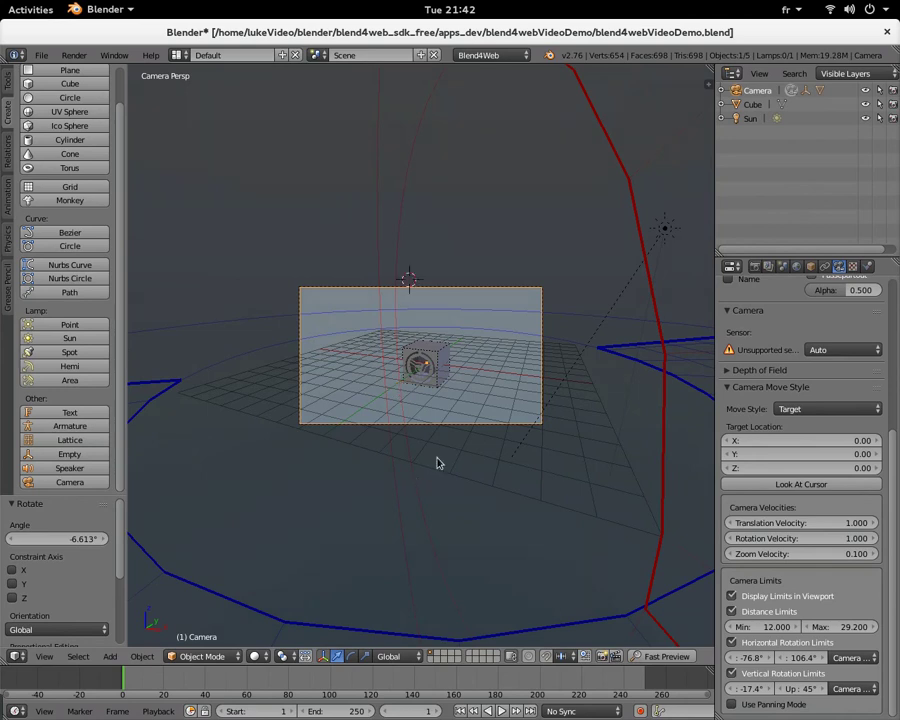
left_click(660, 656)
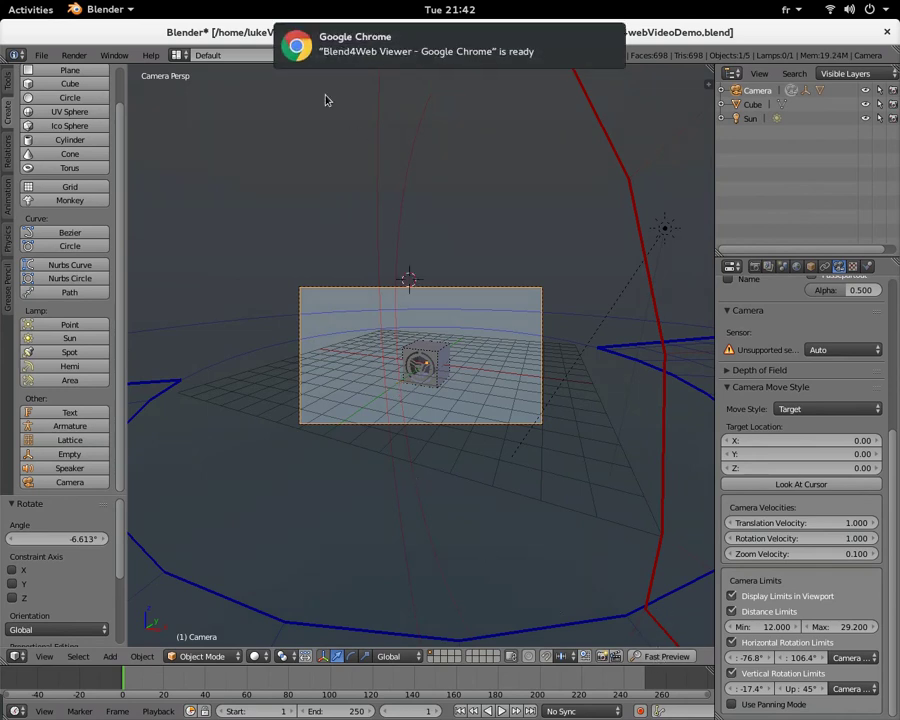
Step: In the preview, select an object, clear the selection, then select the tumbling upper cube
left_click(355, 60)
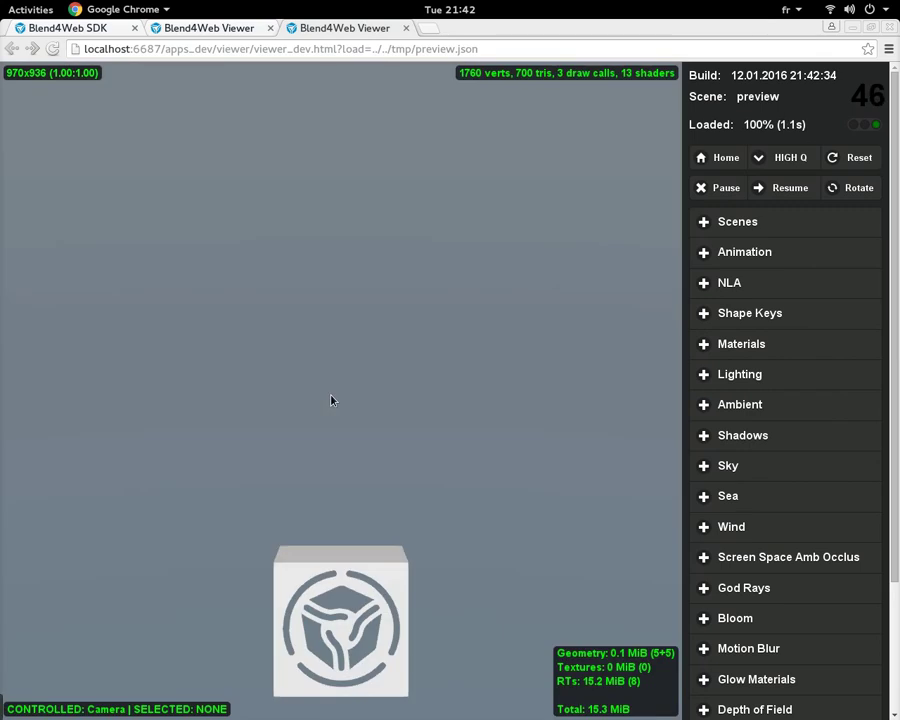
left_click(376, 568)
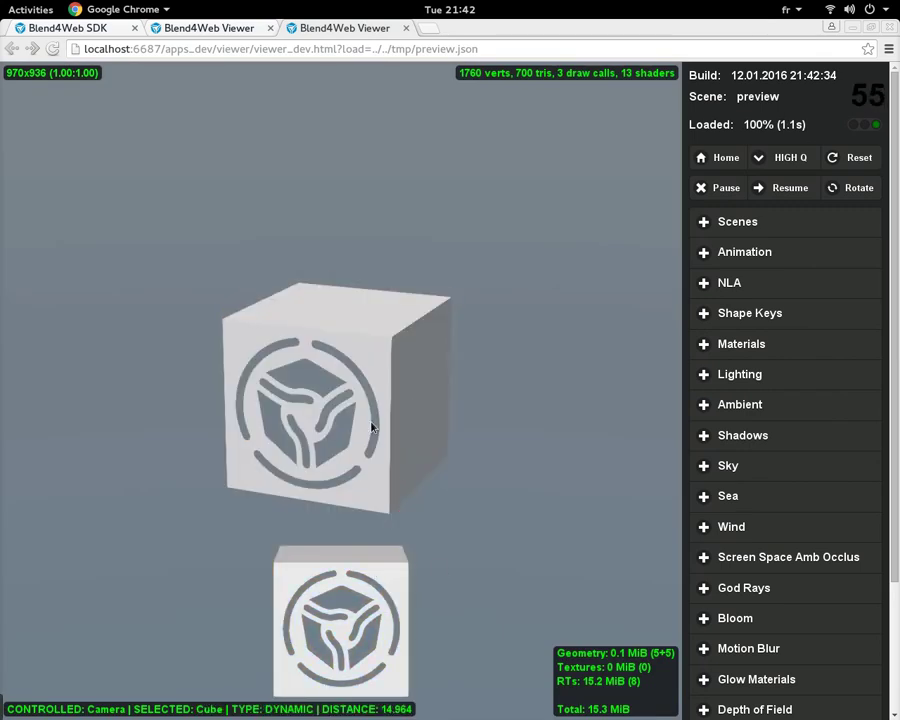
left_click(210, 447)
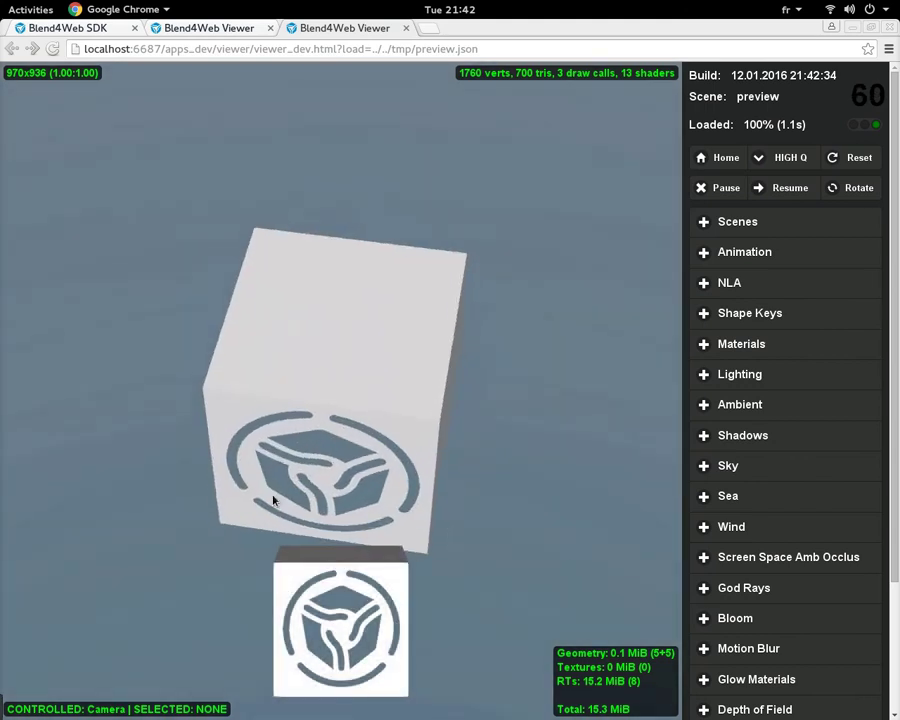
left_click(273, 500)
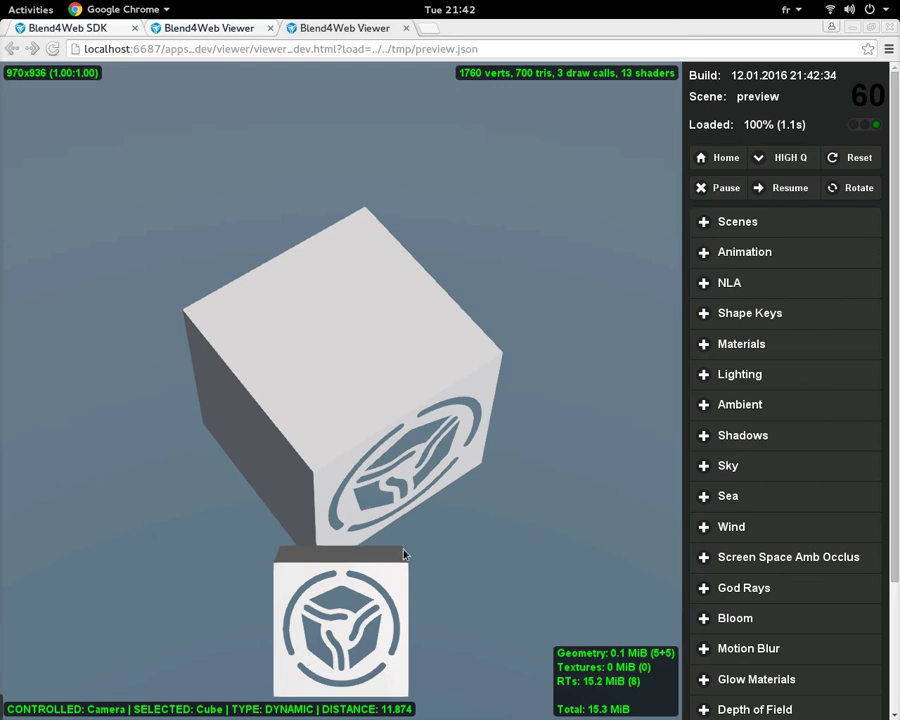
Step: Select the Empty, lower it along Z, and line it up with the camera along X
mouse_move(0, 0)
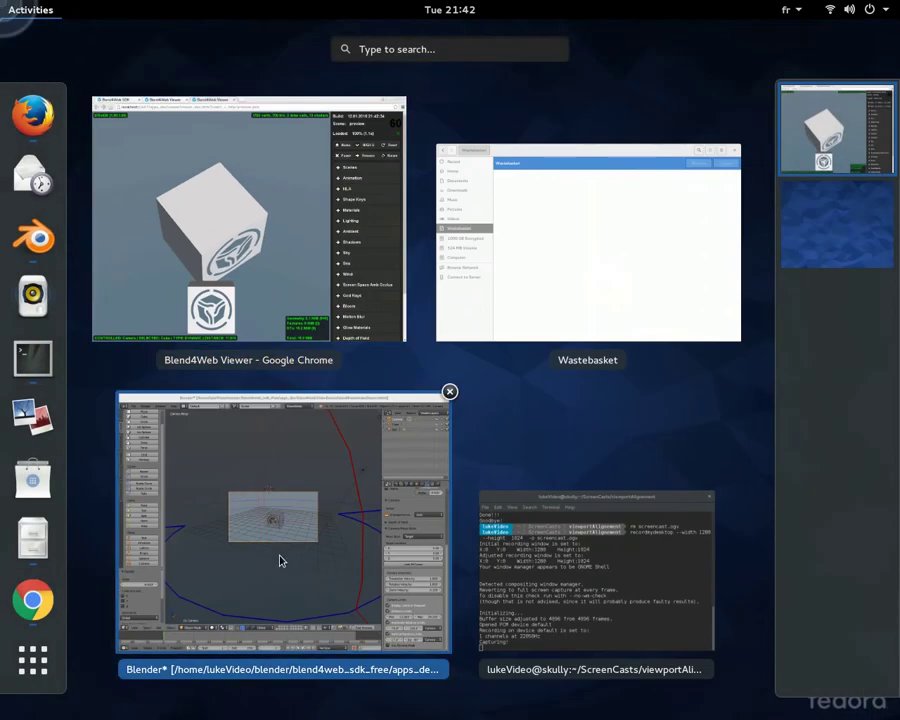
left_click(280, 561)
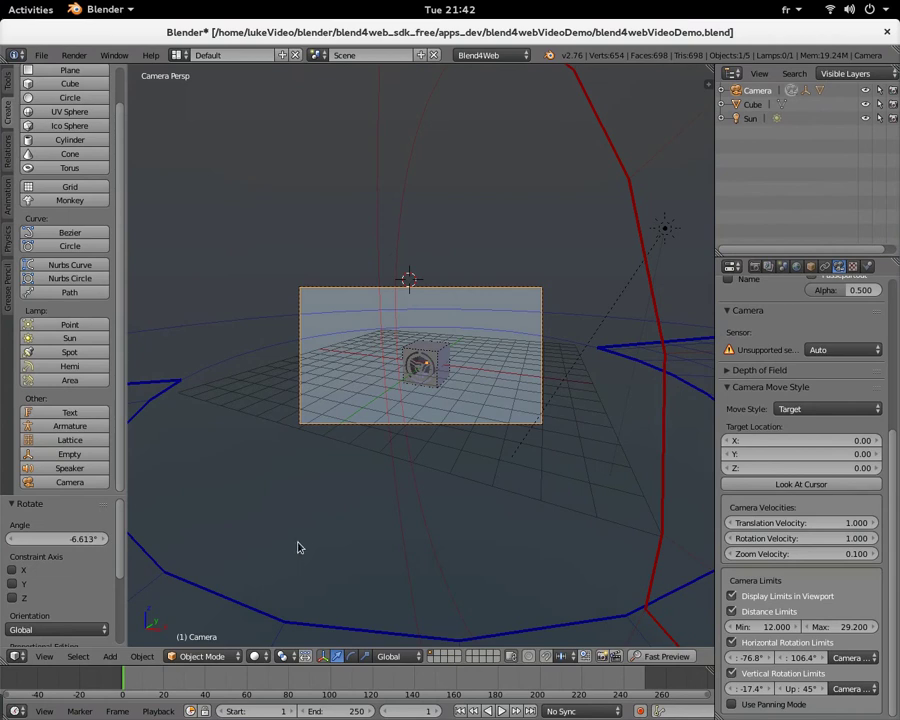
scroll(297, 547, "down", 4)
middle_click_drag(312, 536, 400, 529)
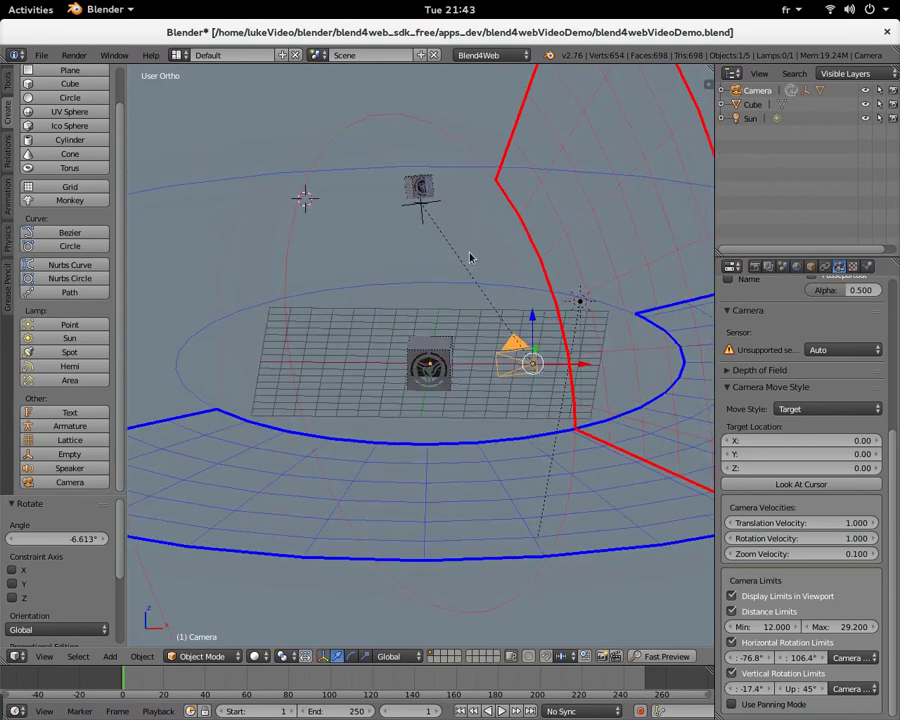
right_click(420, 216)
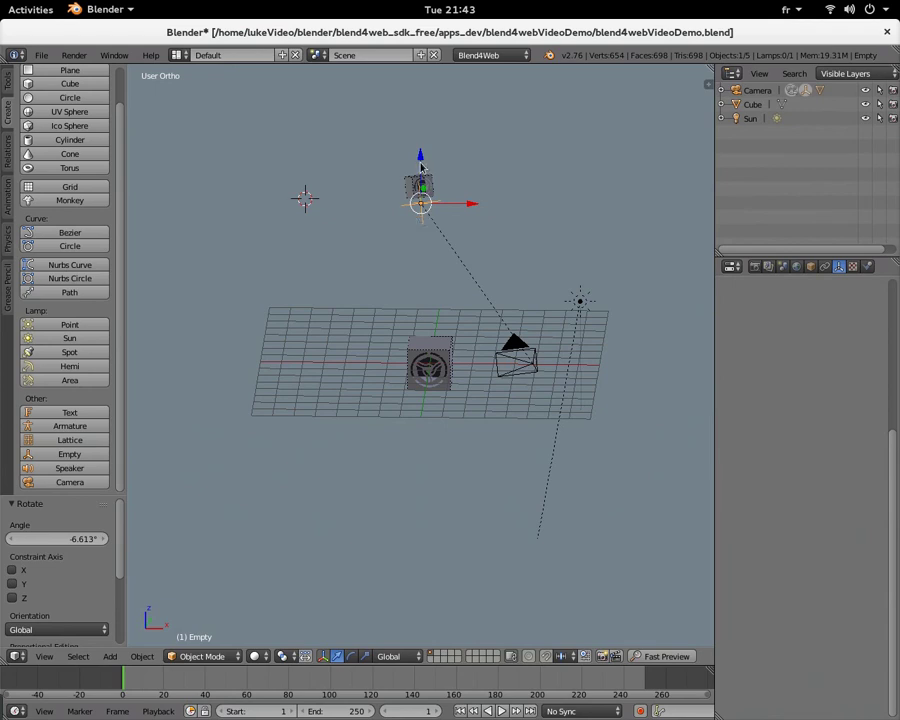
key("g")
key("z")
left_click(445, 340)
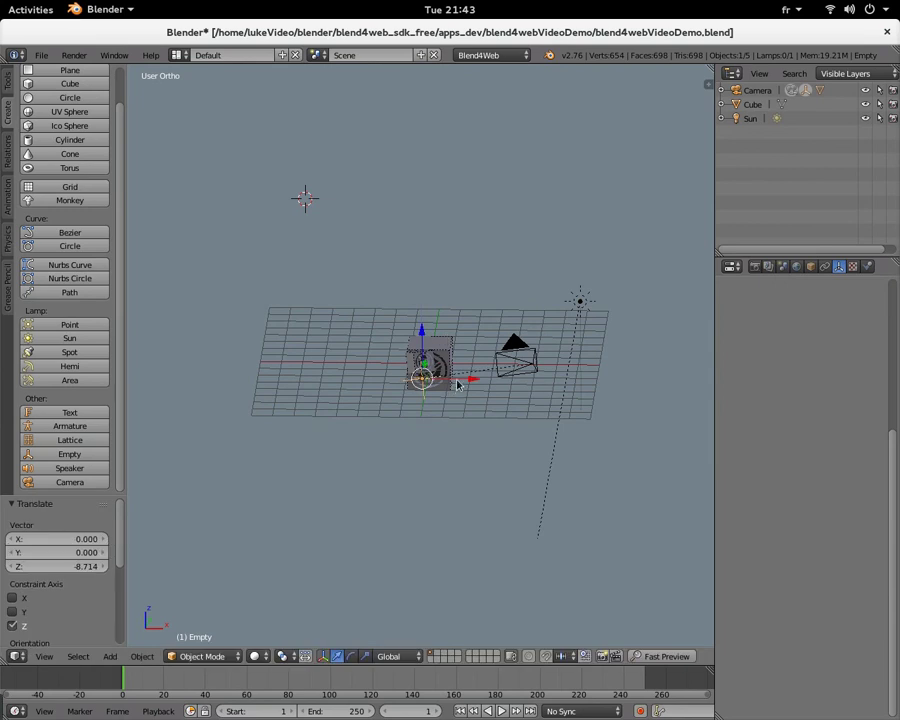
key("g")
key("x")
left_click(472, 387)
Step: Align the Empty with the camera along Y and set its height to the camera's level
middle_click_drag(558, 370, 320, 383)
key("g")
key("y")
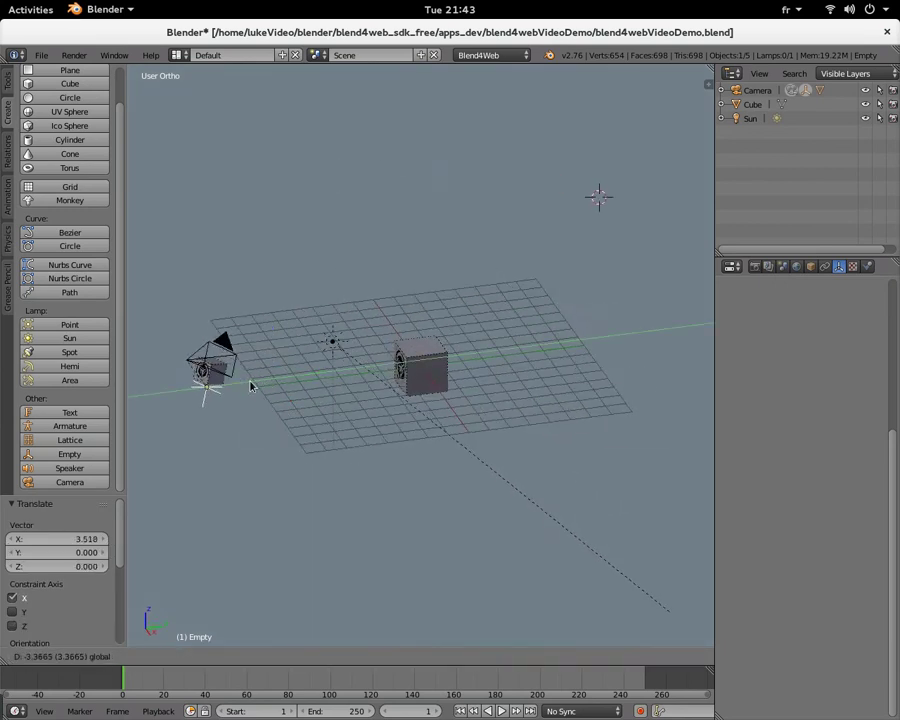
left_click(251, 384)
key("g")
key("z")
left_click(199, 340)
middle_click_drag(205, 350, 263, 395)
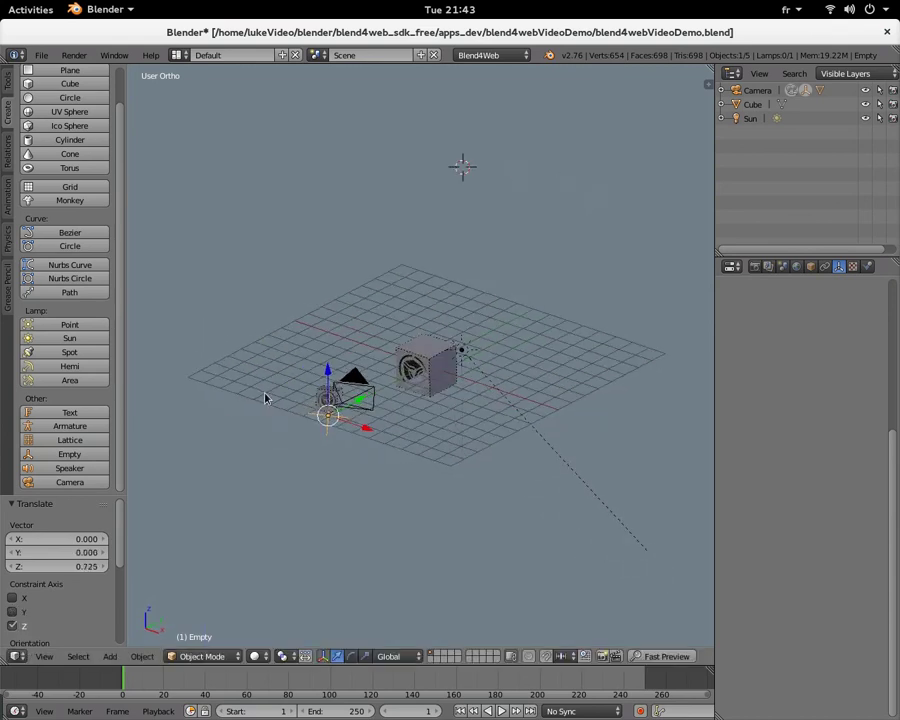
scroll(270, 408, "down", 2)
scroll(275, 419, "up", 3)
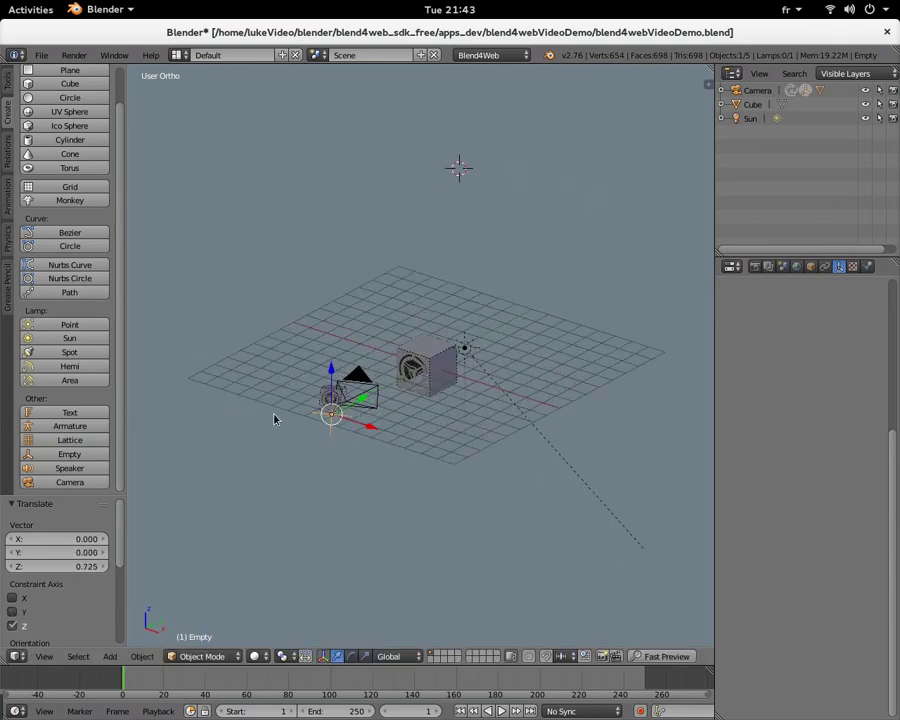
middle_click_drag(278, 449, 335, 450)
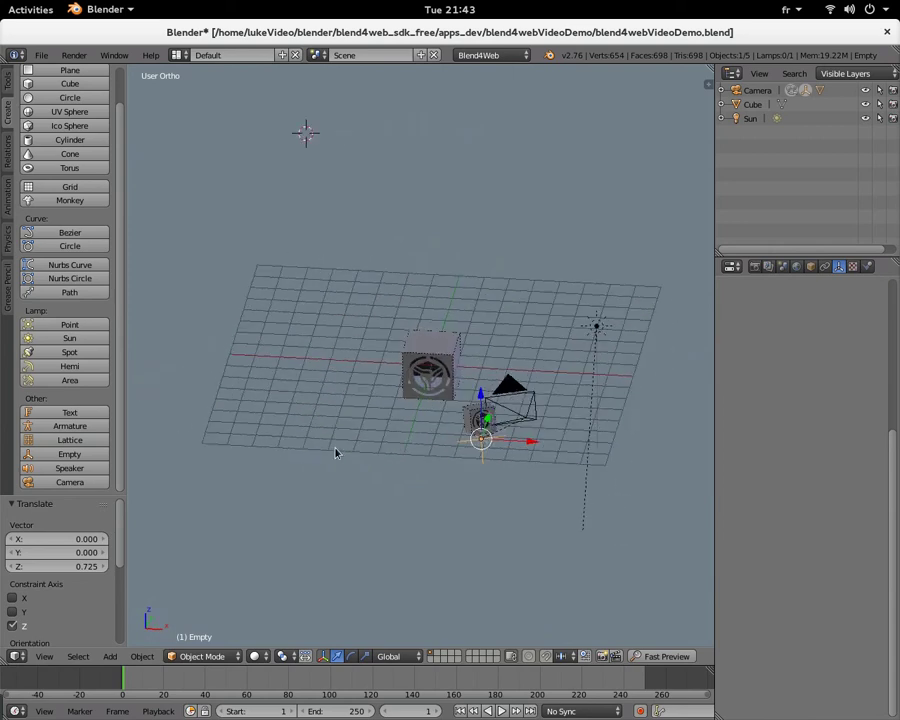
Step: Select the Controler cube, switch to Local orientation, and tilt it -3.258° about local Y
right_click(480, 418)
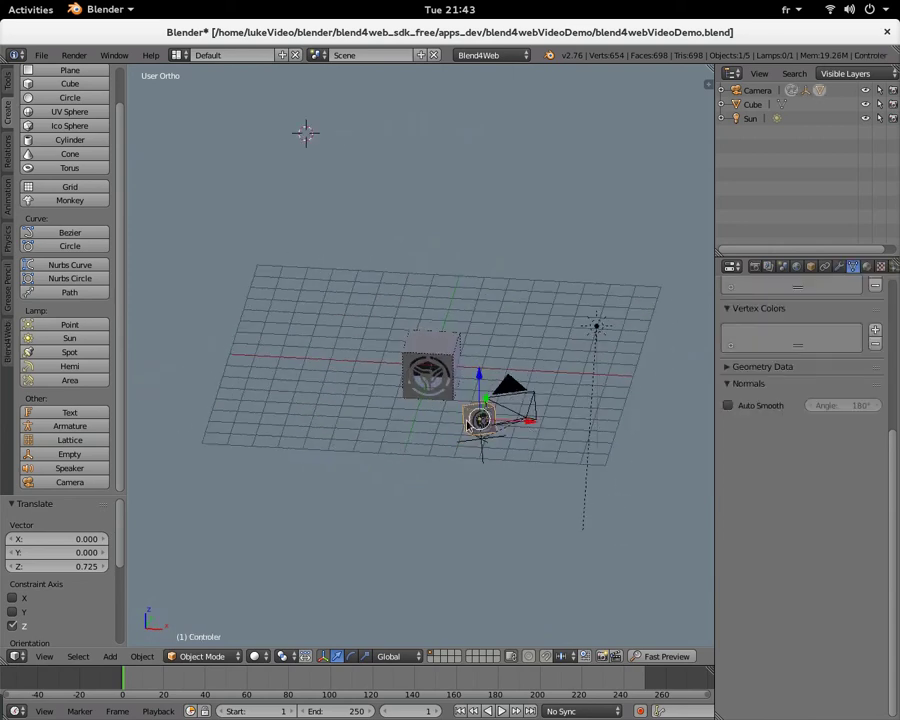
left_click(388, 656)
left_click(392, 626)
left_click(350, 656)
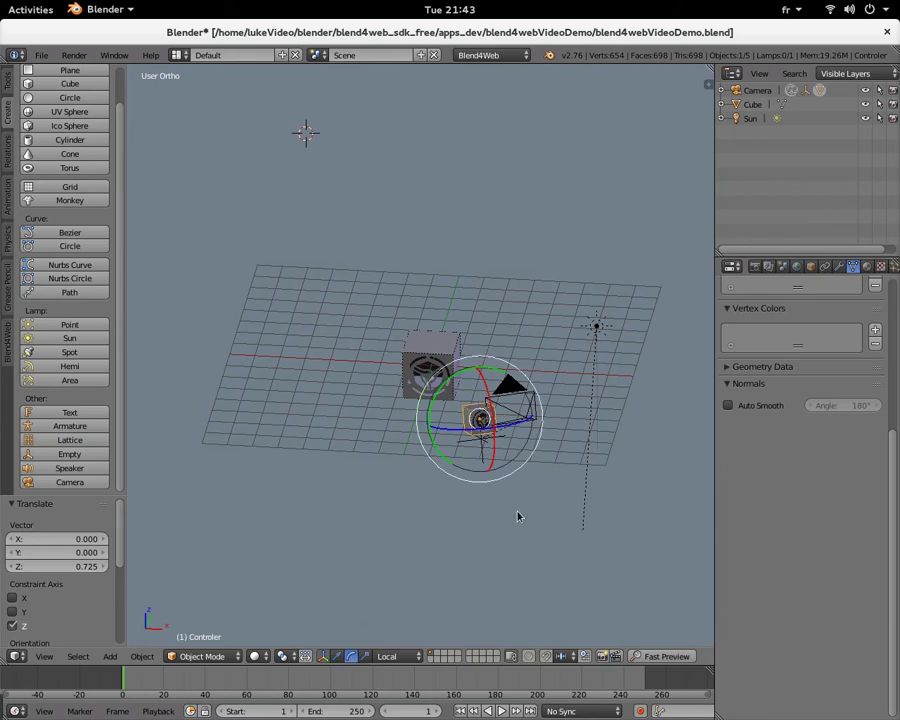
scroll(519, 515, "up", 2)
mouse_move(518, 514)
middle_mouse_down()
mouse_move(532, 510)
mouse_move(510, 510)
middle_mouse_up()
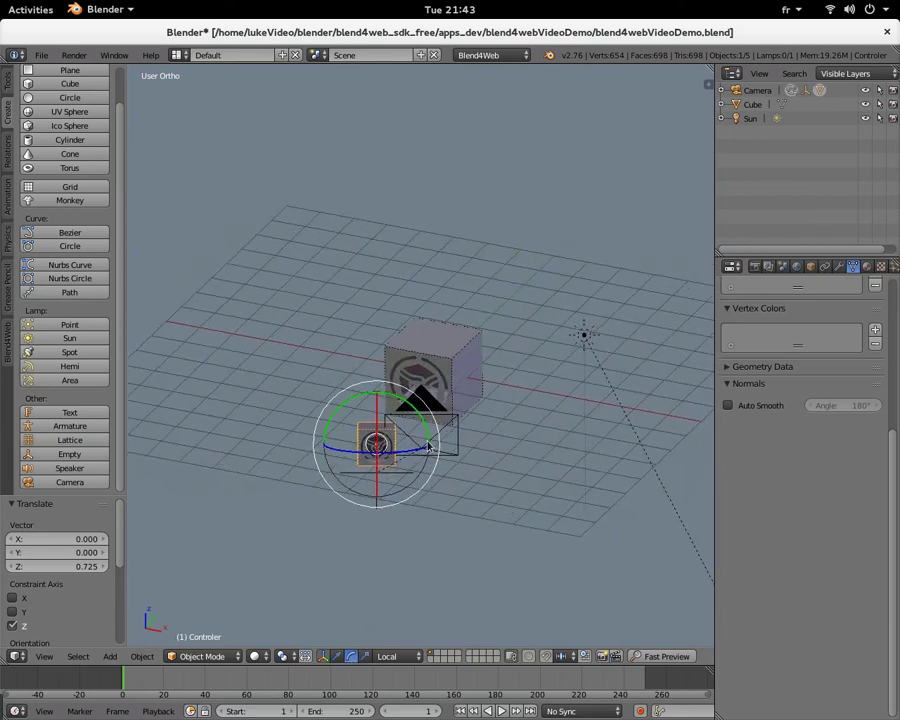
left_click_drag(360, 453, 389, 449)
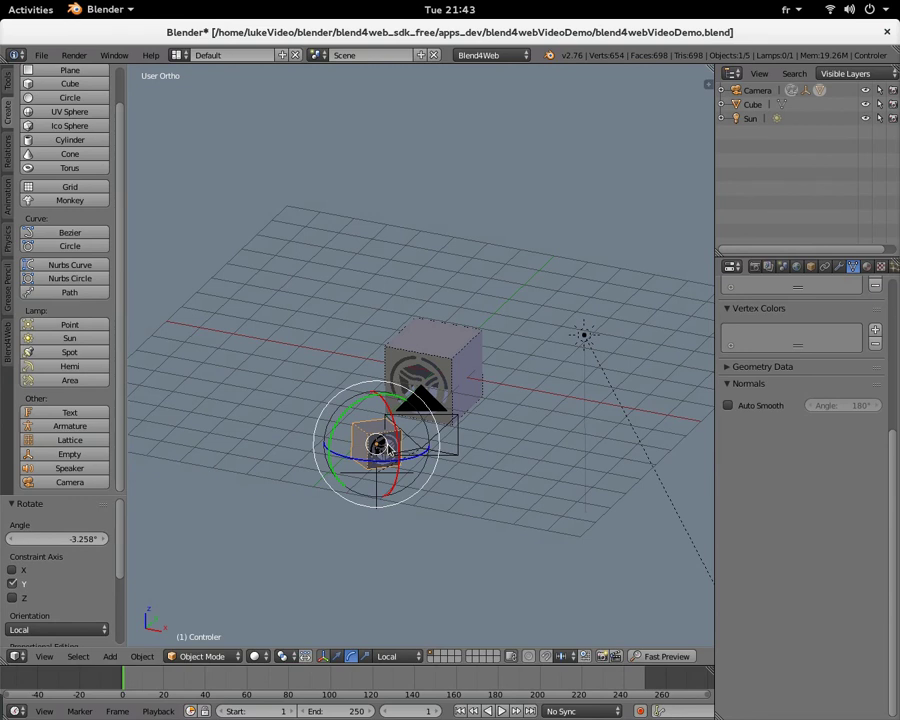
Step: Launch a Blend4Web Fast Preview and click the controller cube to check it stays at the view's bottom
left_click(665, 657)
left_click(454, 58)
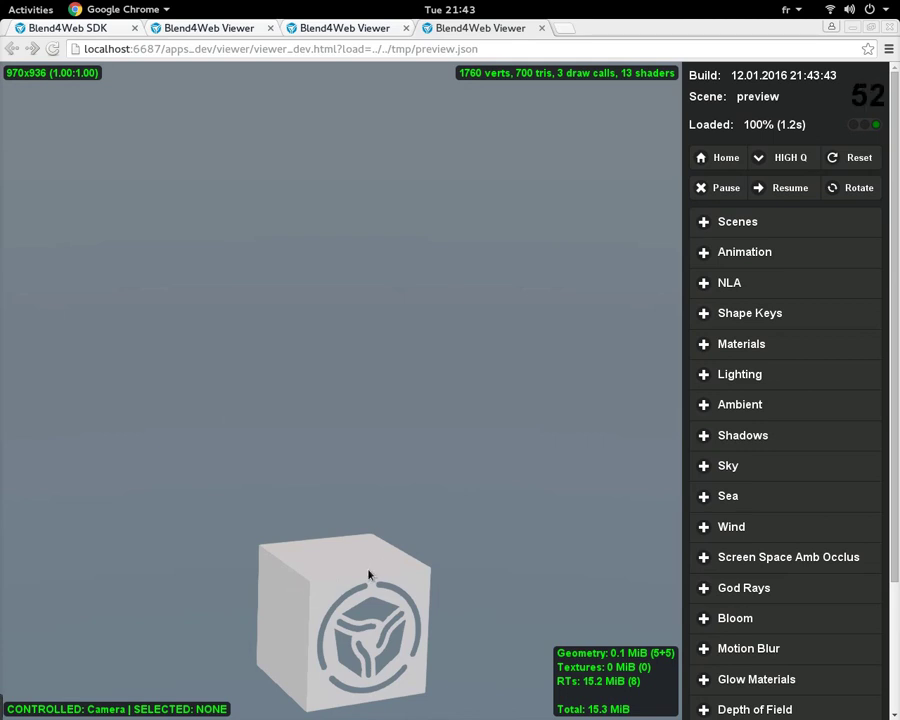
left_click(366, 563)
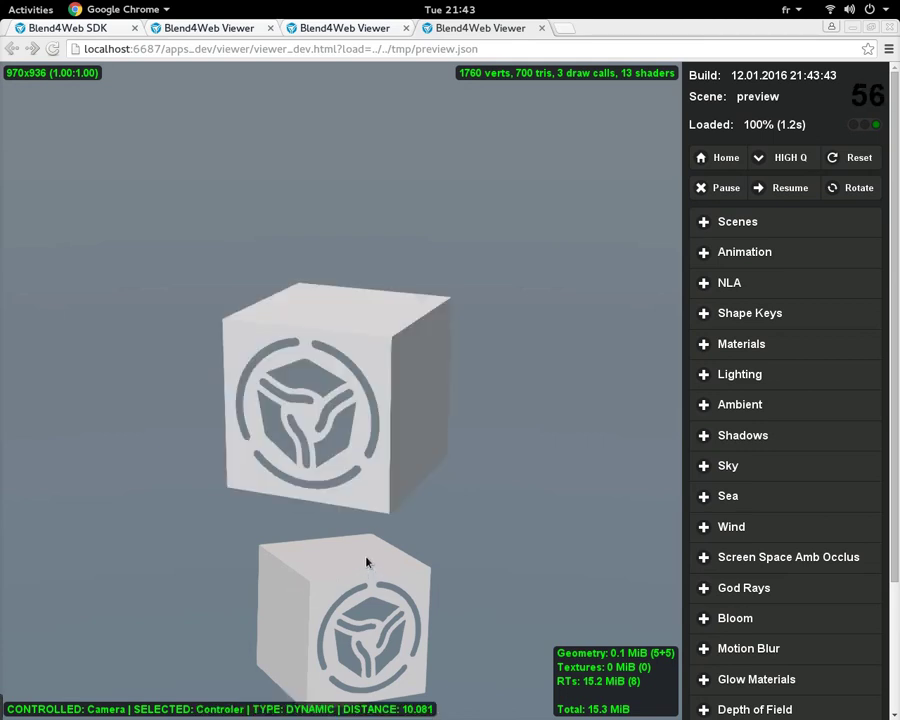
left_click(341, 510)
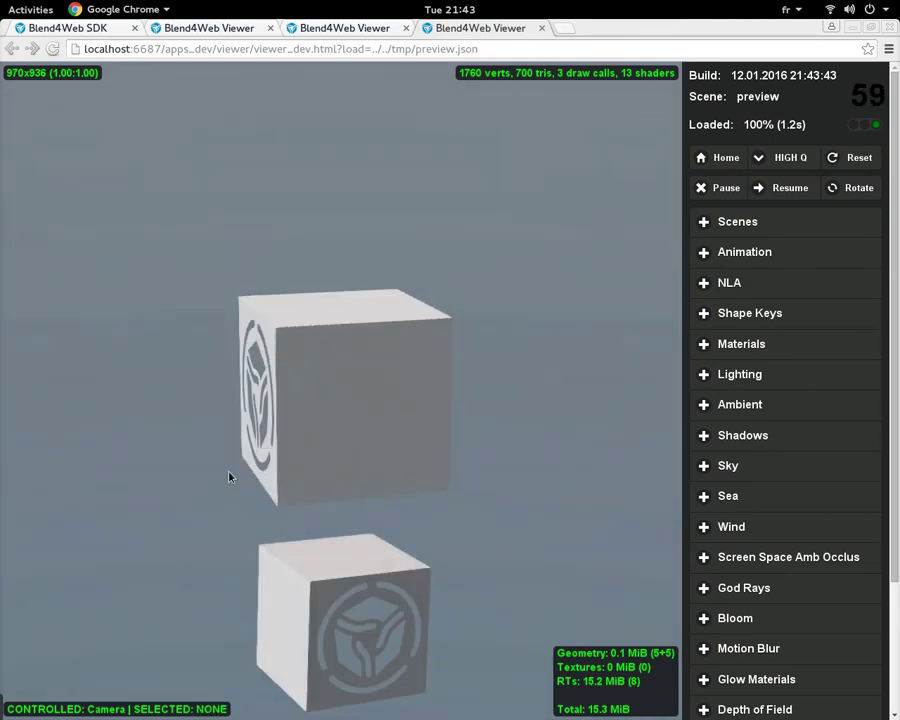
left_click(378, 567)
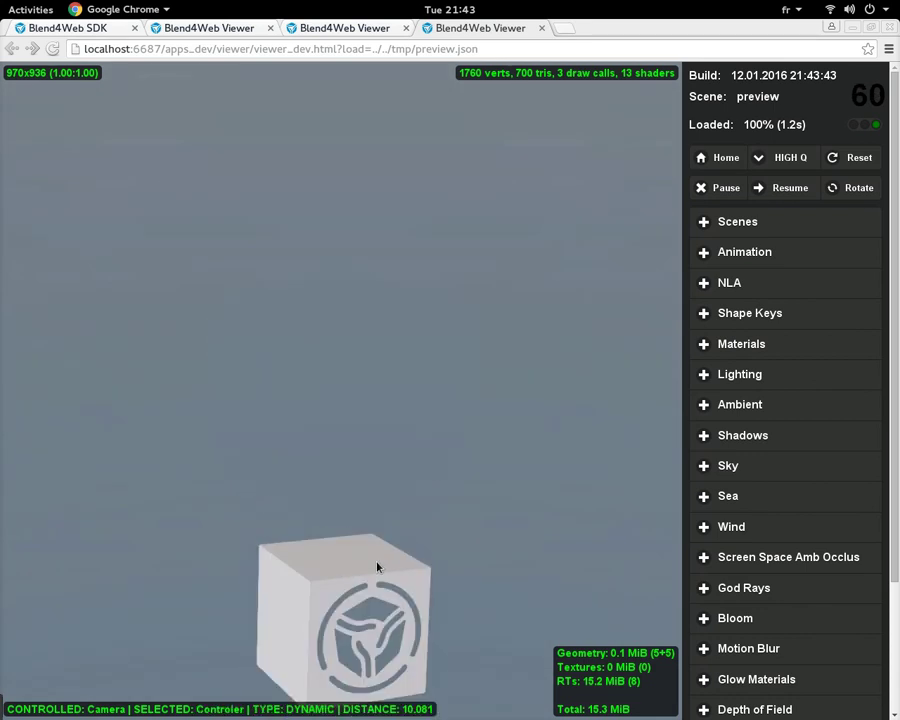
left_click(377, 566)
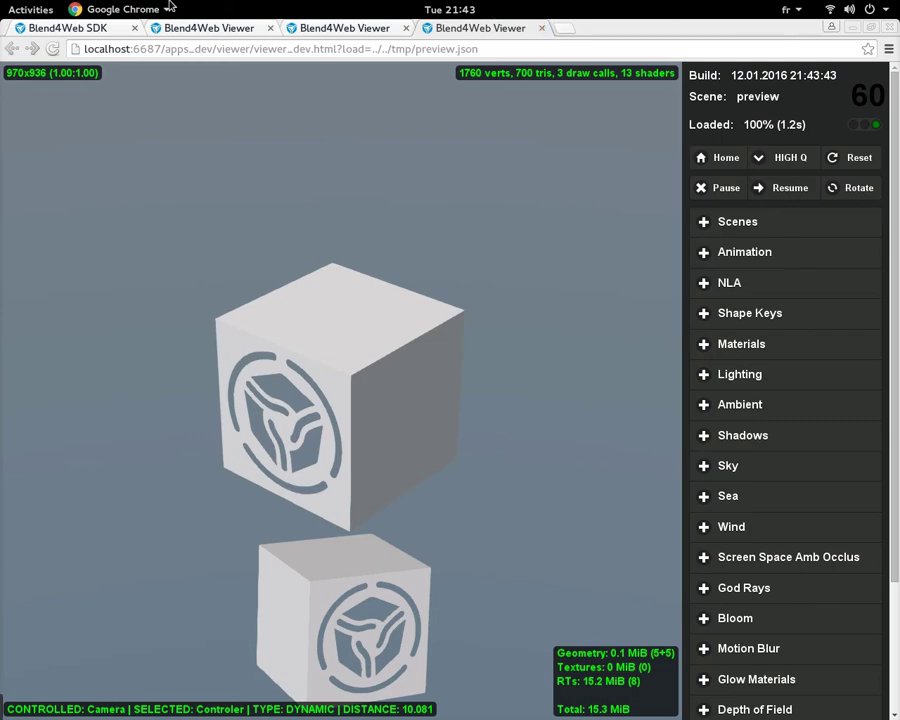
Step: Return to Blender and select the camera to show its Target move style and 12–29.2 distance limits
mouse_move(4, 6)
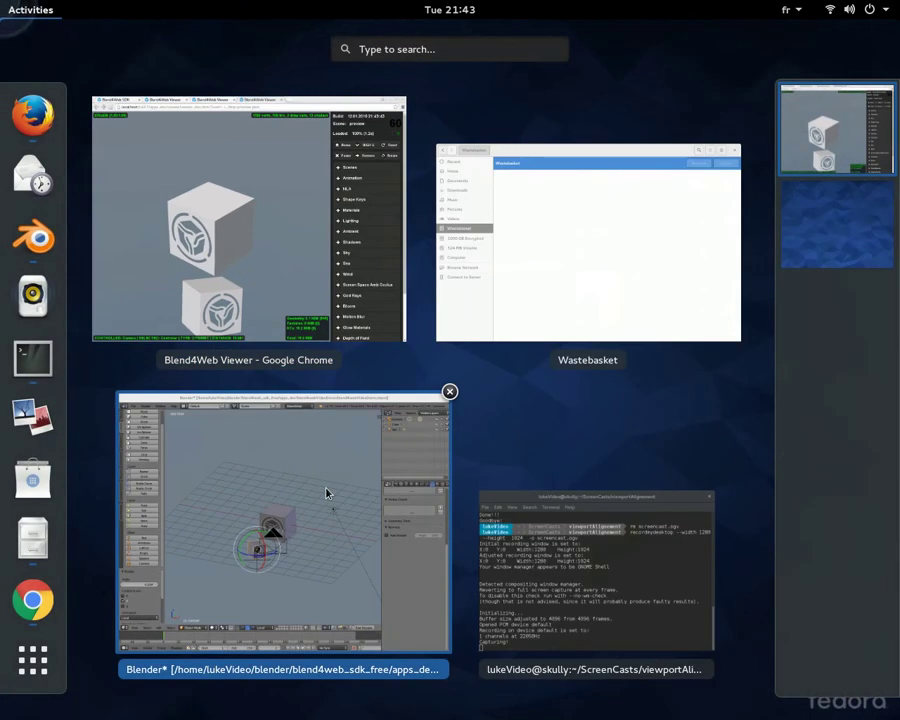
left_click(327, 490)
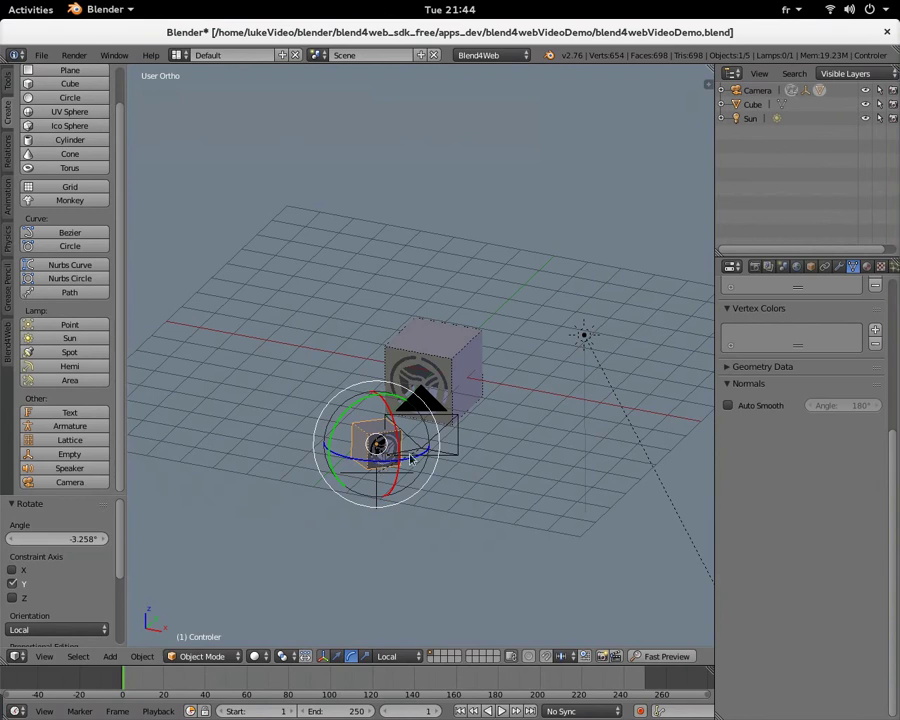
right_click(455, 430)
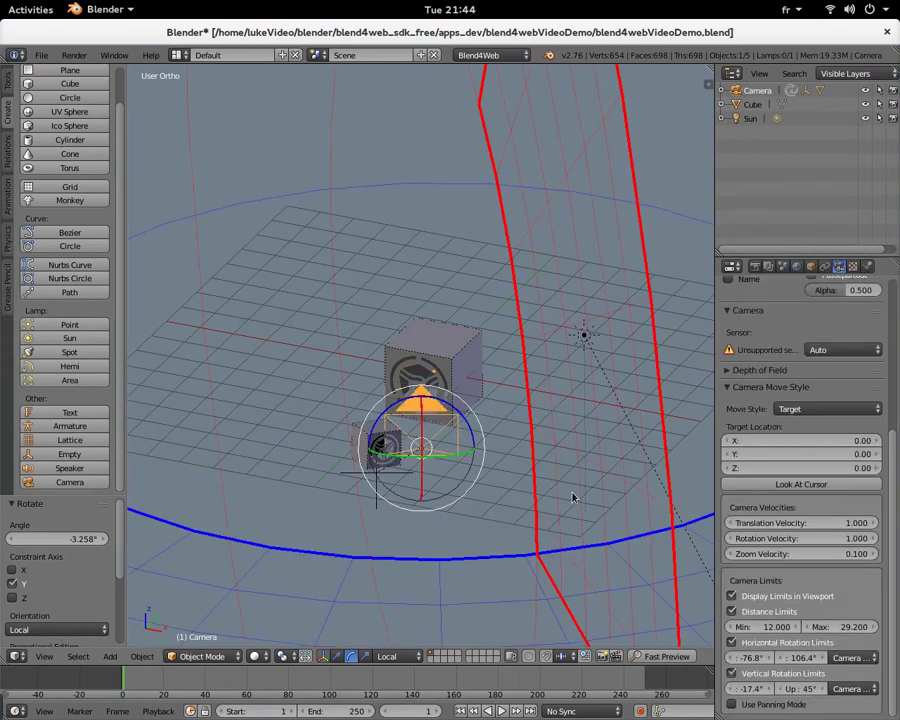